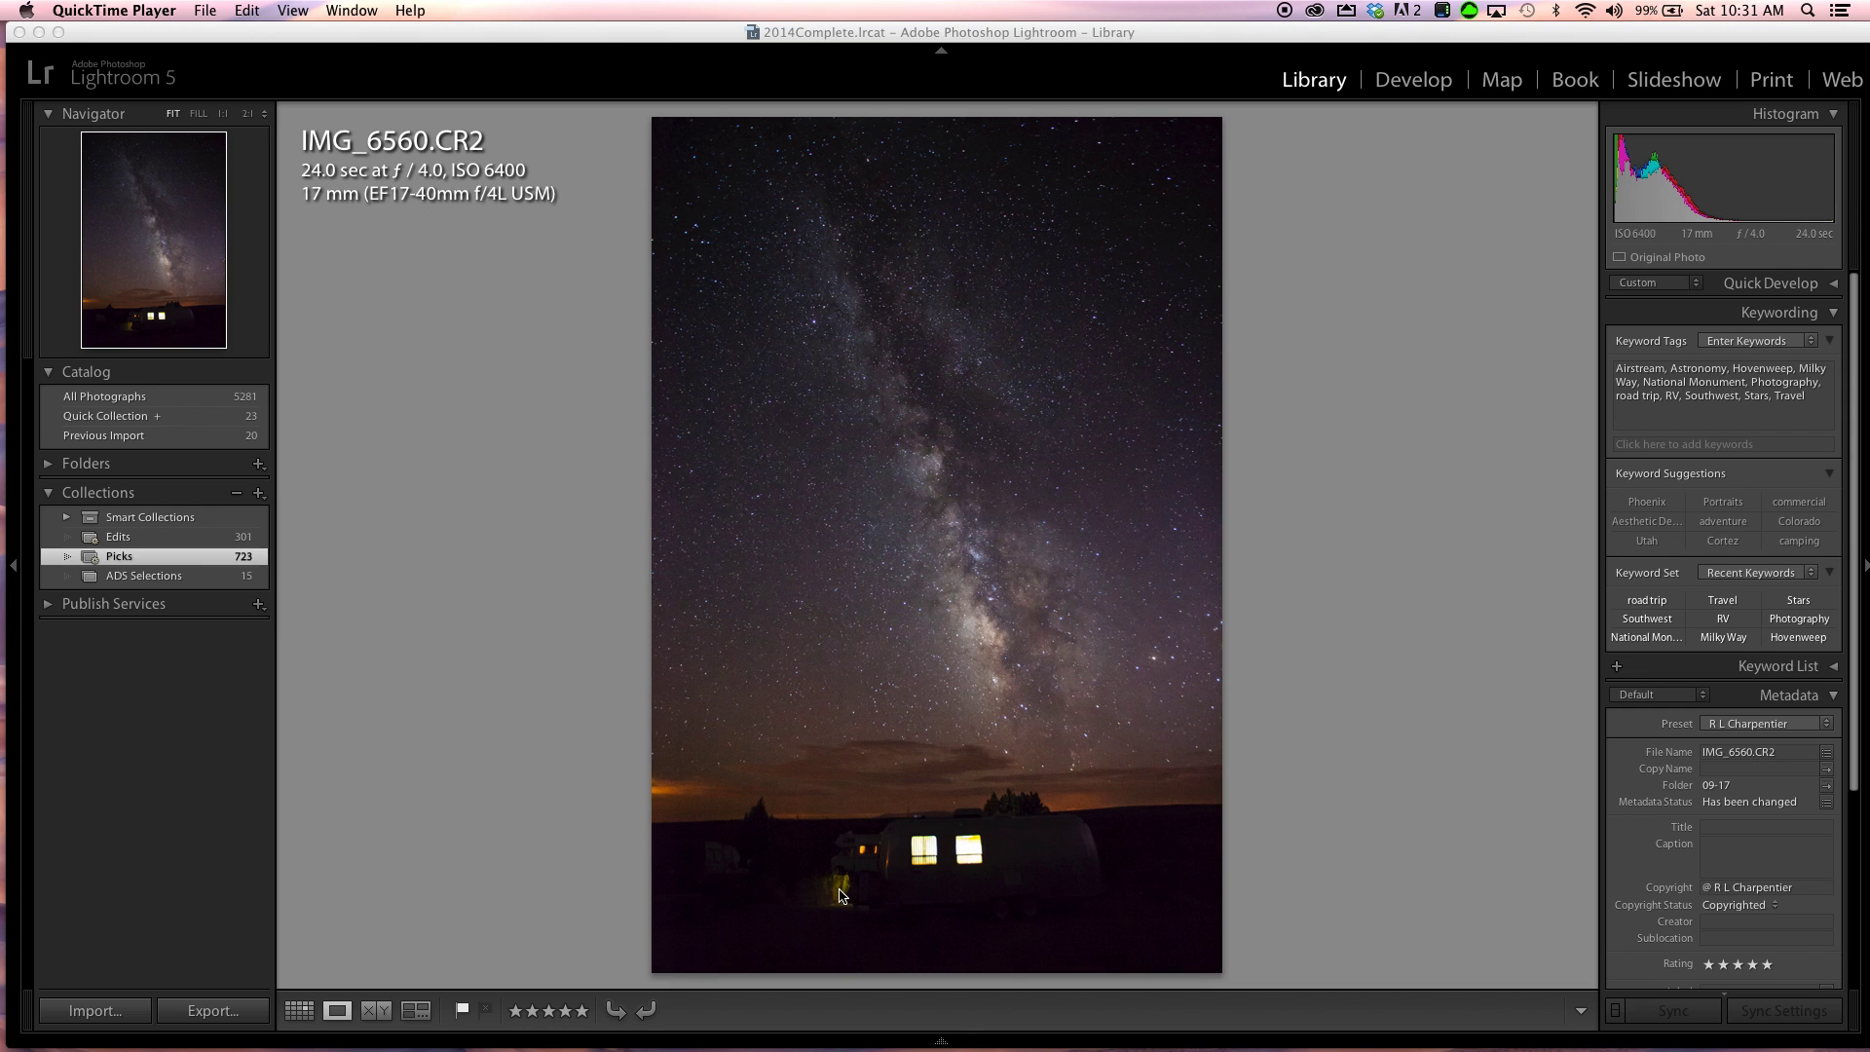
# Step: Inspect the lit trailer's foreground at full size, then decline the Acrobat update prompt
pyautogui.click(838, 887)
pyautogui.click(838, 887)
pyautogui.moveTo(855, 877); pyautogui.dragTo(798, 593)
pyautogui.click(826, 592)
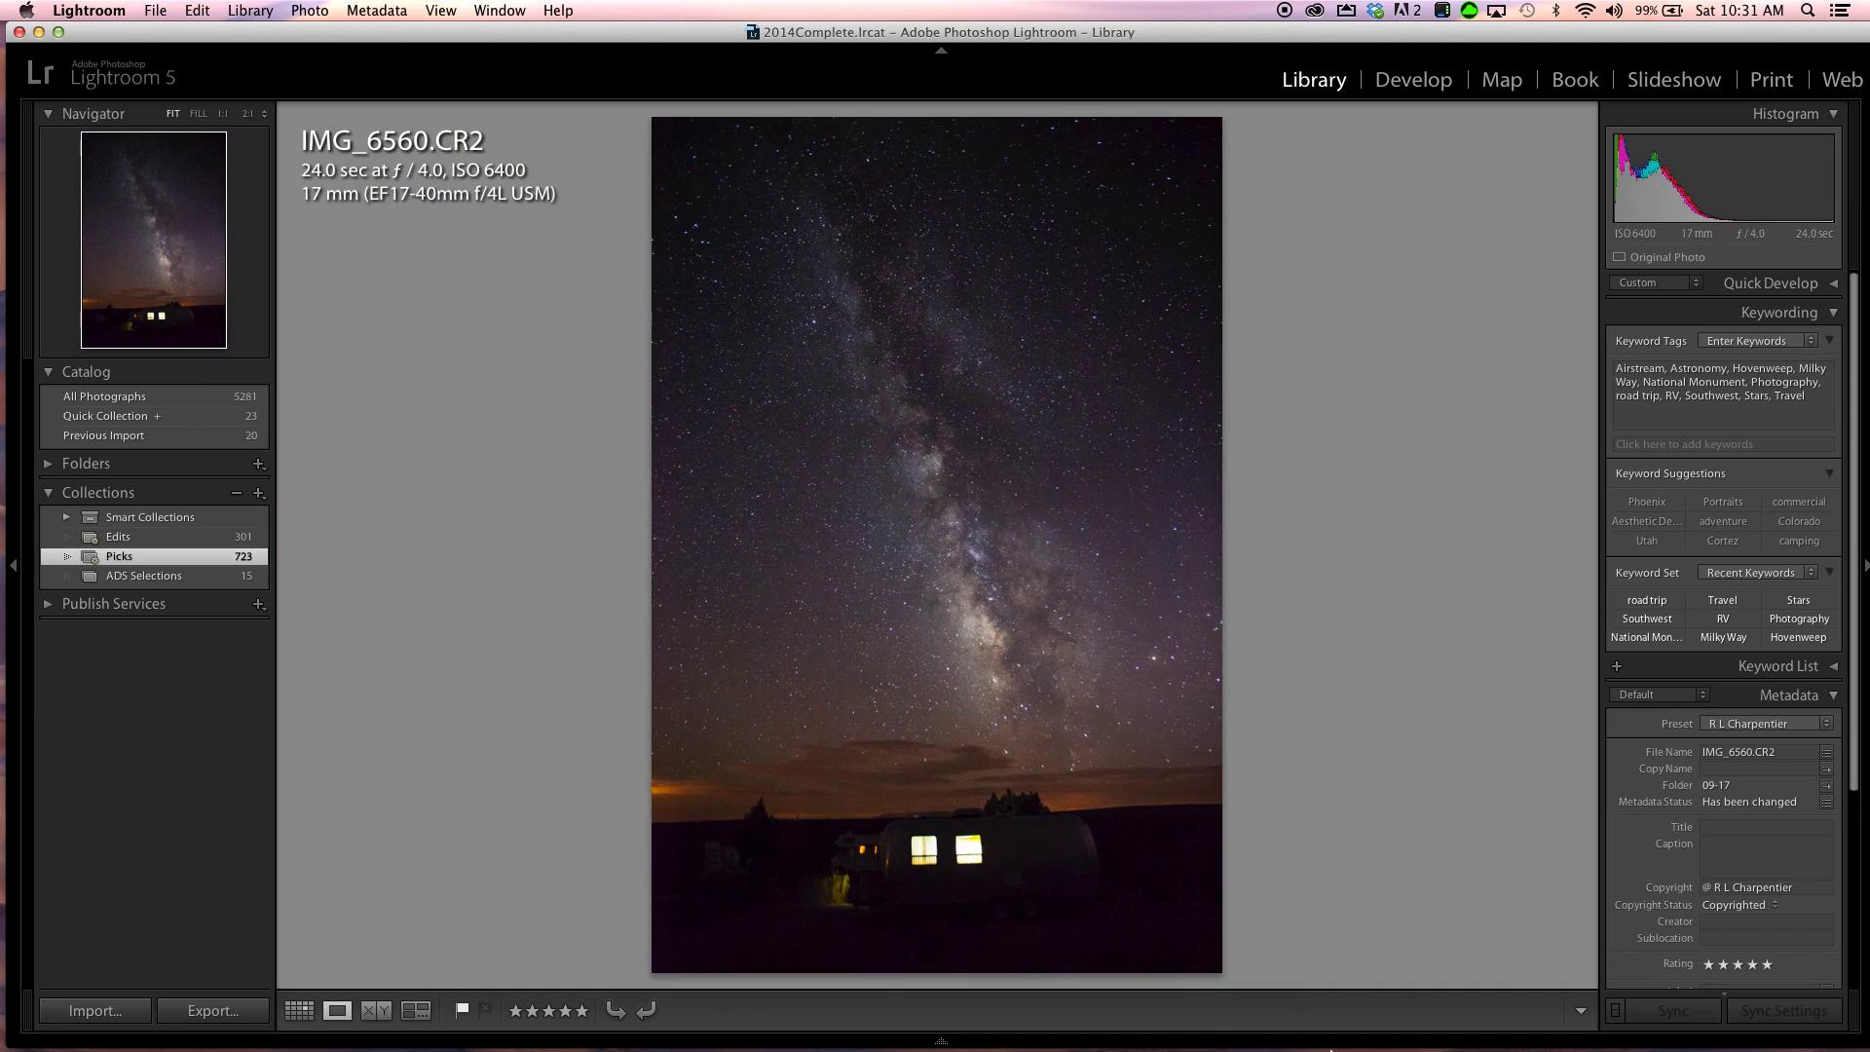
pyautogui.click(1072, 1023)
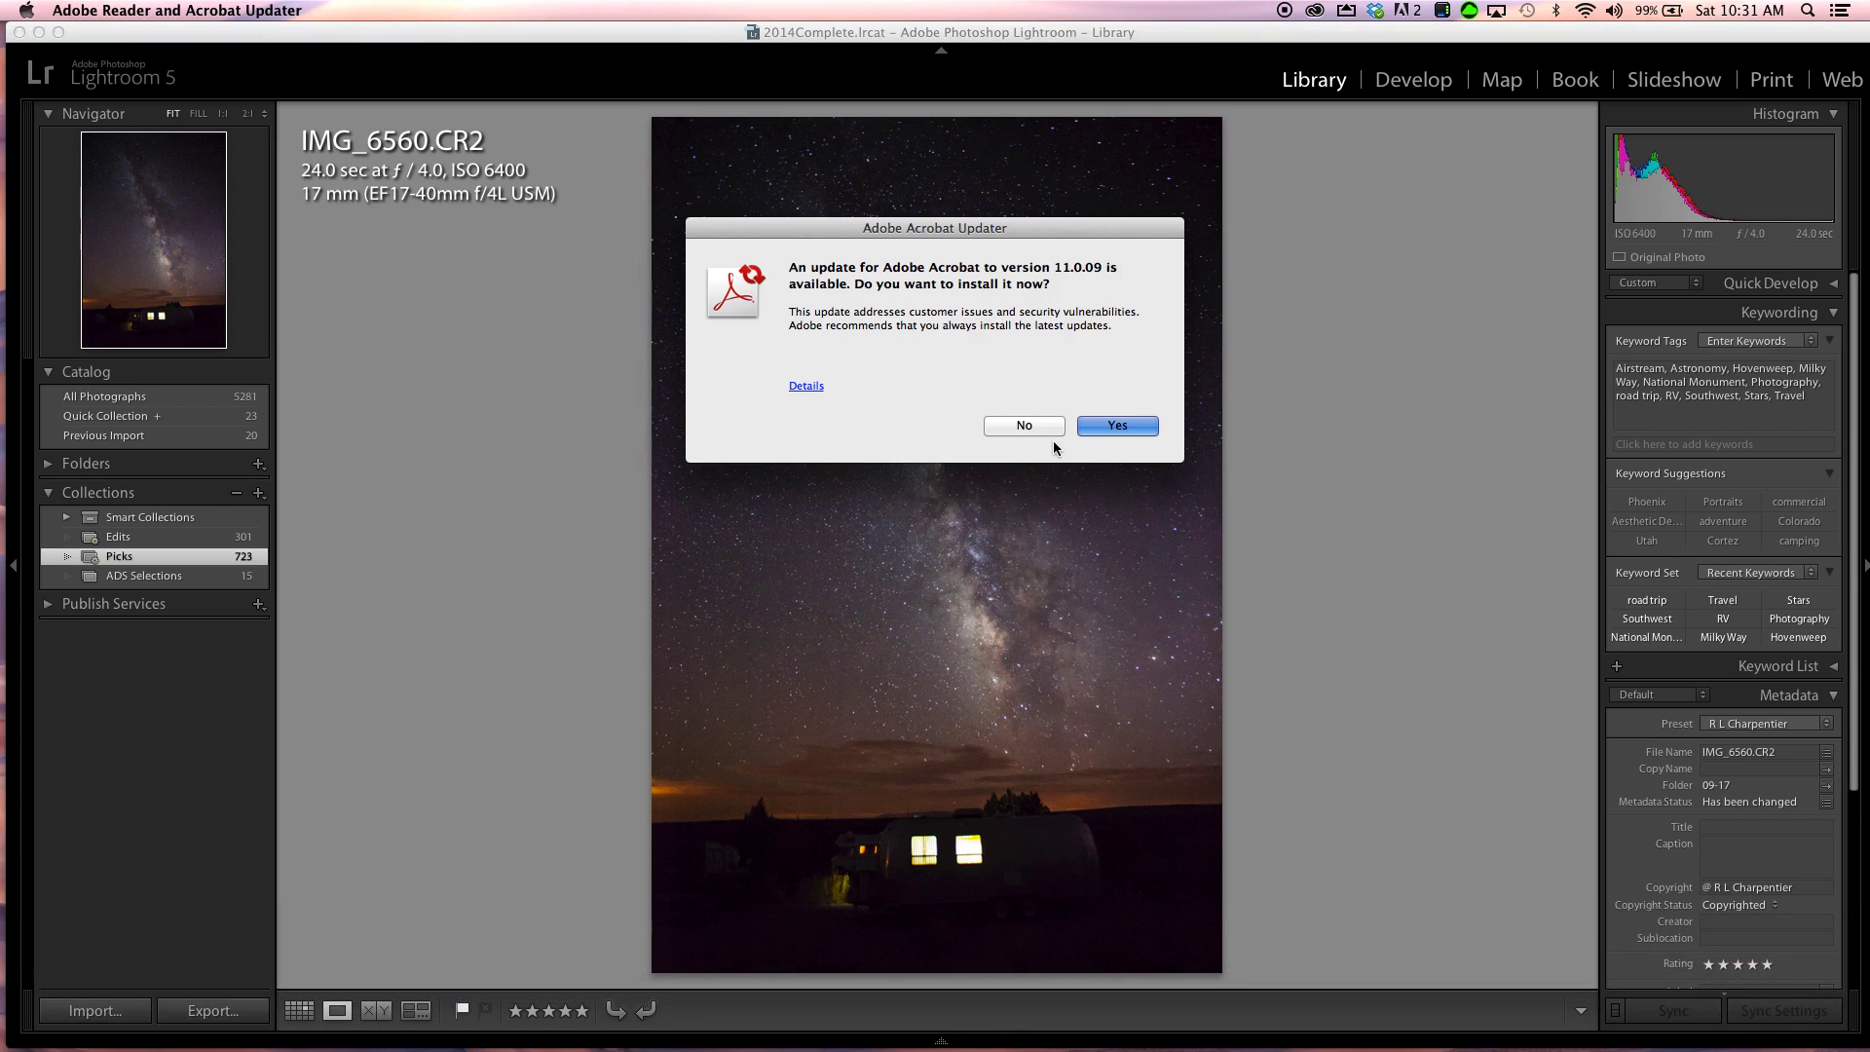
pyautogui.click(1051, 433)
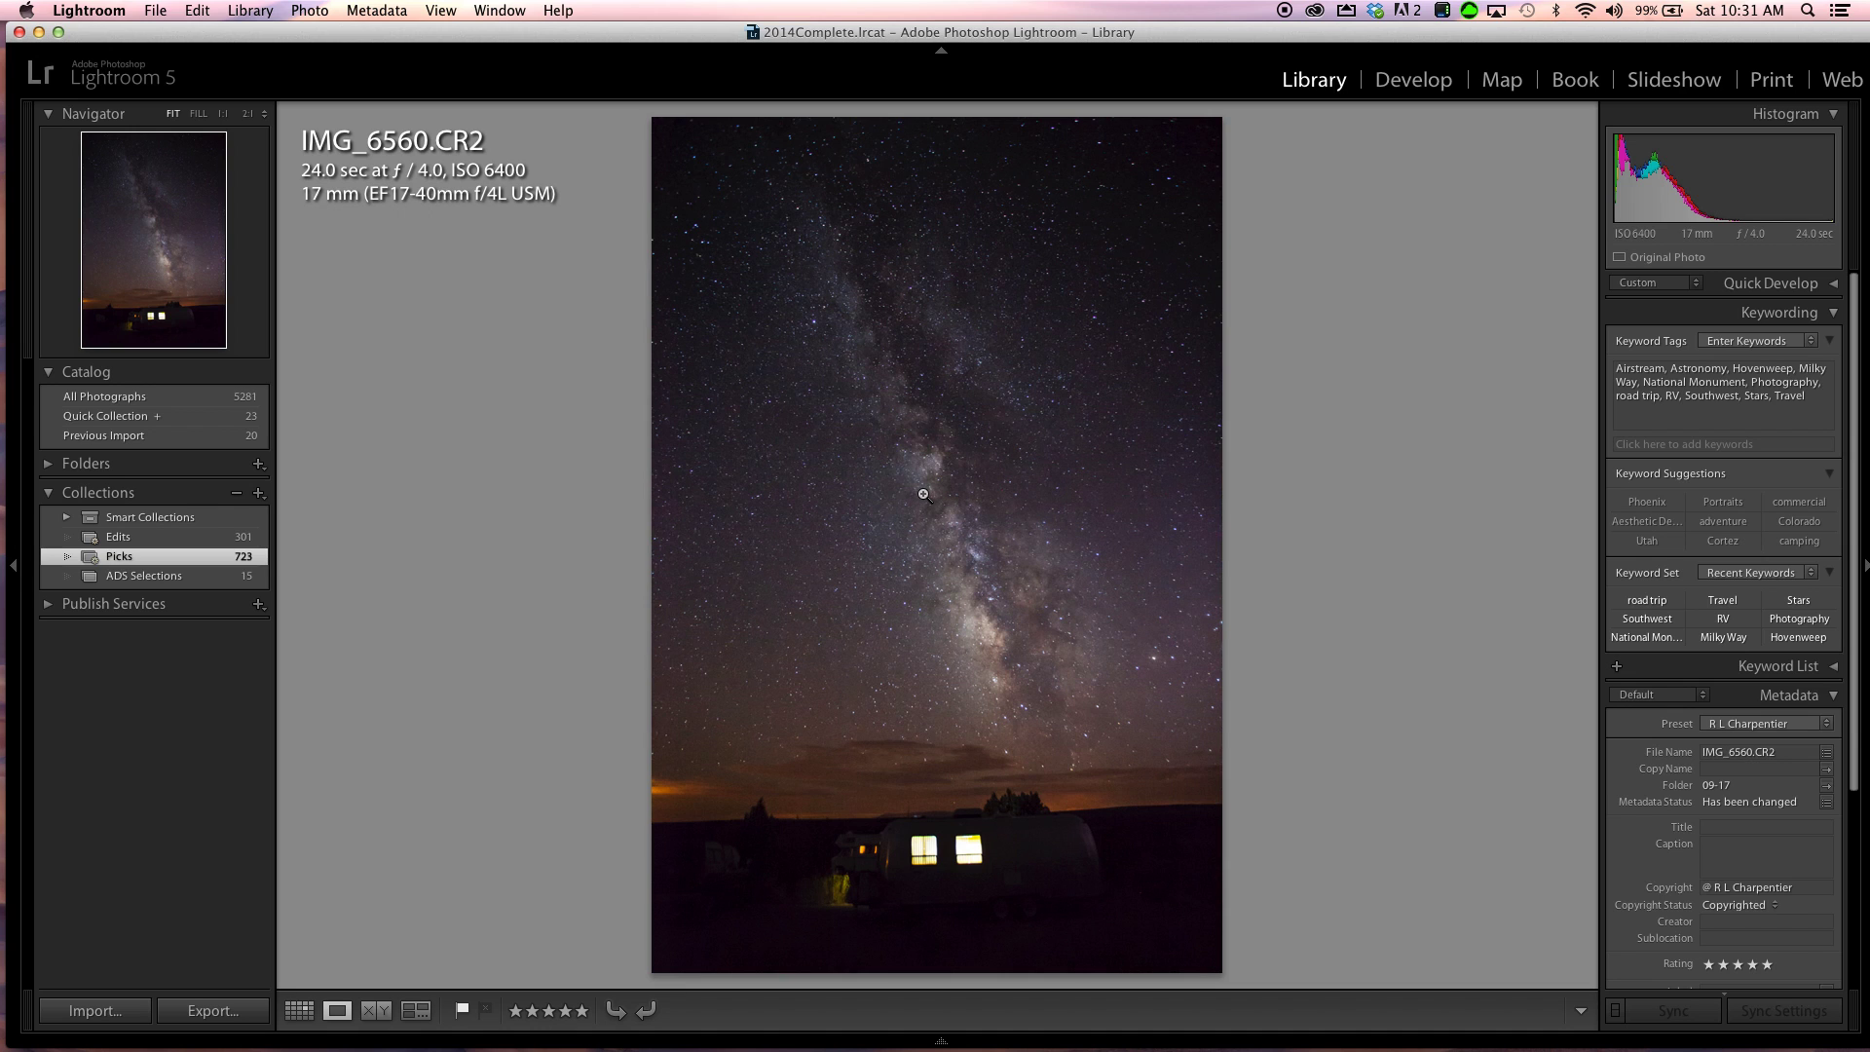
# Step: Show All Photographs in the grid and review IMG_6560 and its neighbours, including at 1:1
pyautogui.press('g')
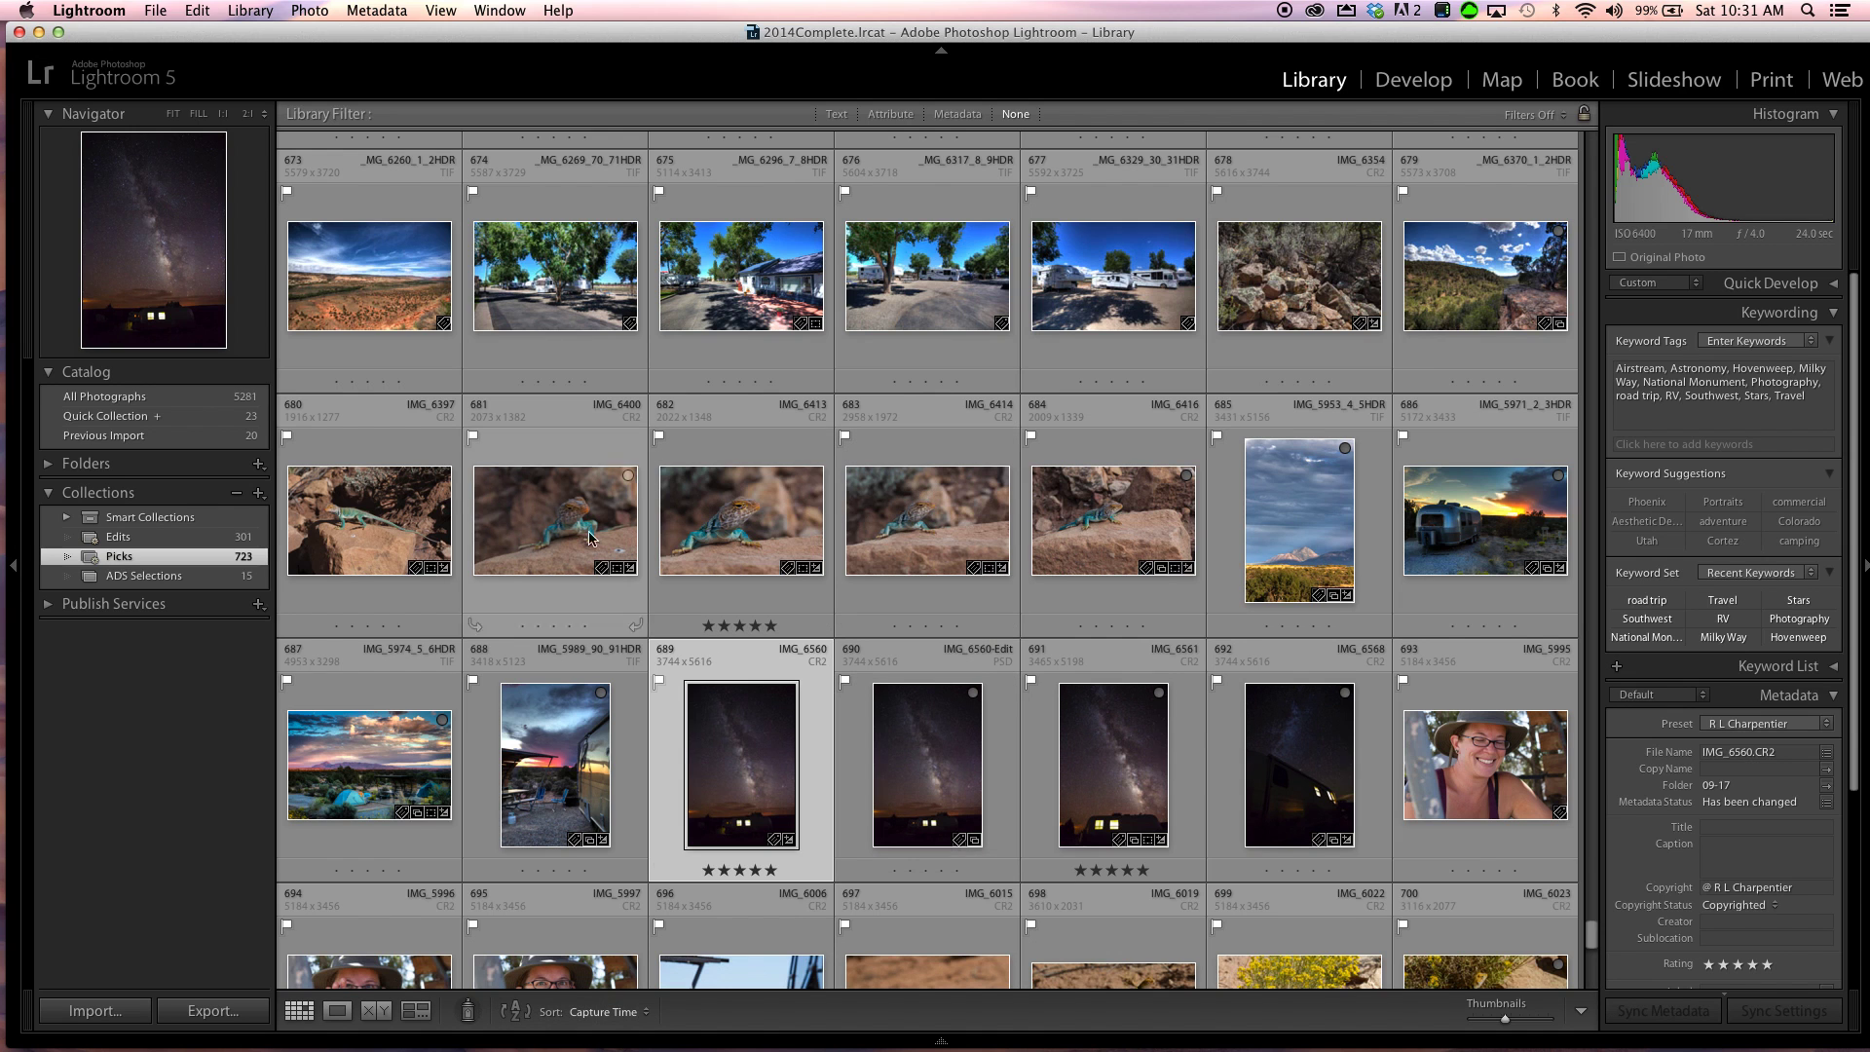
pyautogui.click(156, 400)
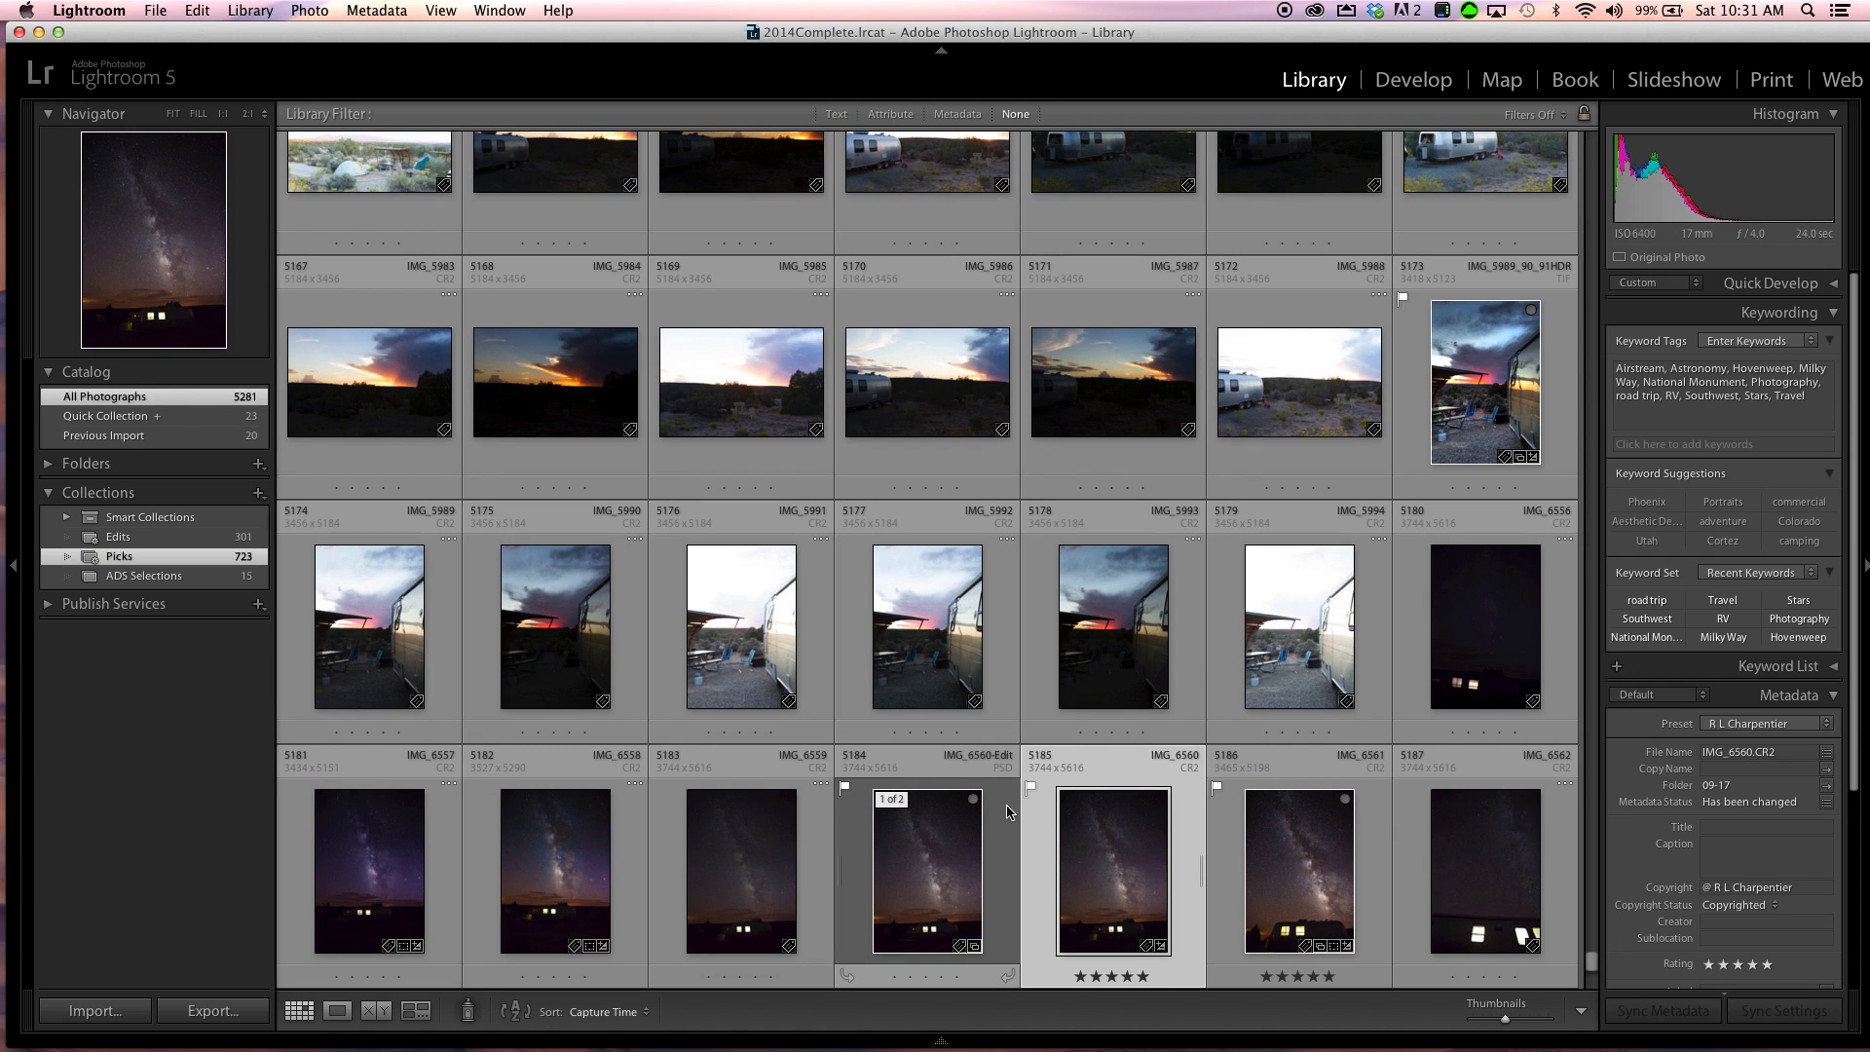
pyautogui.doubleClick(1096, 854)
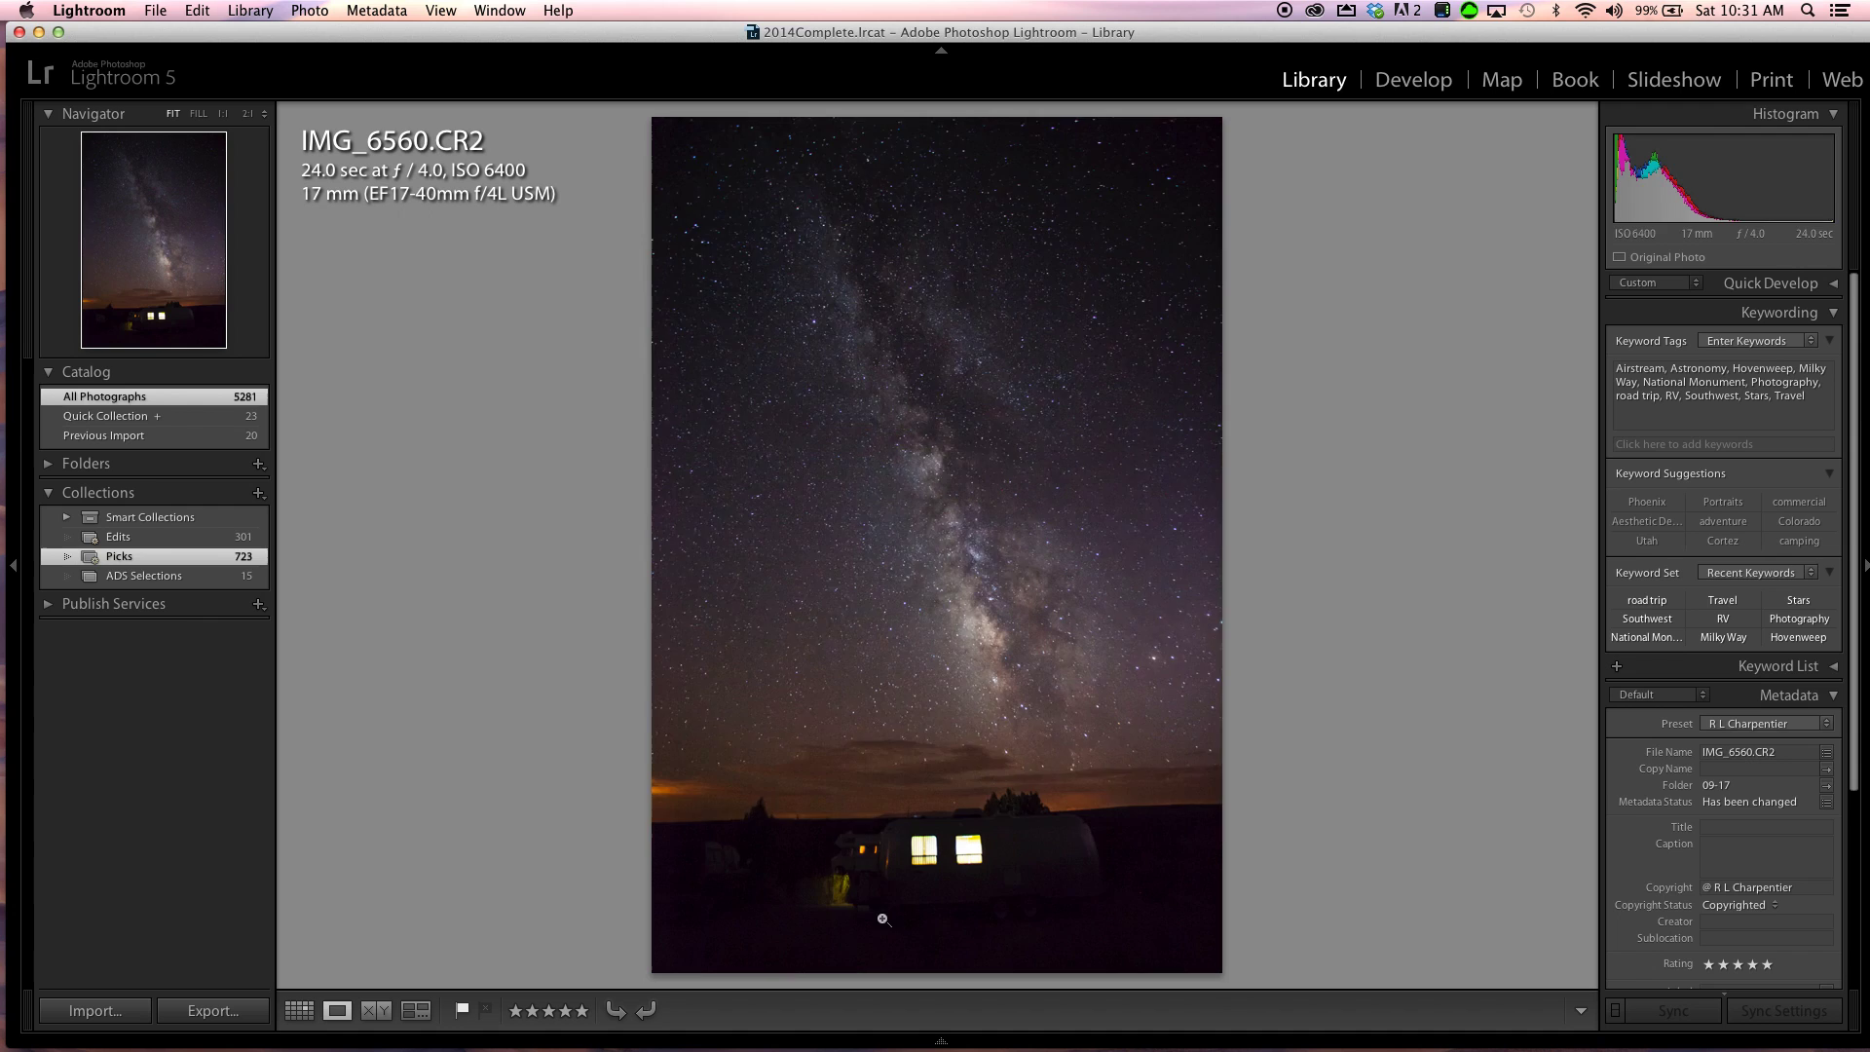
pyautogui.press('Right')
pyautogui.press('Left')
pyautogui.press('Left')
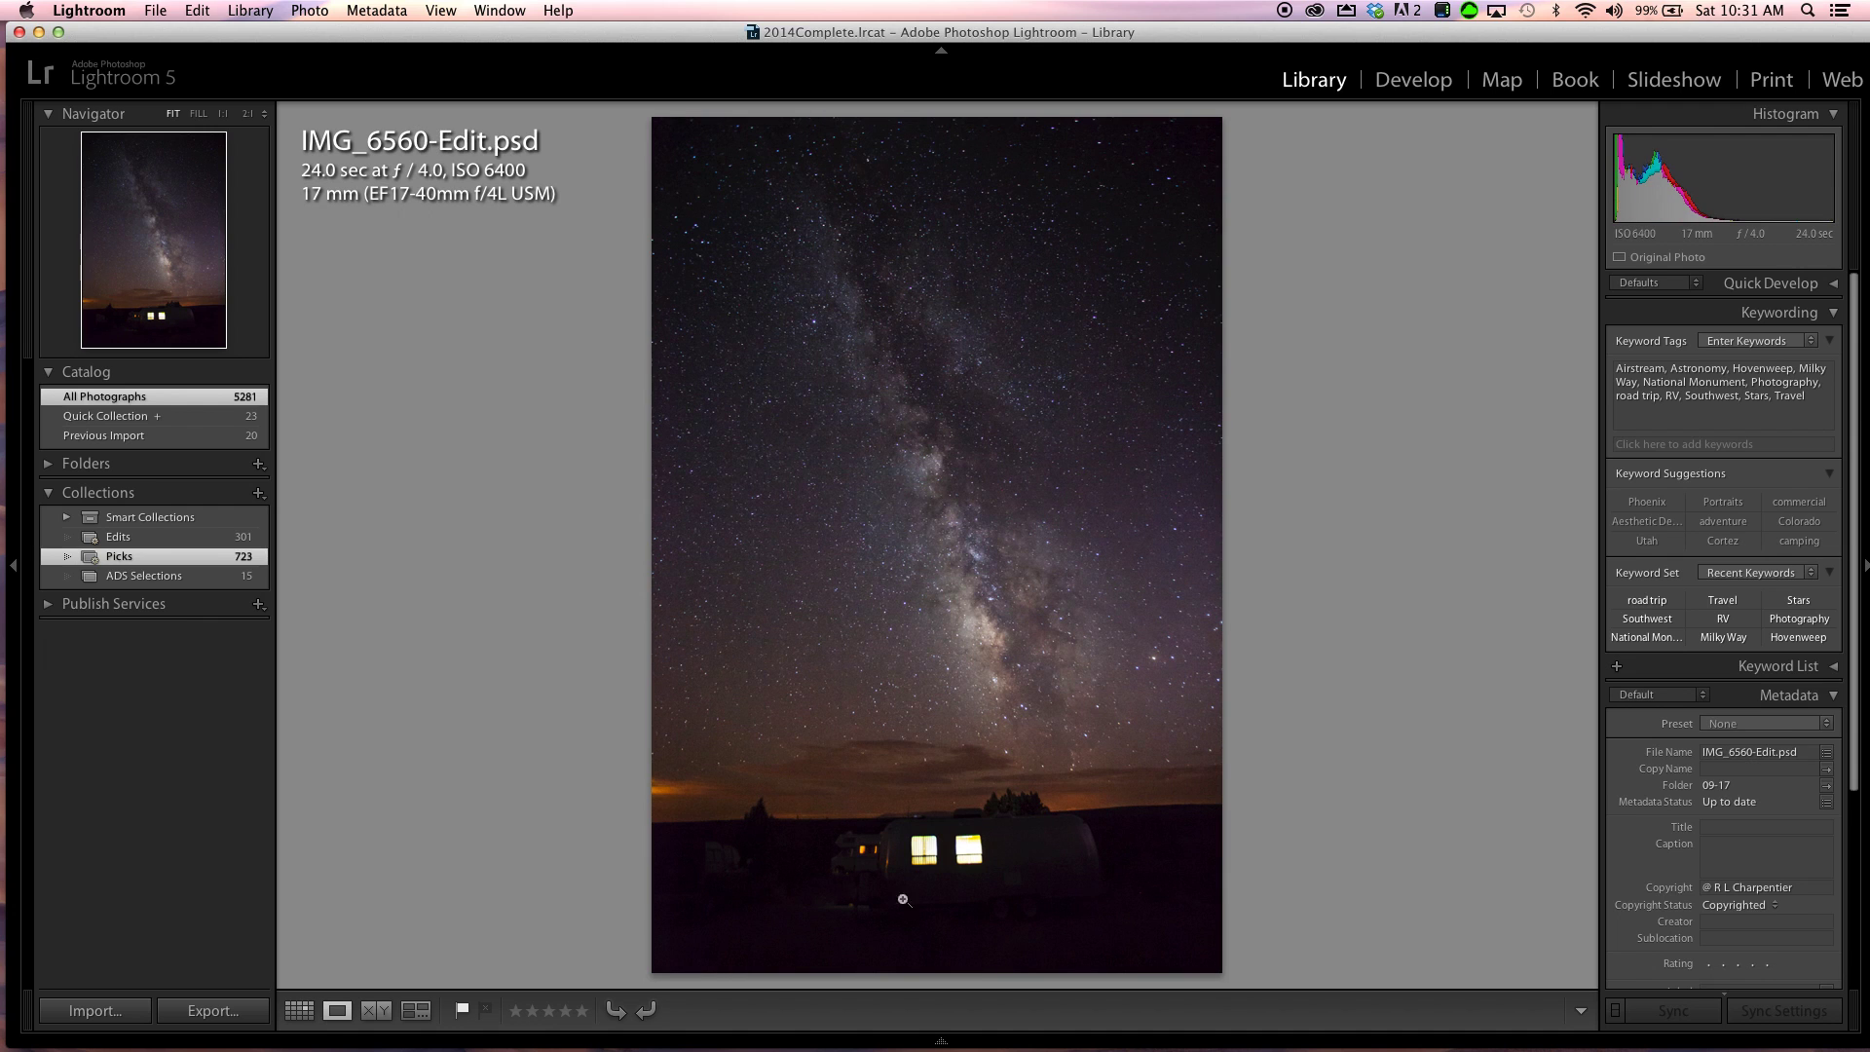
pyautogui.click(839, 895)
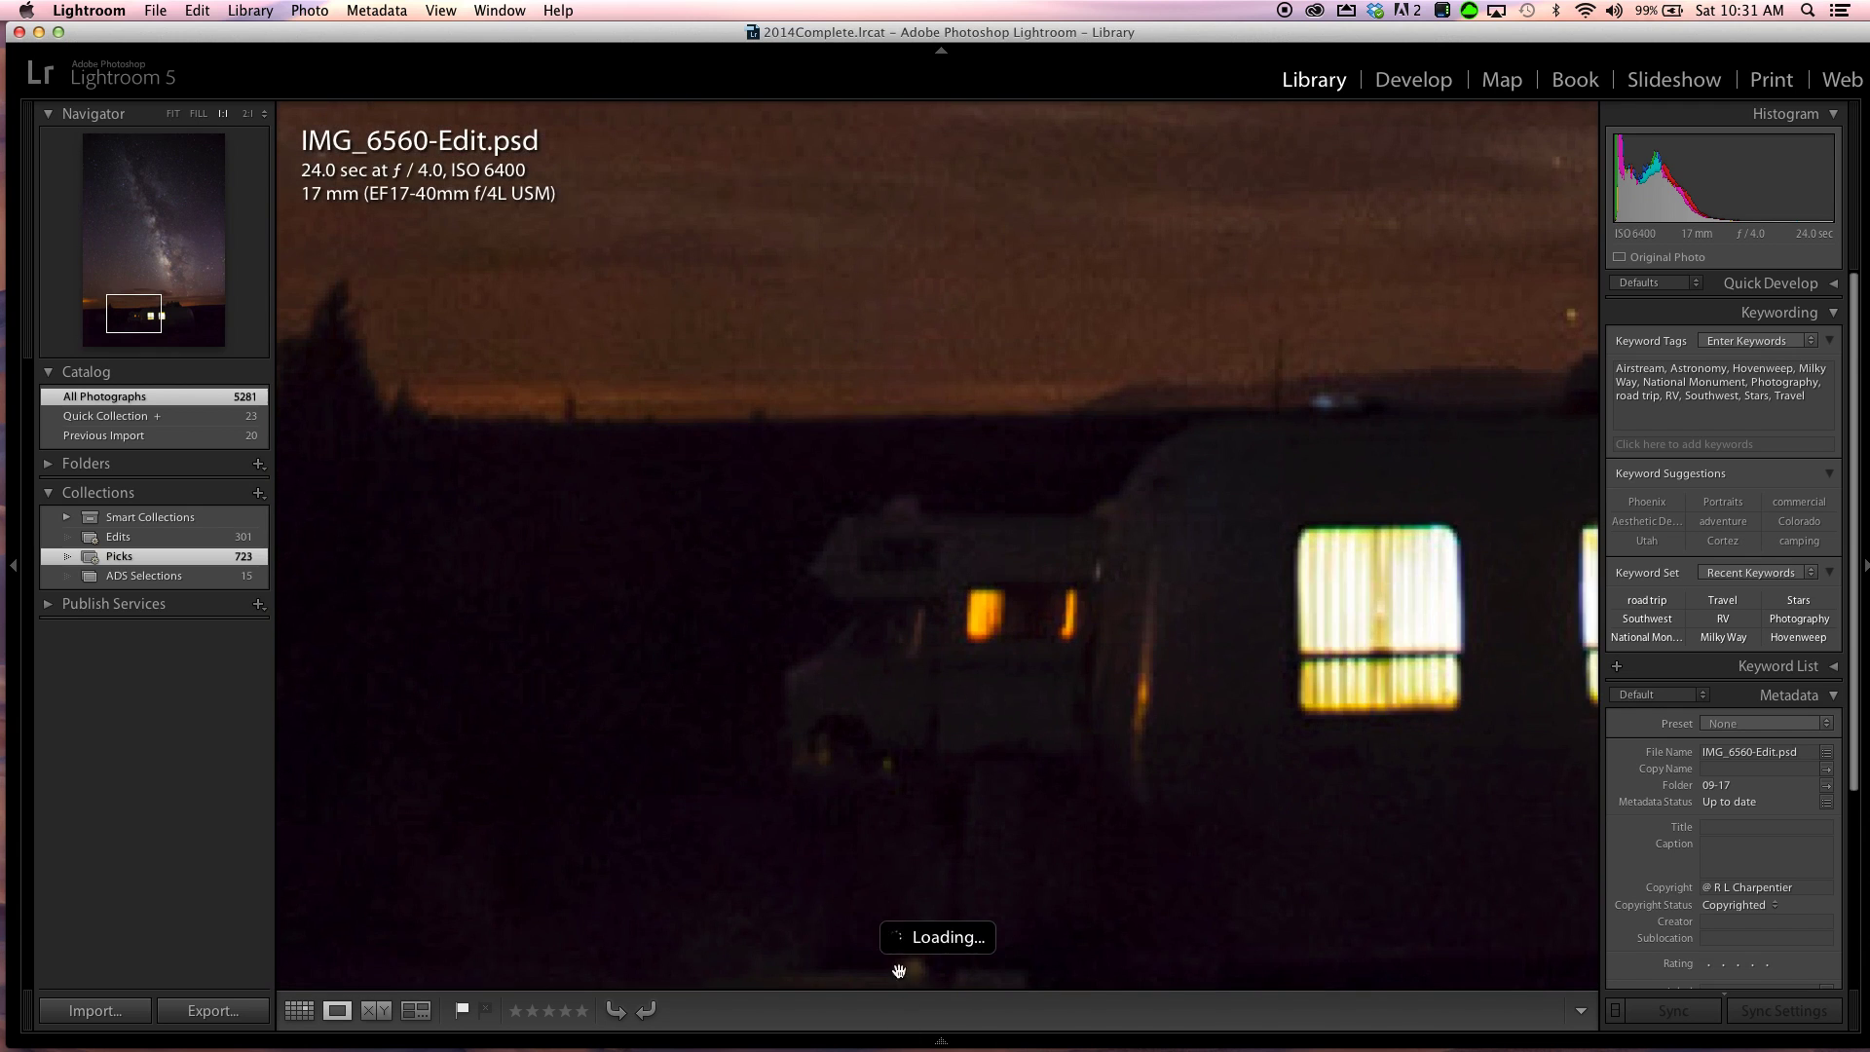
pyautogui.click(761, 872)
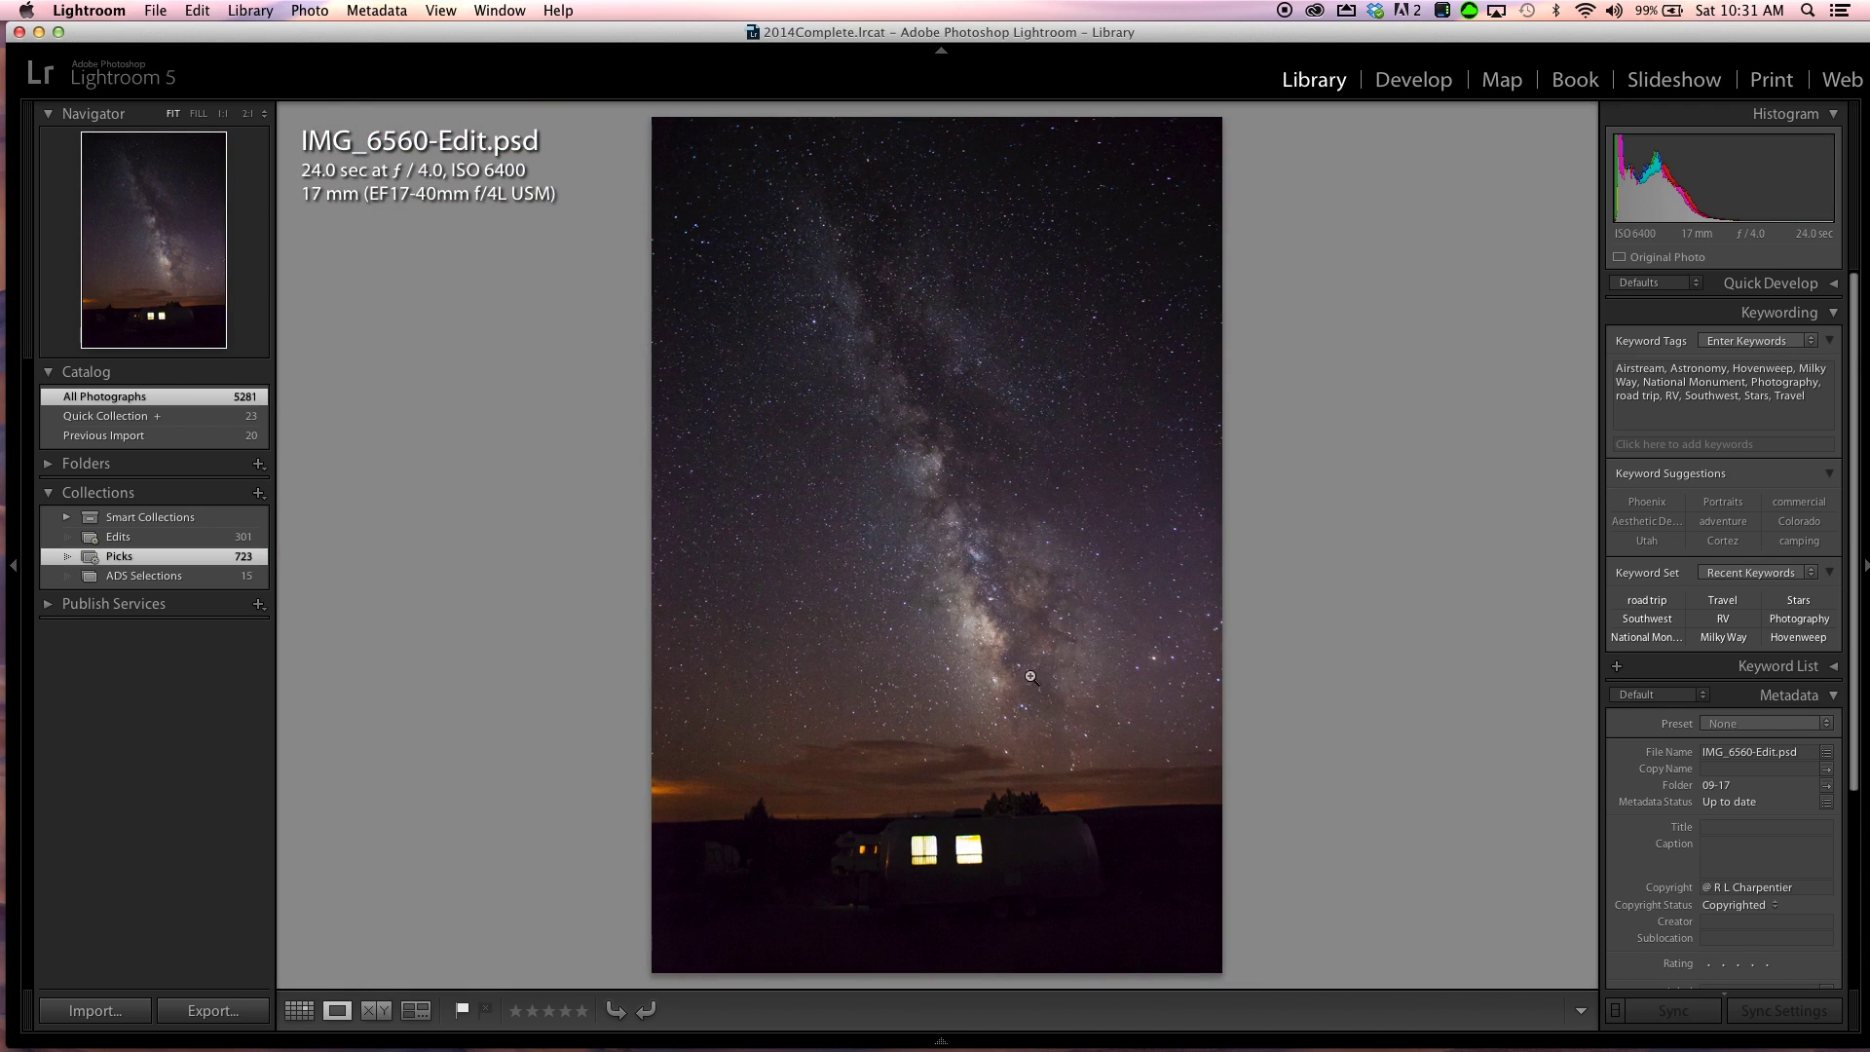
pyautogui.press('g')
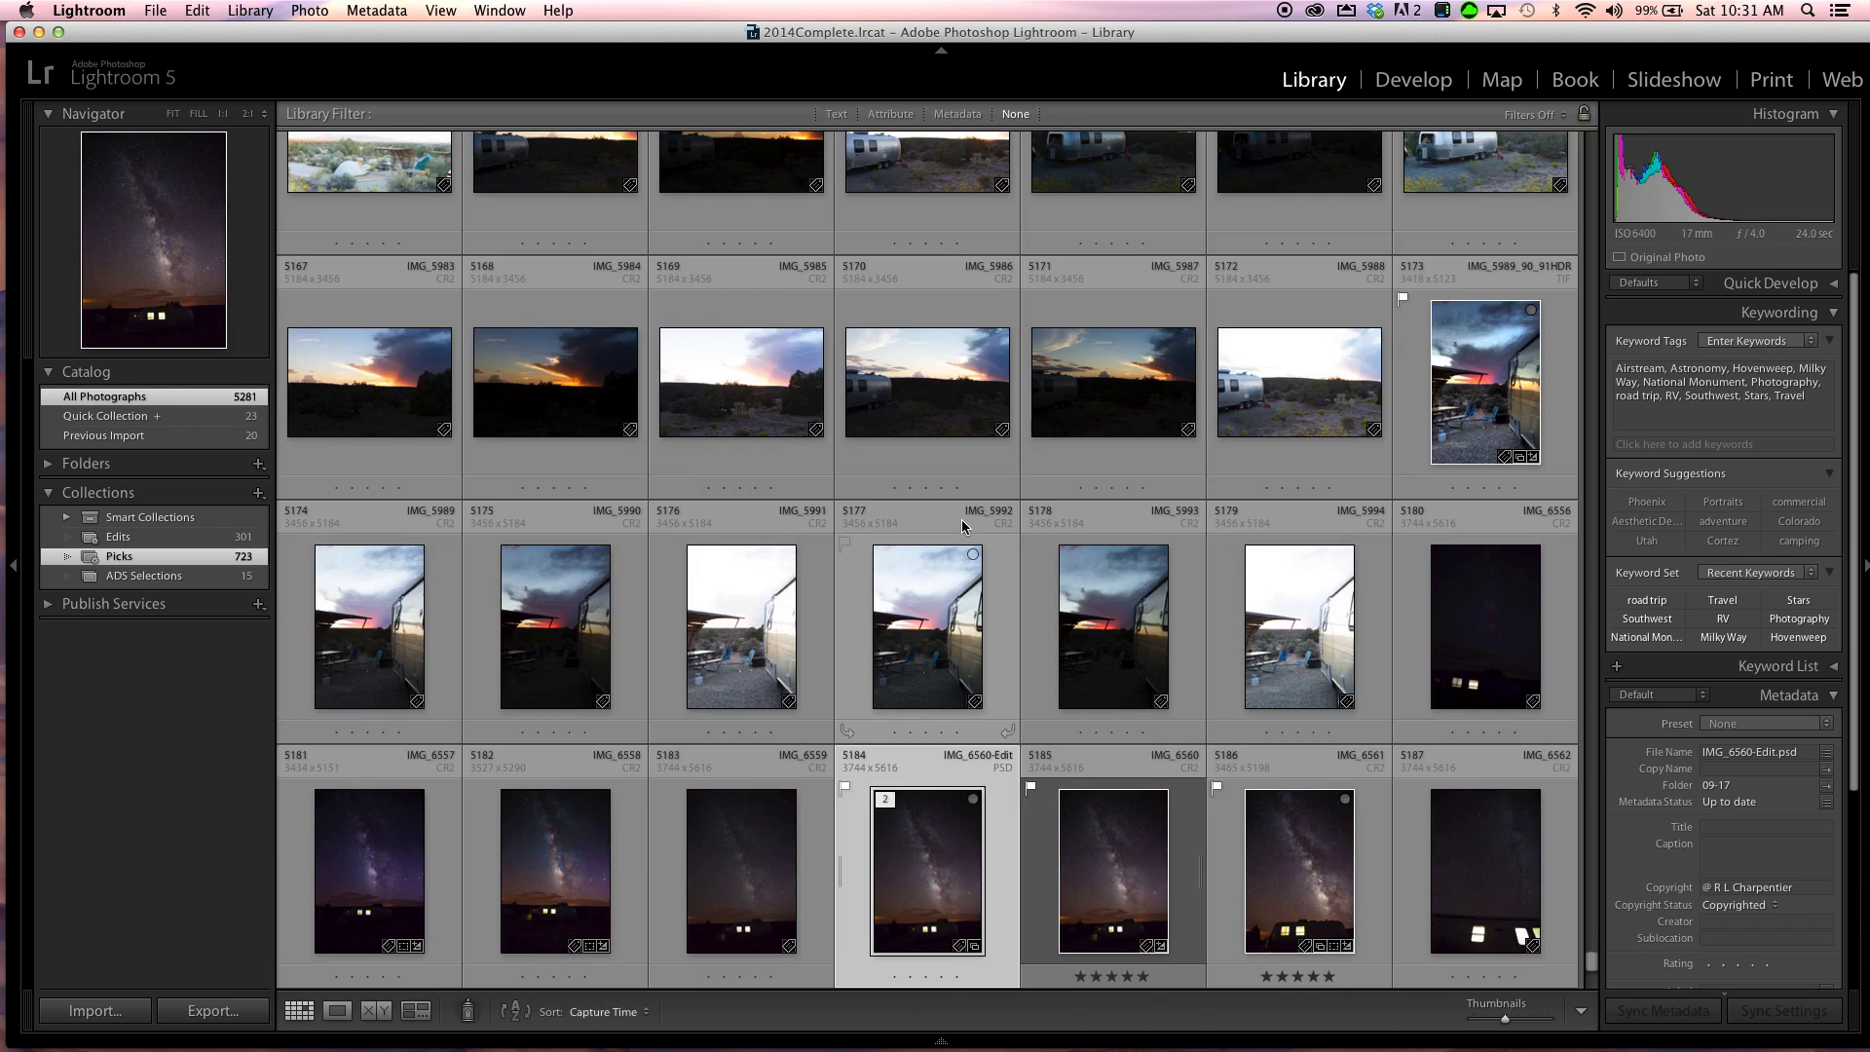
# Step: View IMG_6559.CR2 alone and check its starry sky at 1:1 before fitting it back
pyautogui.doubleClick(751, 861)
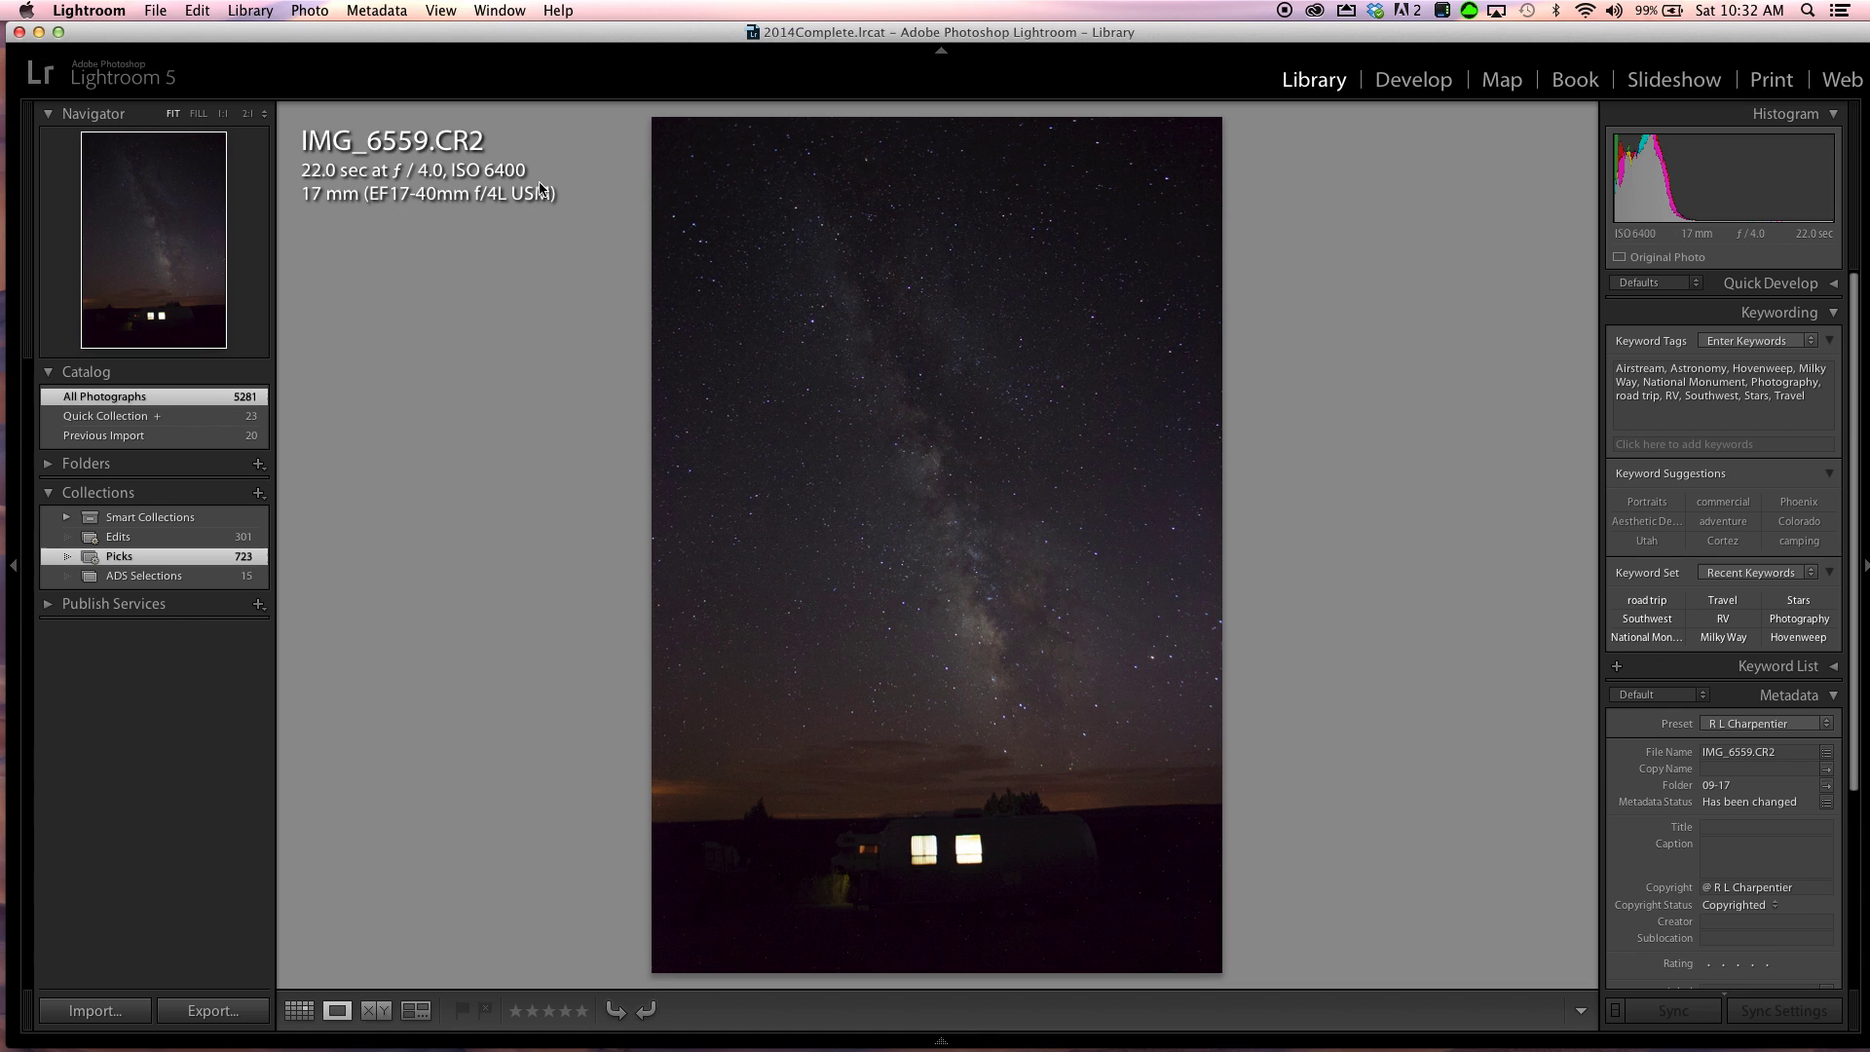
pyautogui.click(895, 482)
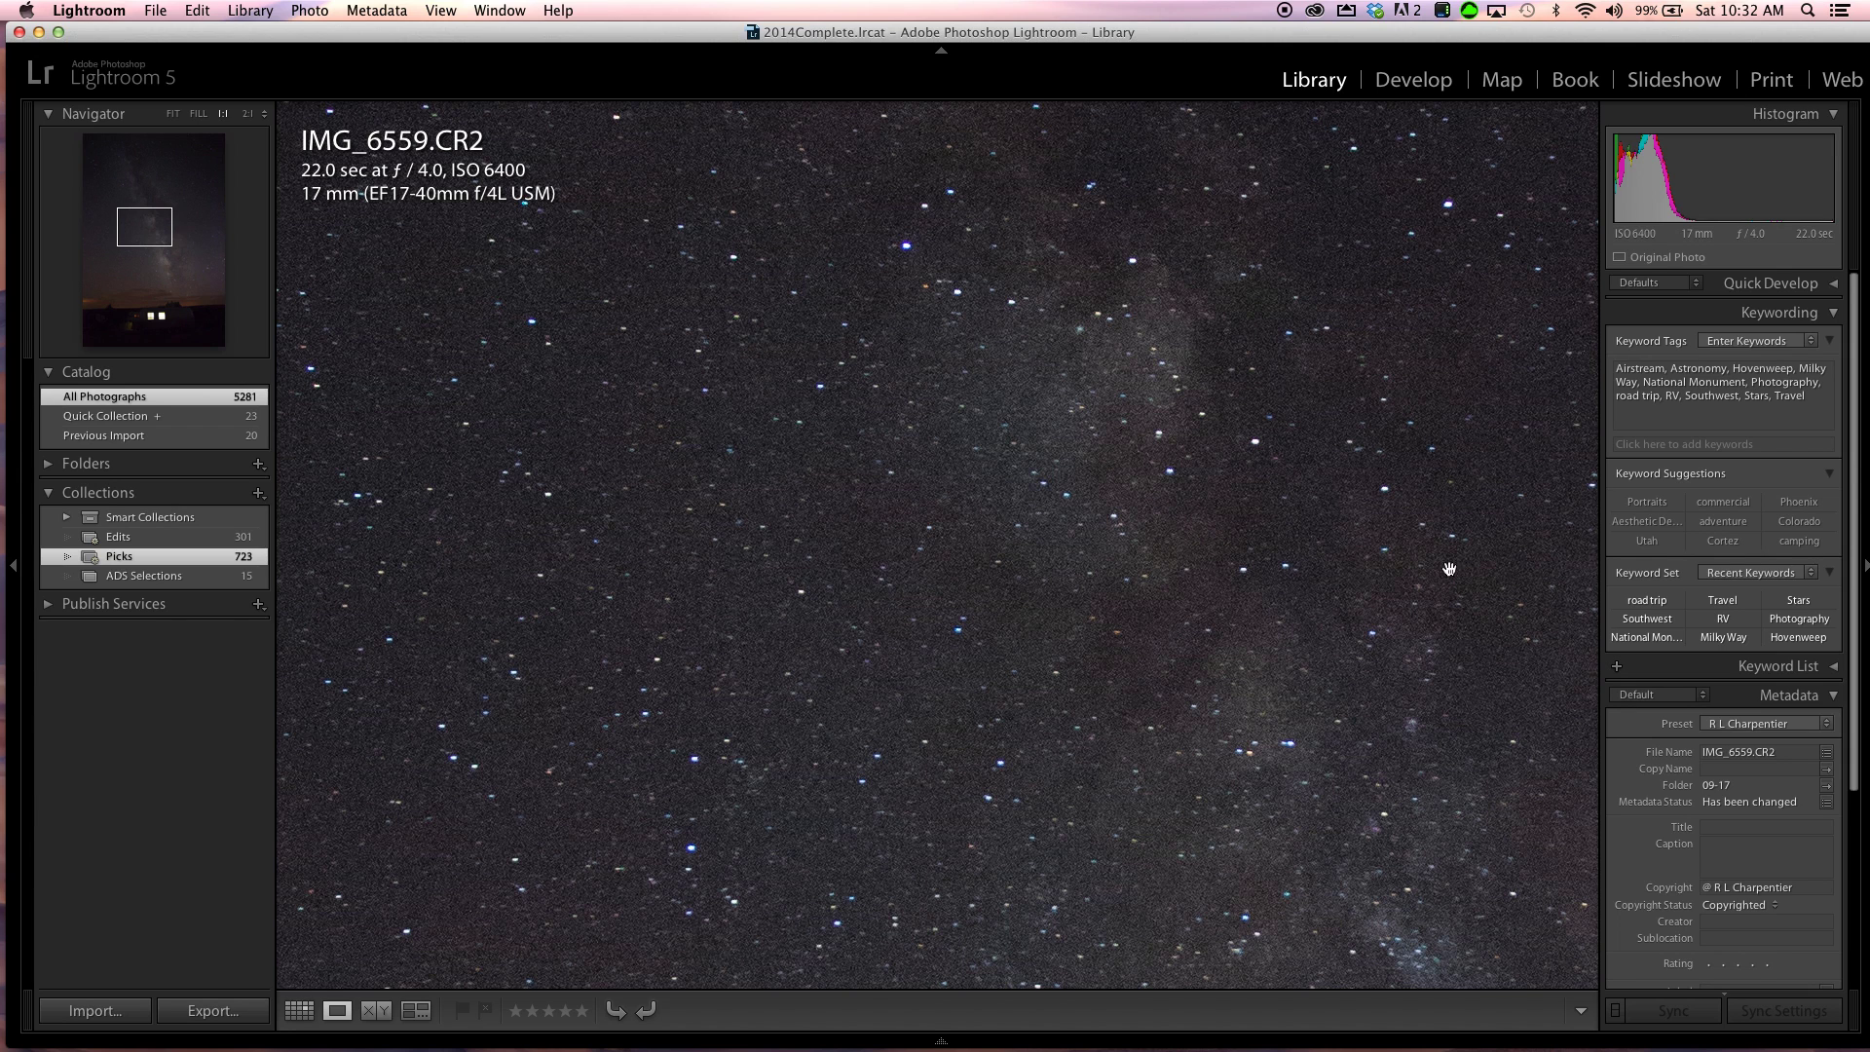
pyautogui.click(1155, 500)
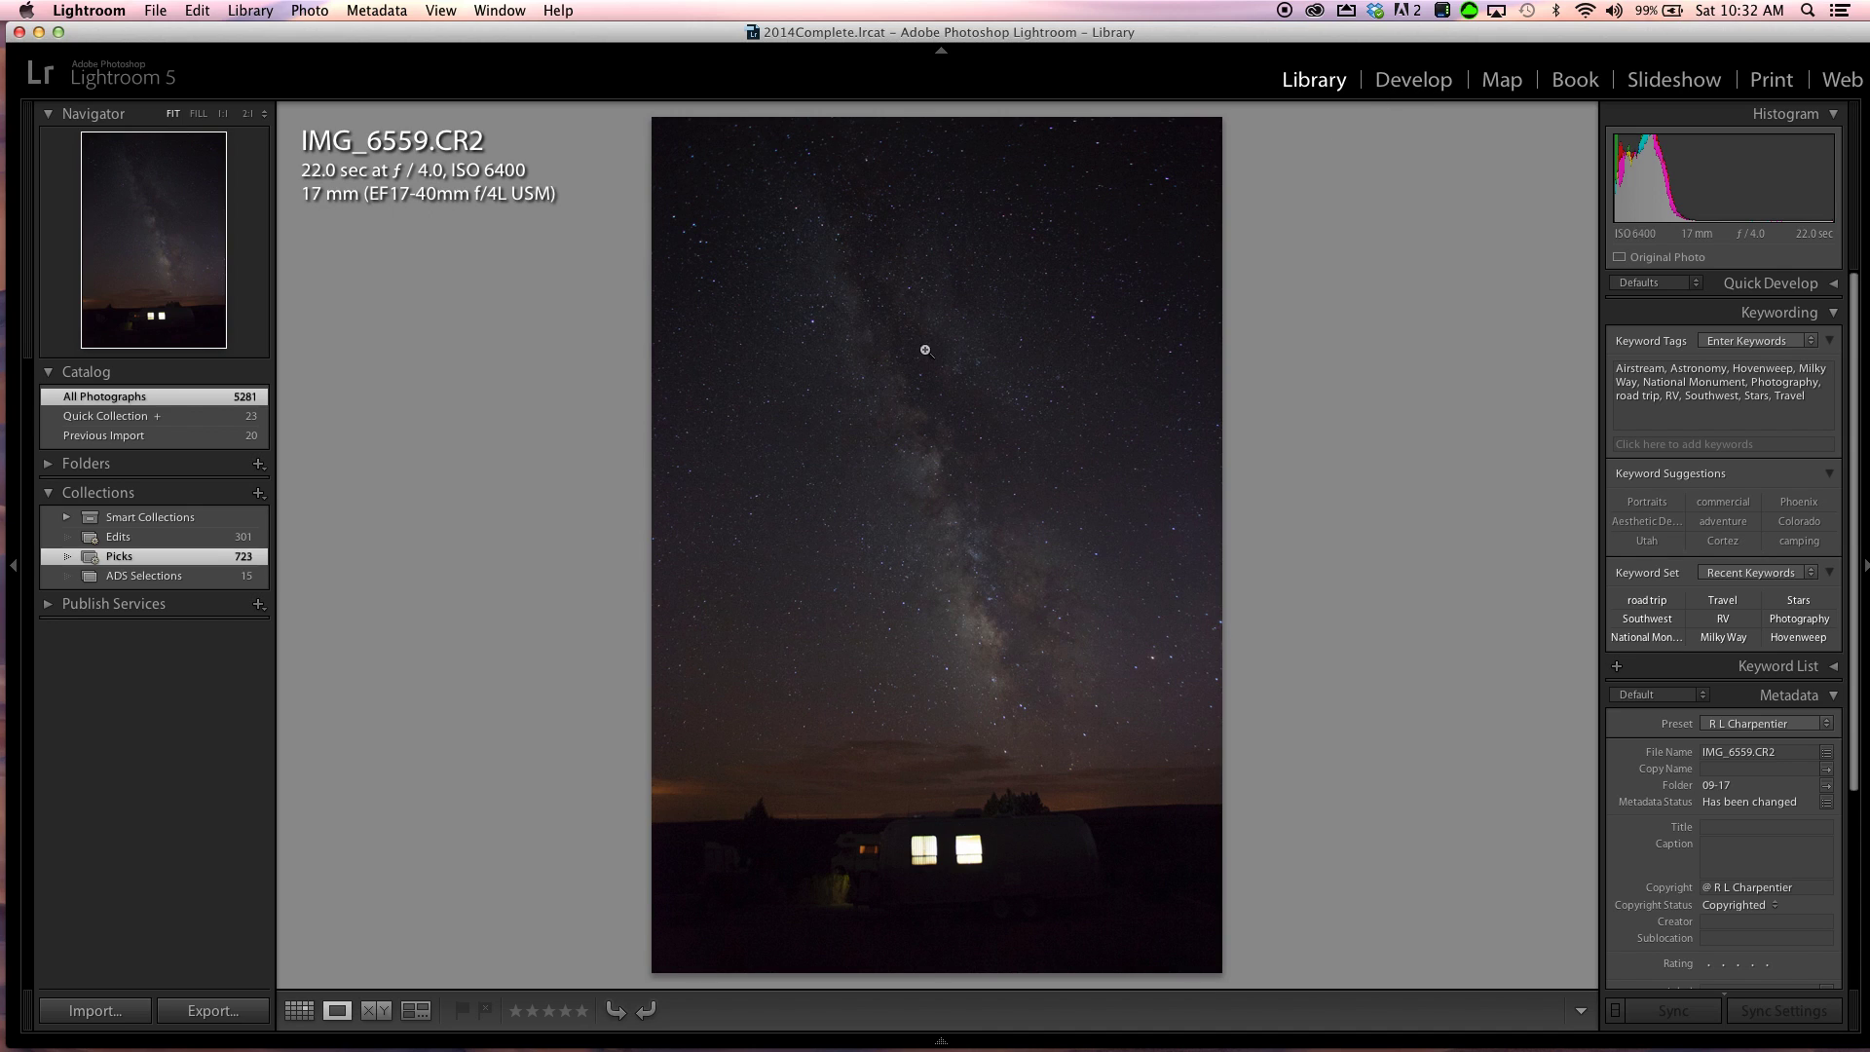
# Step: In Develop, set Luminance noise reduction to 48 while judging the sky grain at 1:1
pyautogui.click(1410, 83)
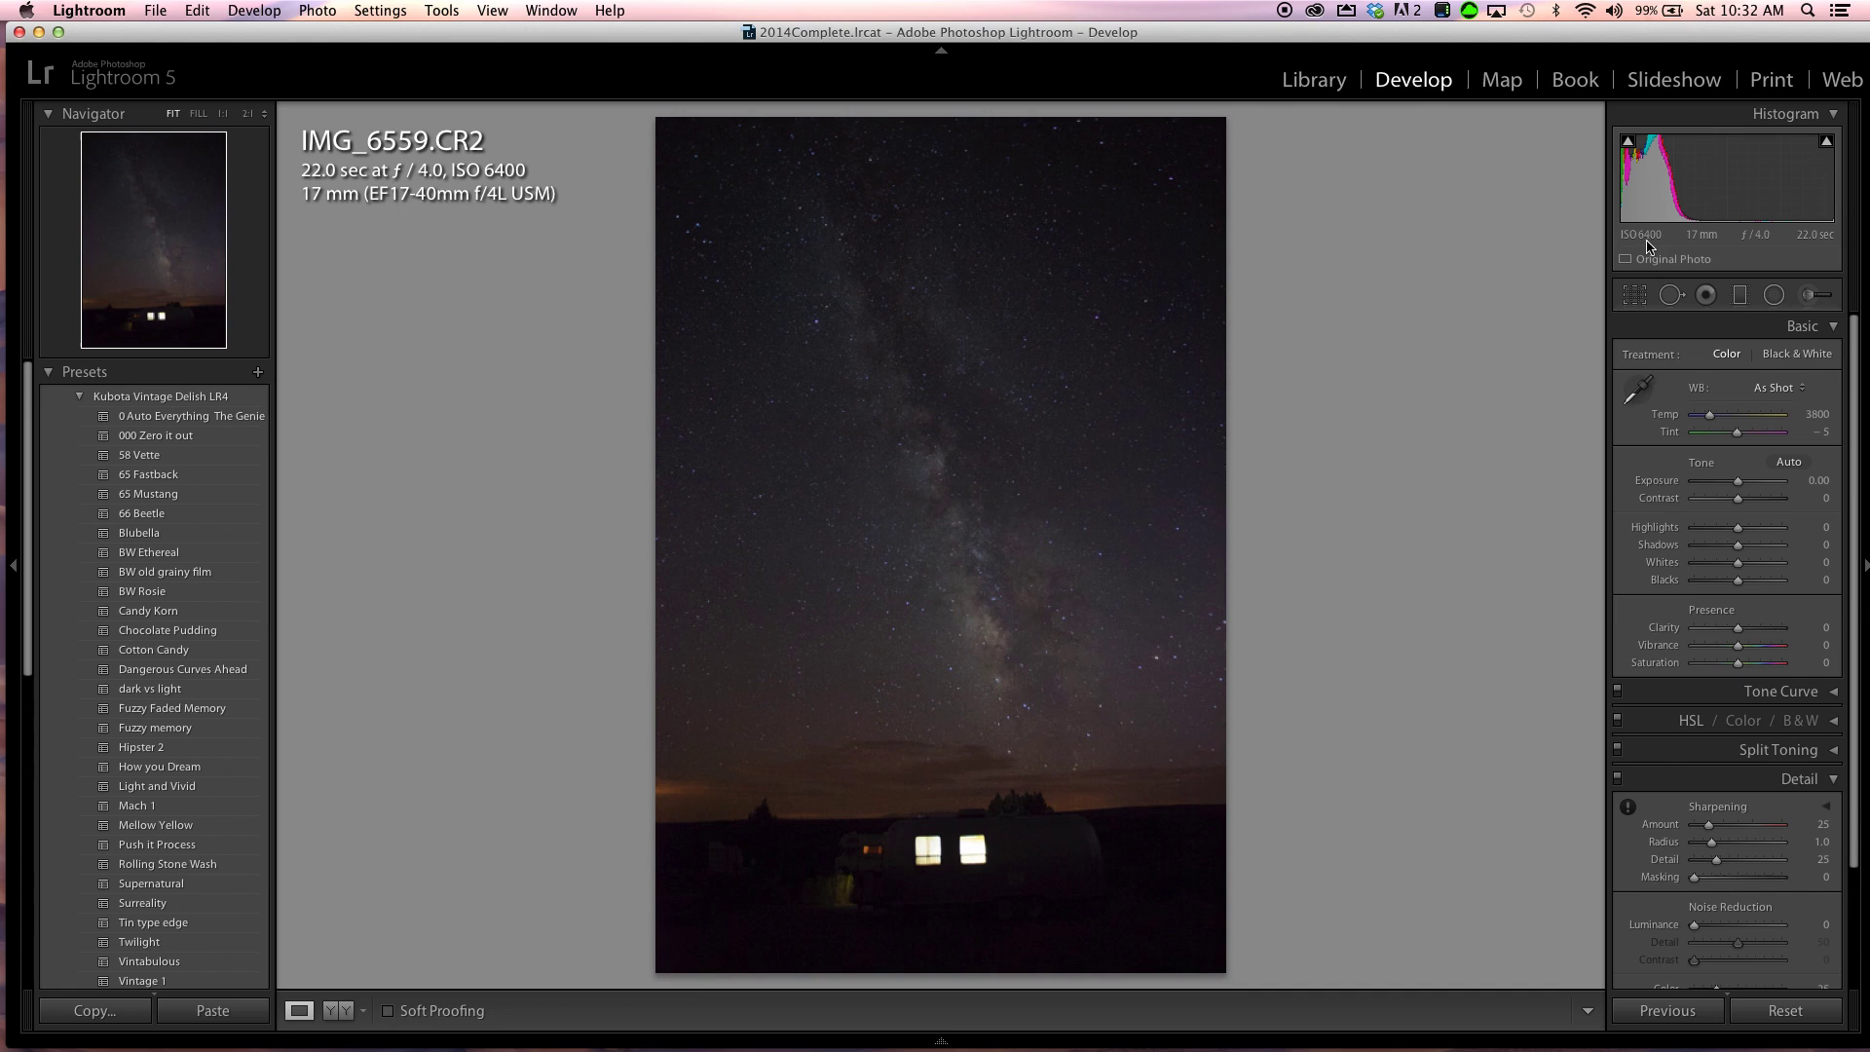
pyautogui.click(1831, 326)
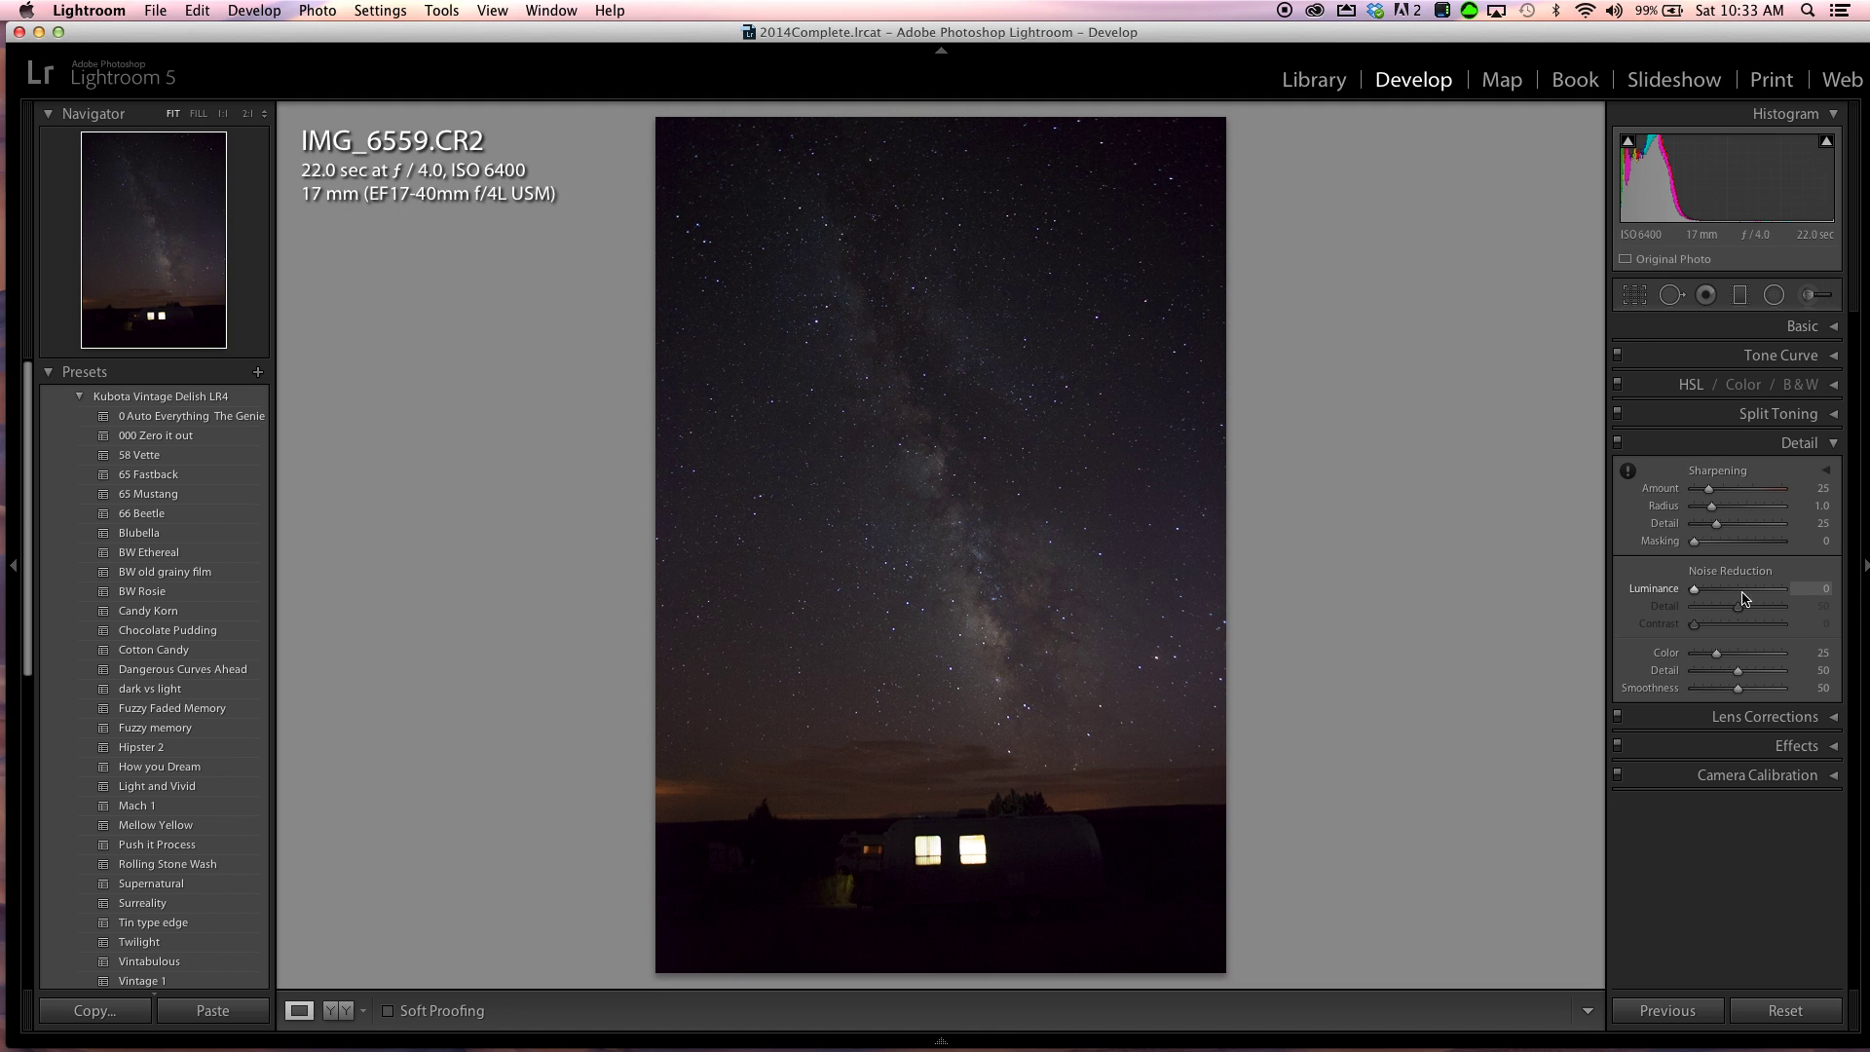
pyautogui.click(978, 433)
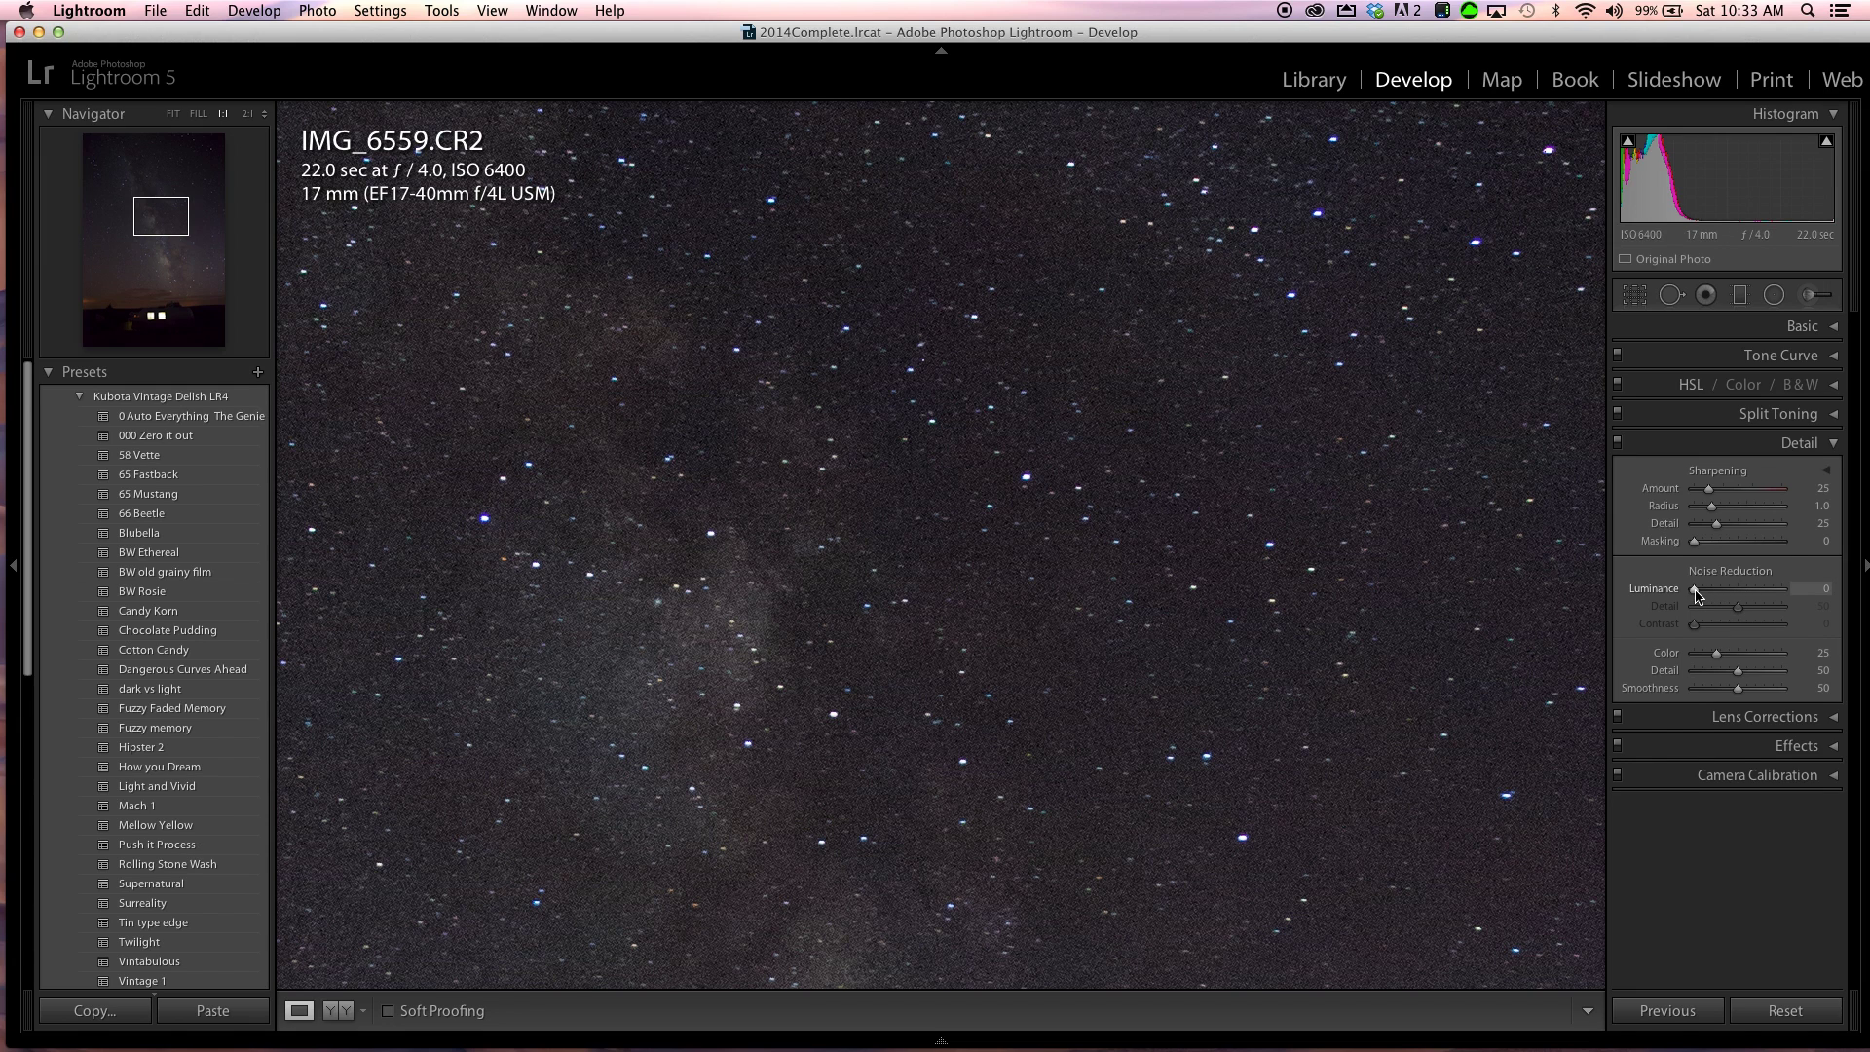
pyautogui.moveTo(1696, 590); pyautogui.dragTo(1737, 590)
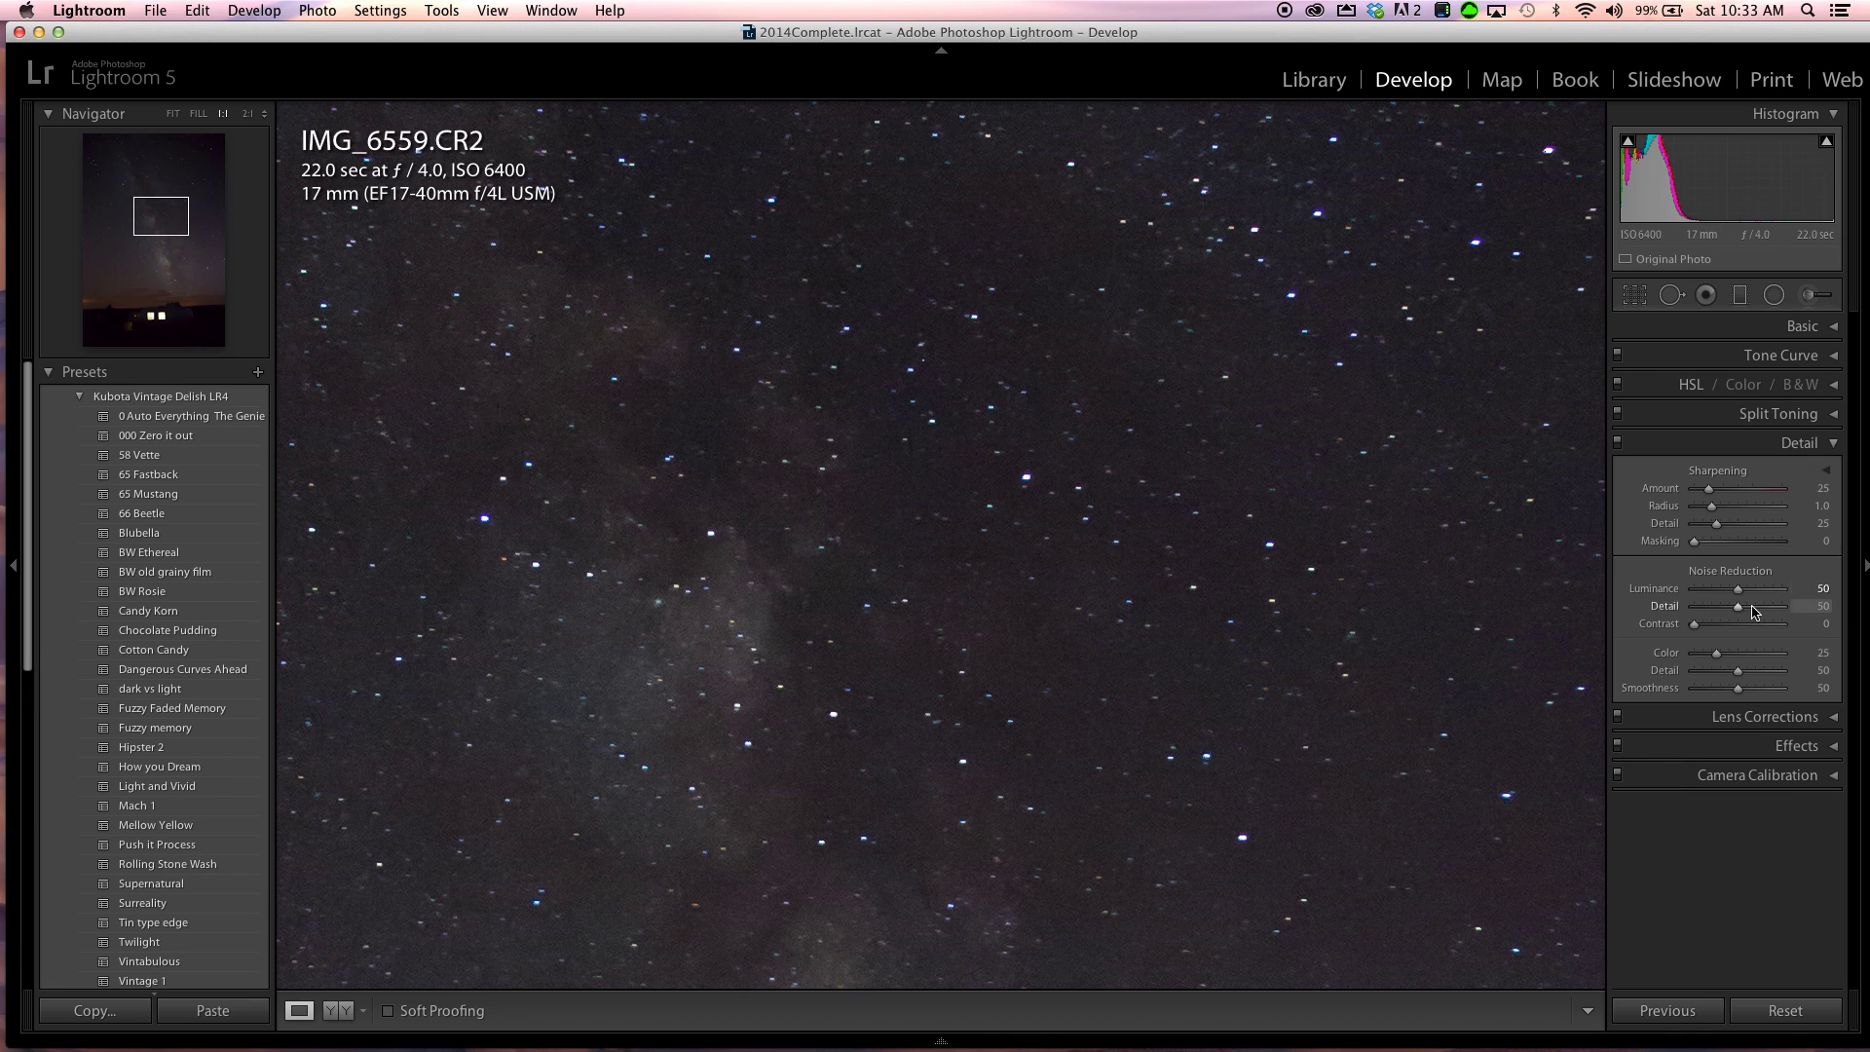
pyautogui.moveTo(1740, 593)
pyautogui.mouseDown()
pyautogui.moveTo(1630, 597)
pyautogui.moveTo(1738, 591)
pyautogui.mouseUp()
pyautogui.click(893, 457)
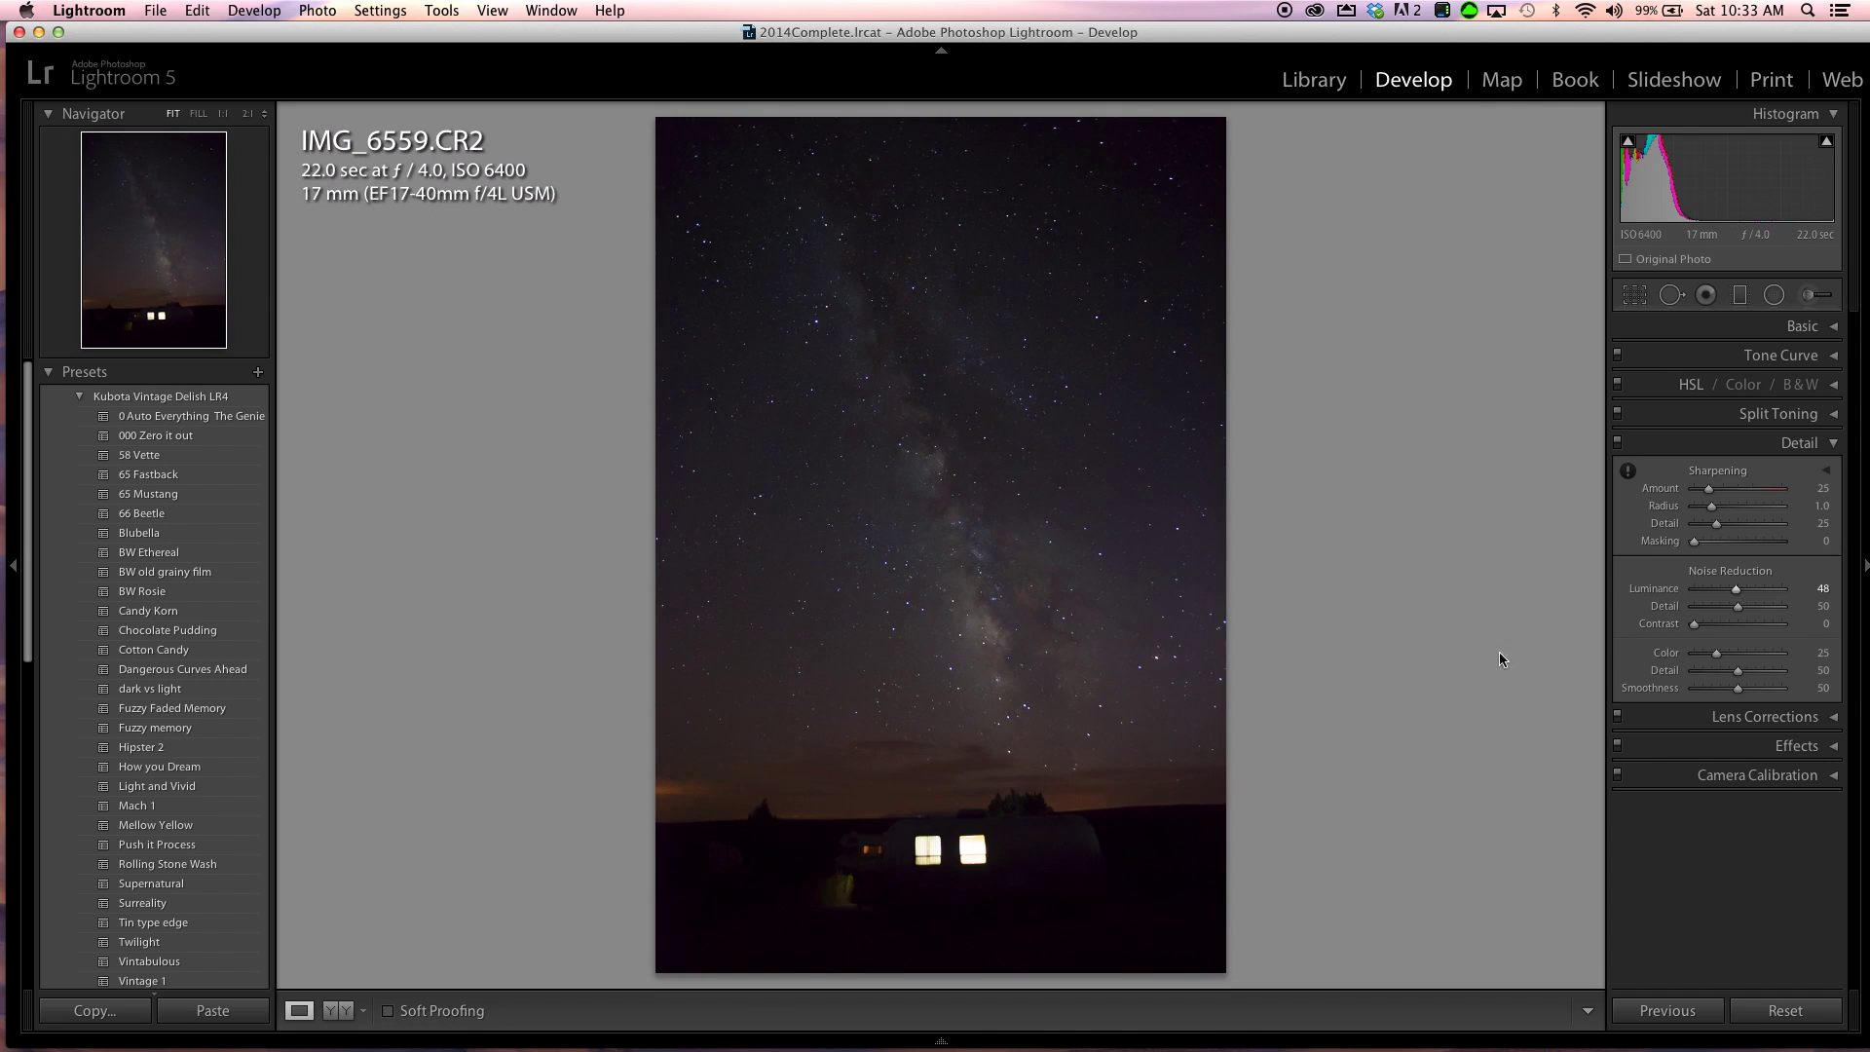
# Step: Set Clarity +100 (after comparing against 0), Vibrance +33 and Saturation +11 in Basic
pyautogui.click(1835, 444)
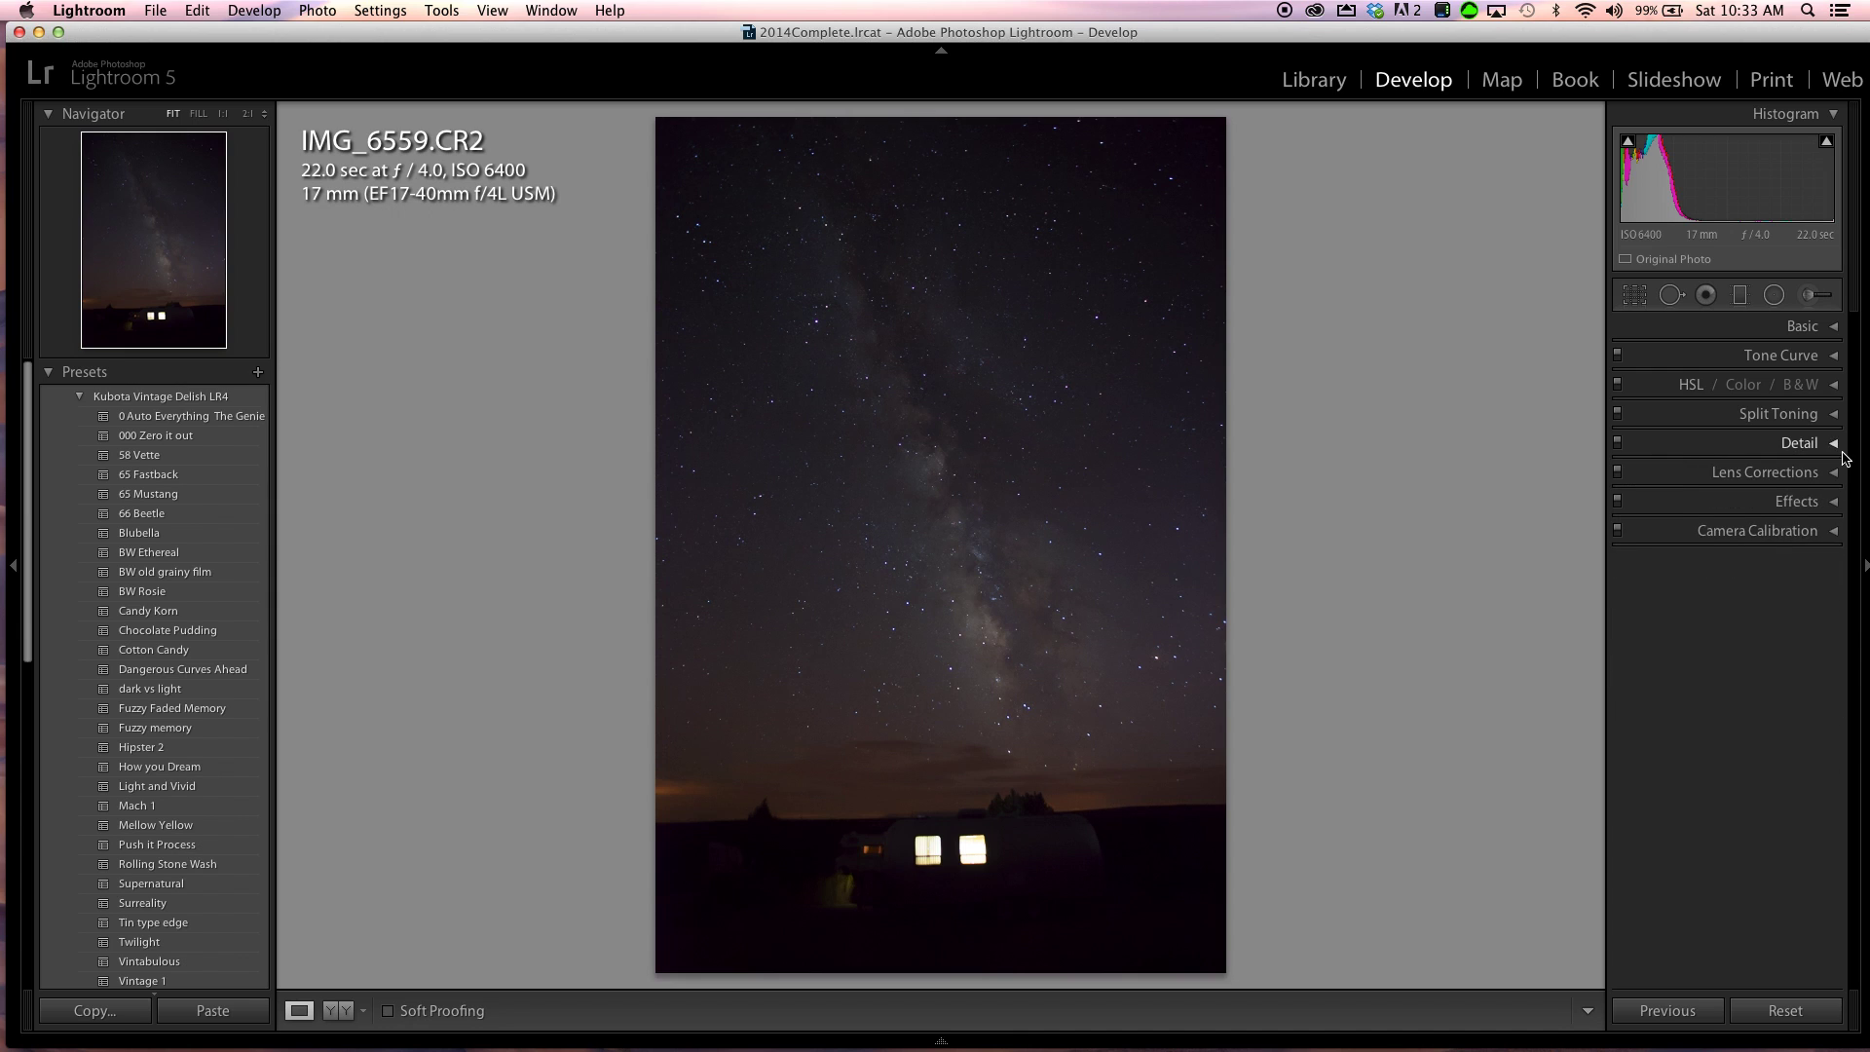
pyautogui.click(1834, 332)
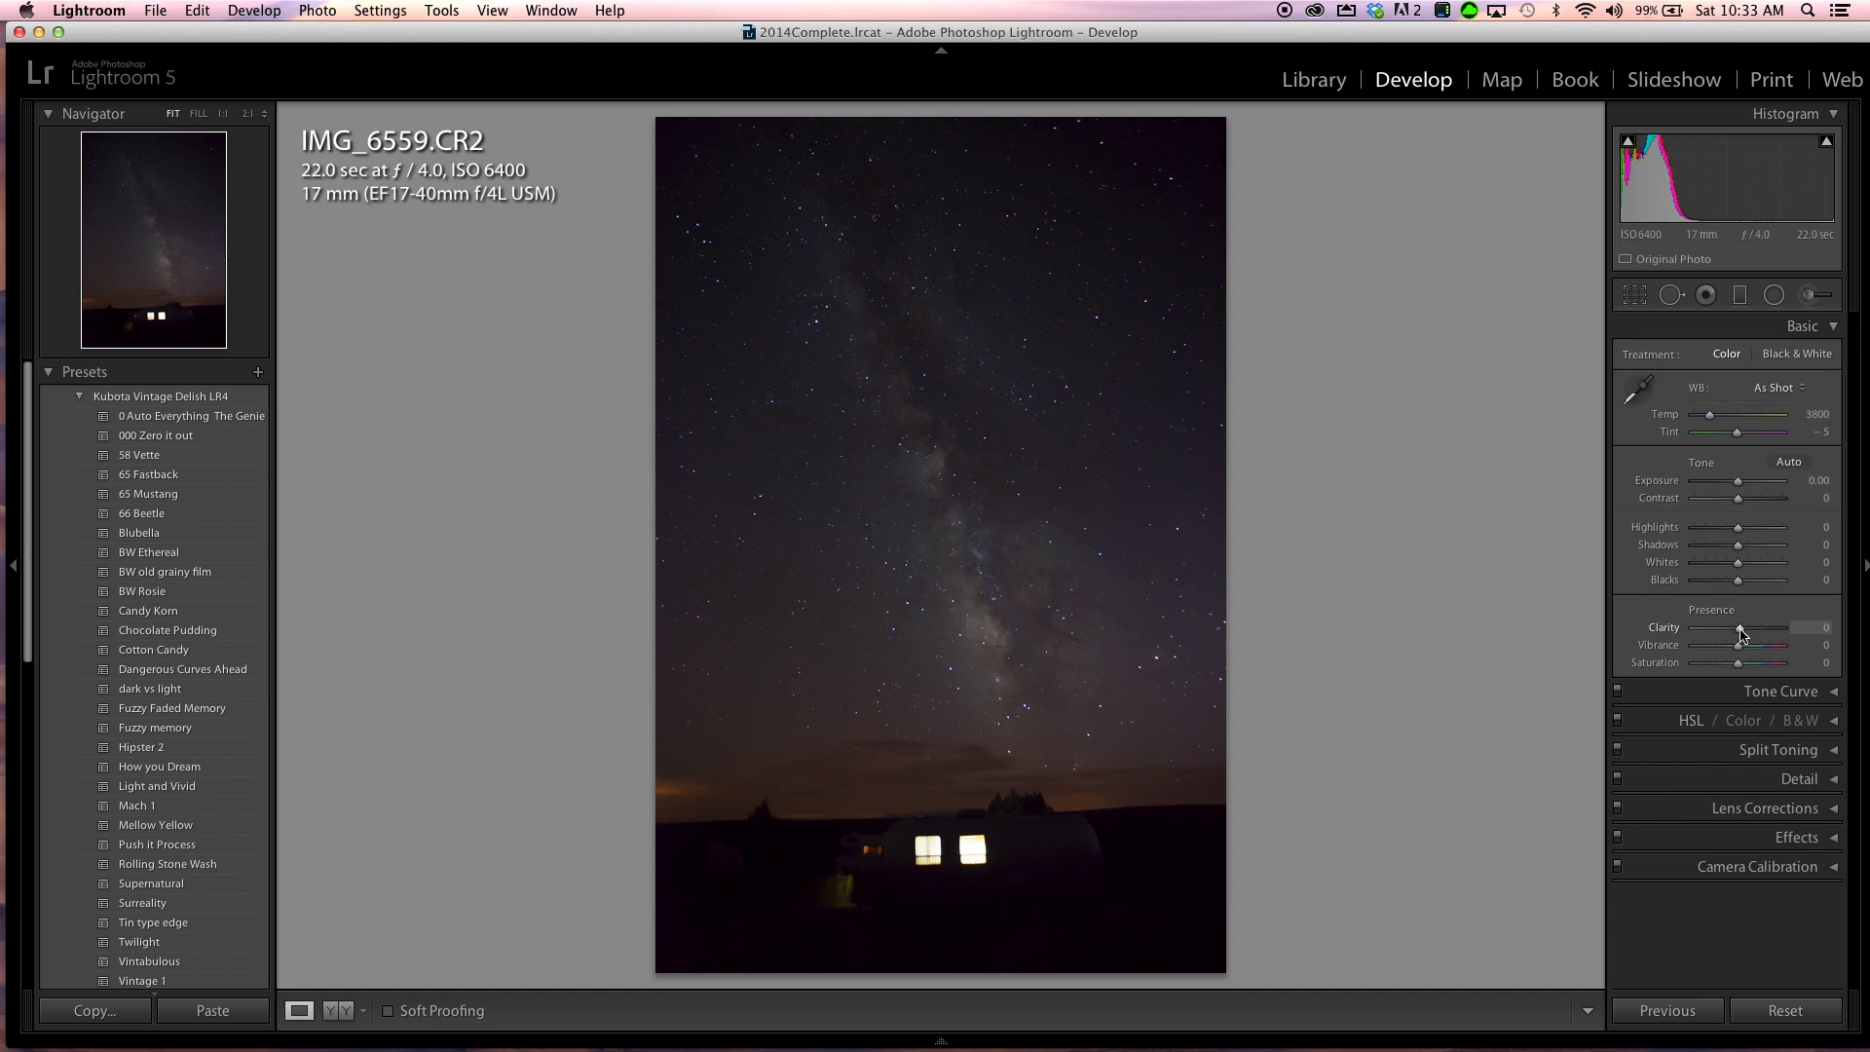
pyautogui.moveTo(1742, 634); pyautogui.dragTo(1802, 633)
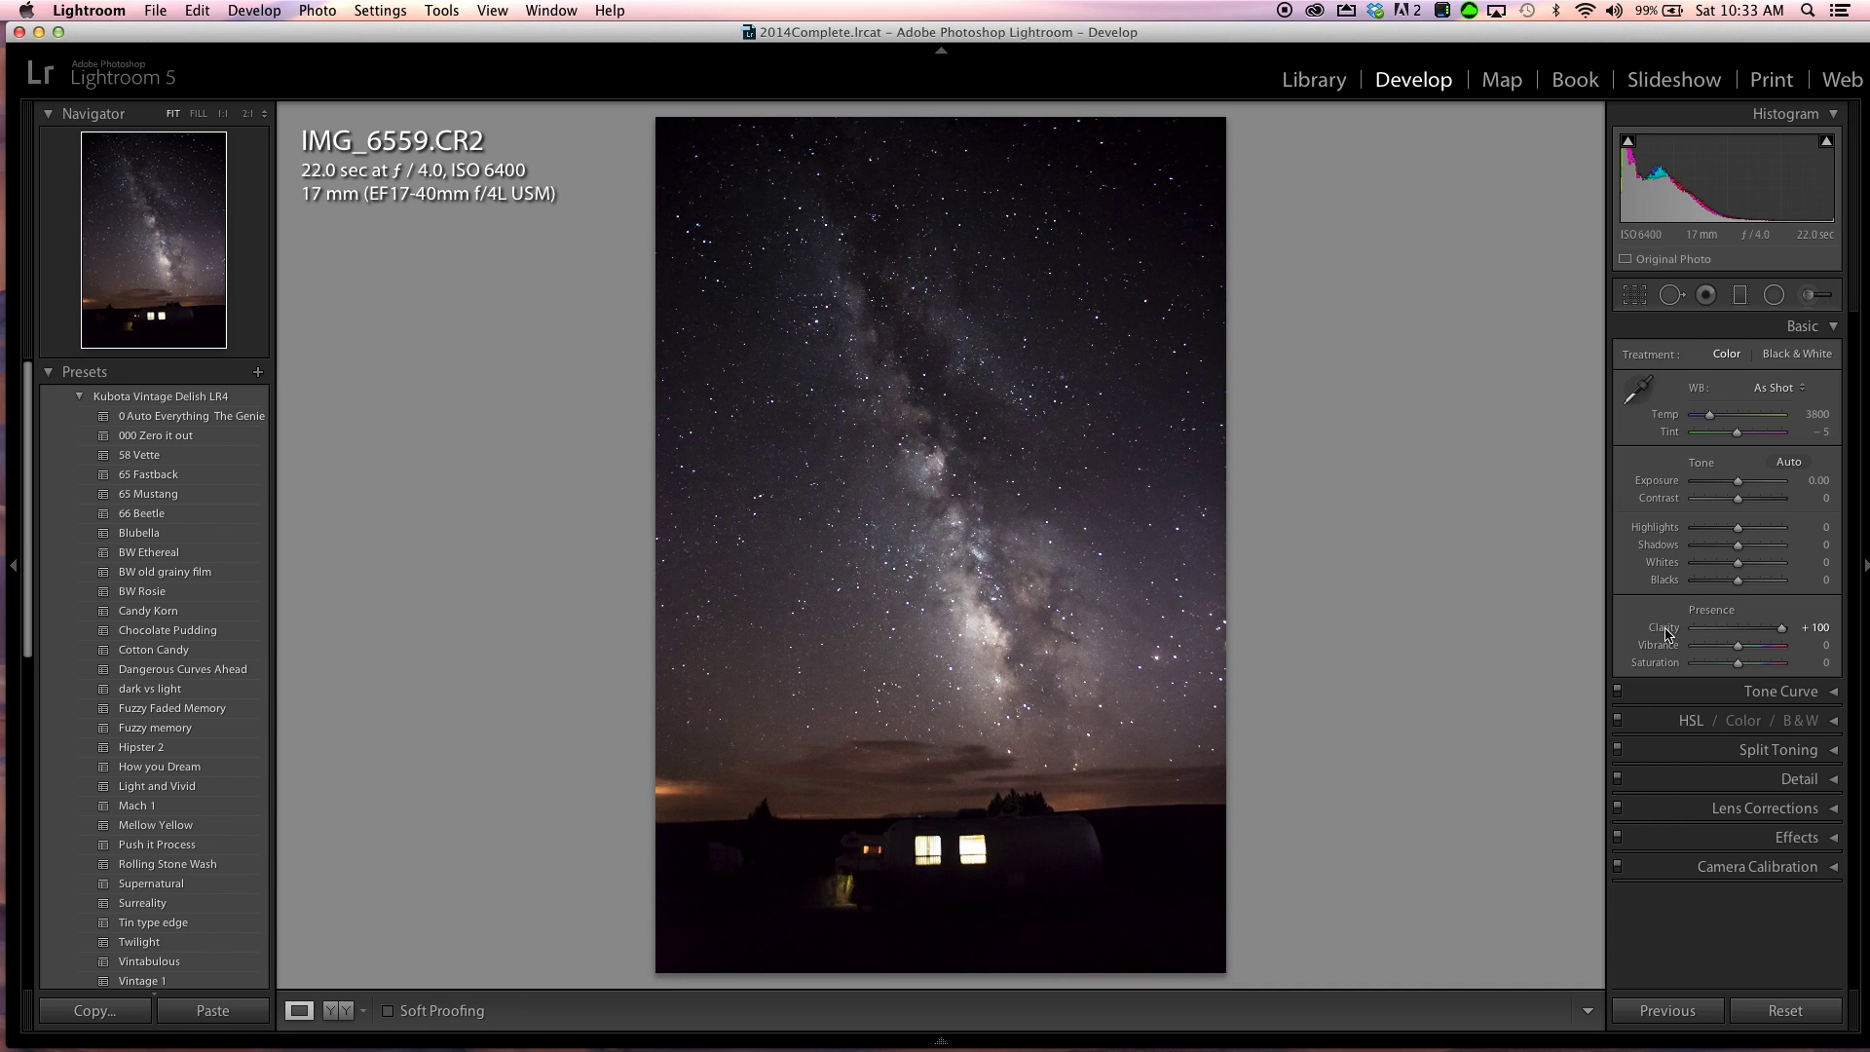
pyautogui.doubleClick(1666, 632)
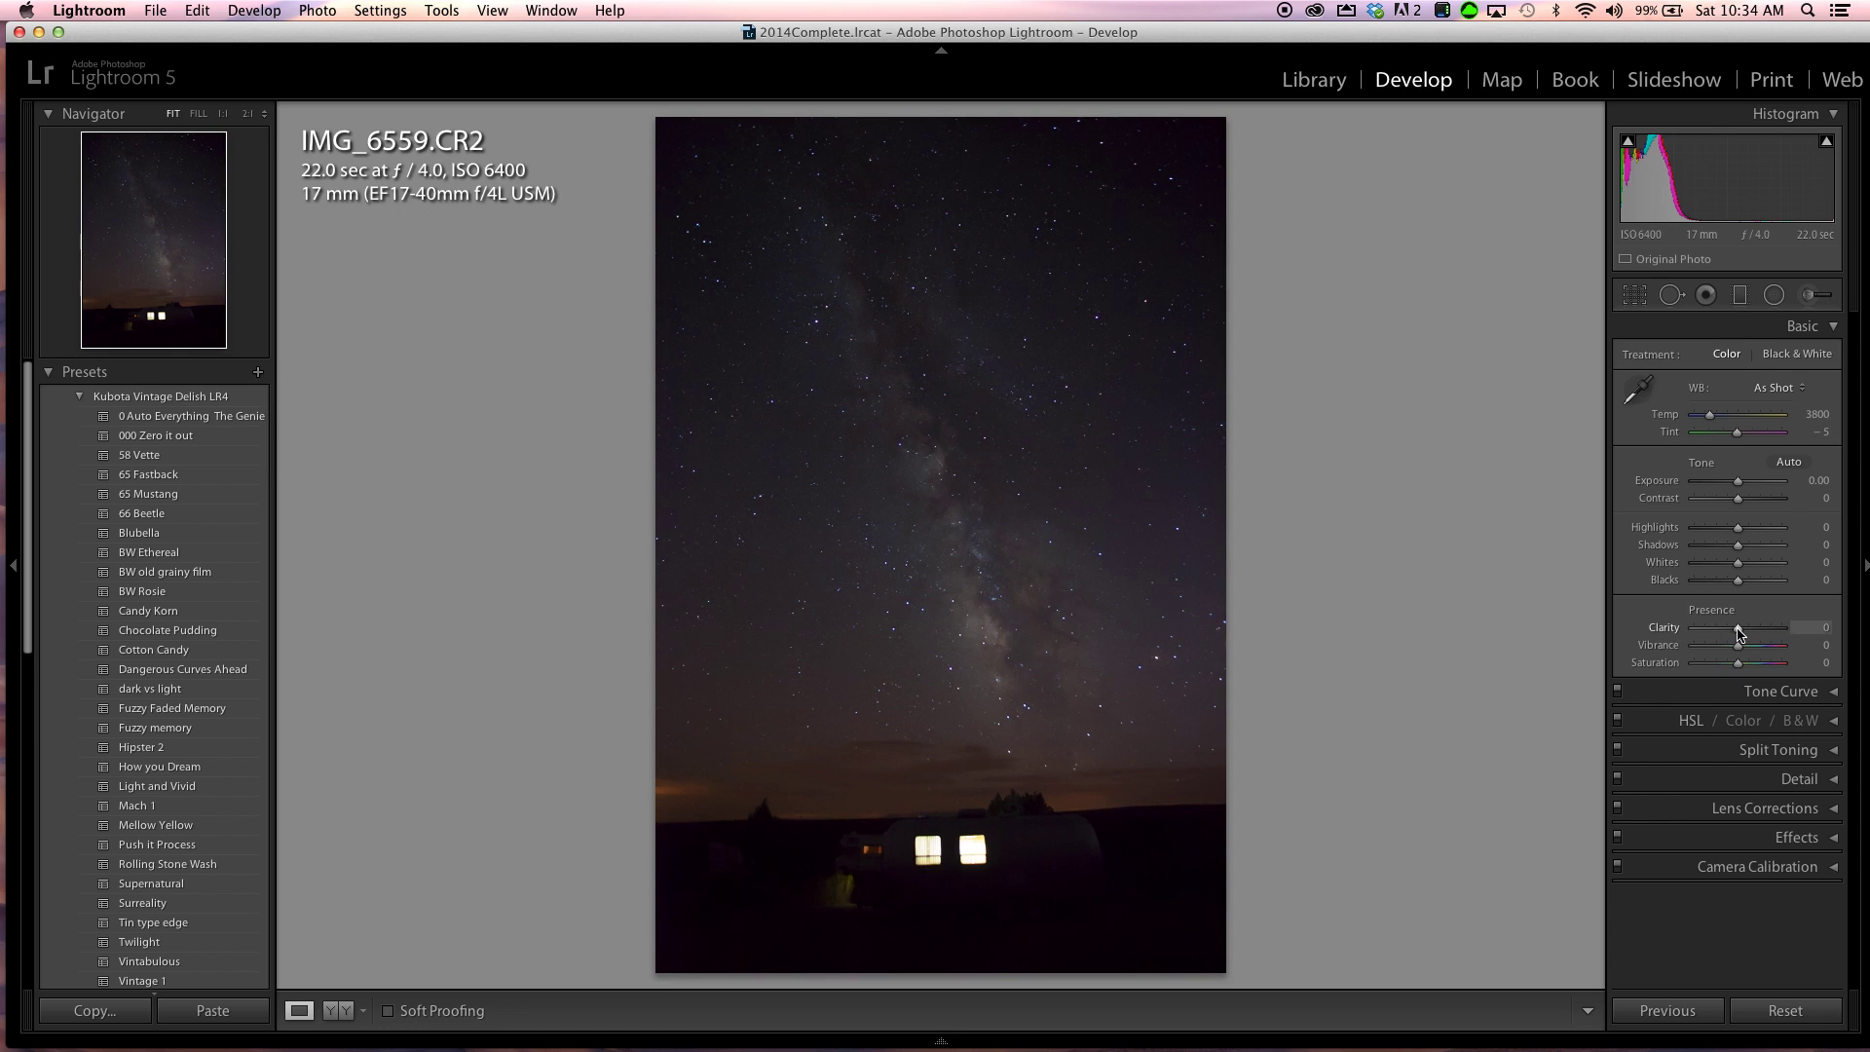
pyautogui.moveTo(1739, 629); pyautogui.dragTo(1821, 636)
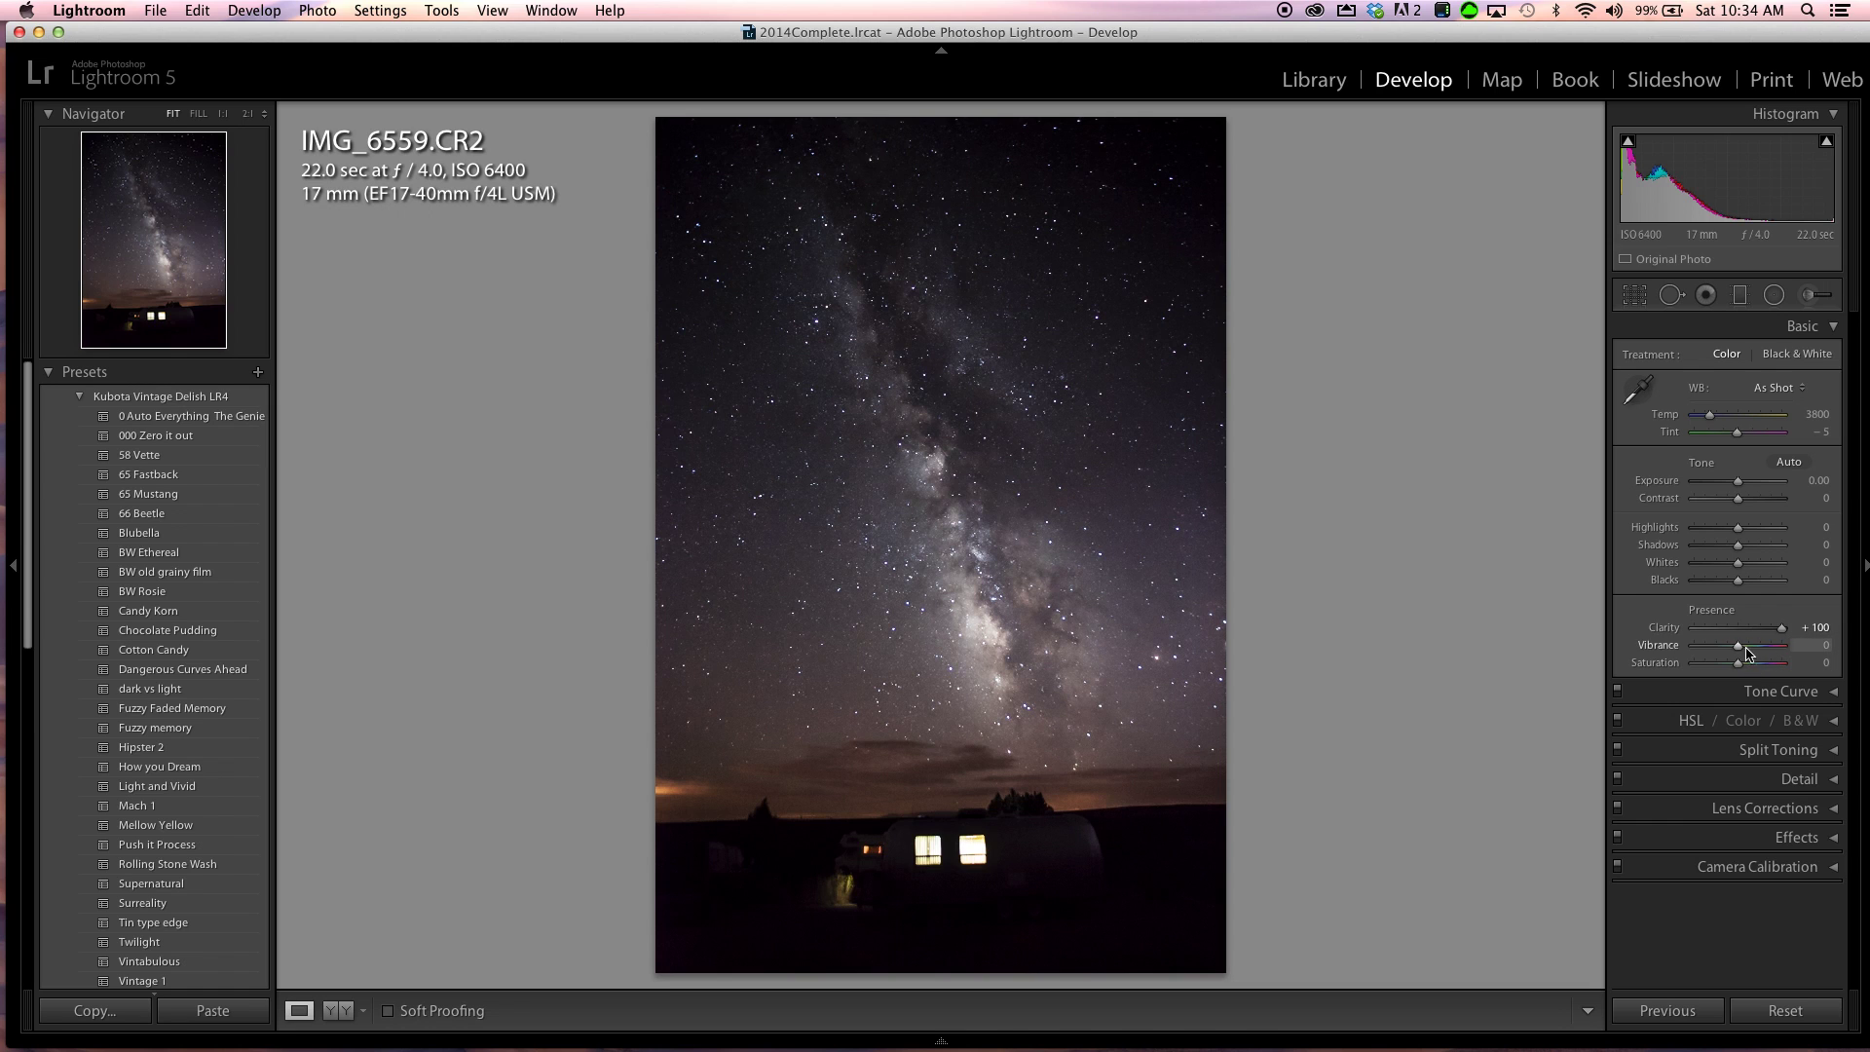
pyautogui.moveTo(1739, 647); pyautogui.dragTo(1752, 647)
pyautogui.moveTo(1738, 663); pyautogui.dragTo(1746, 668)
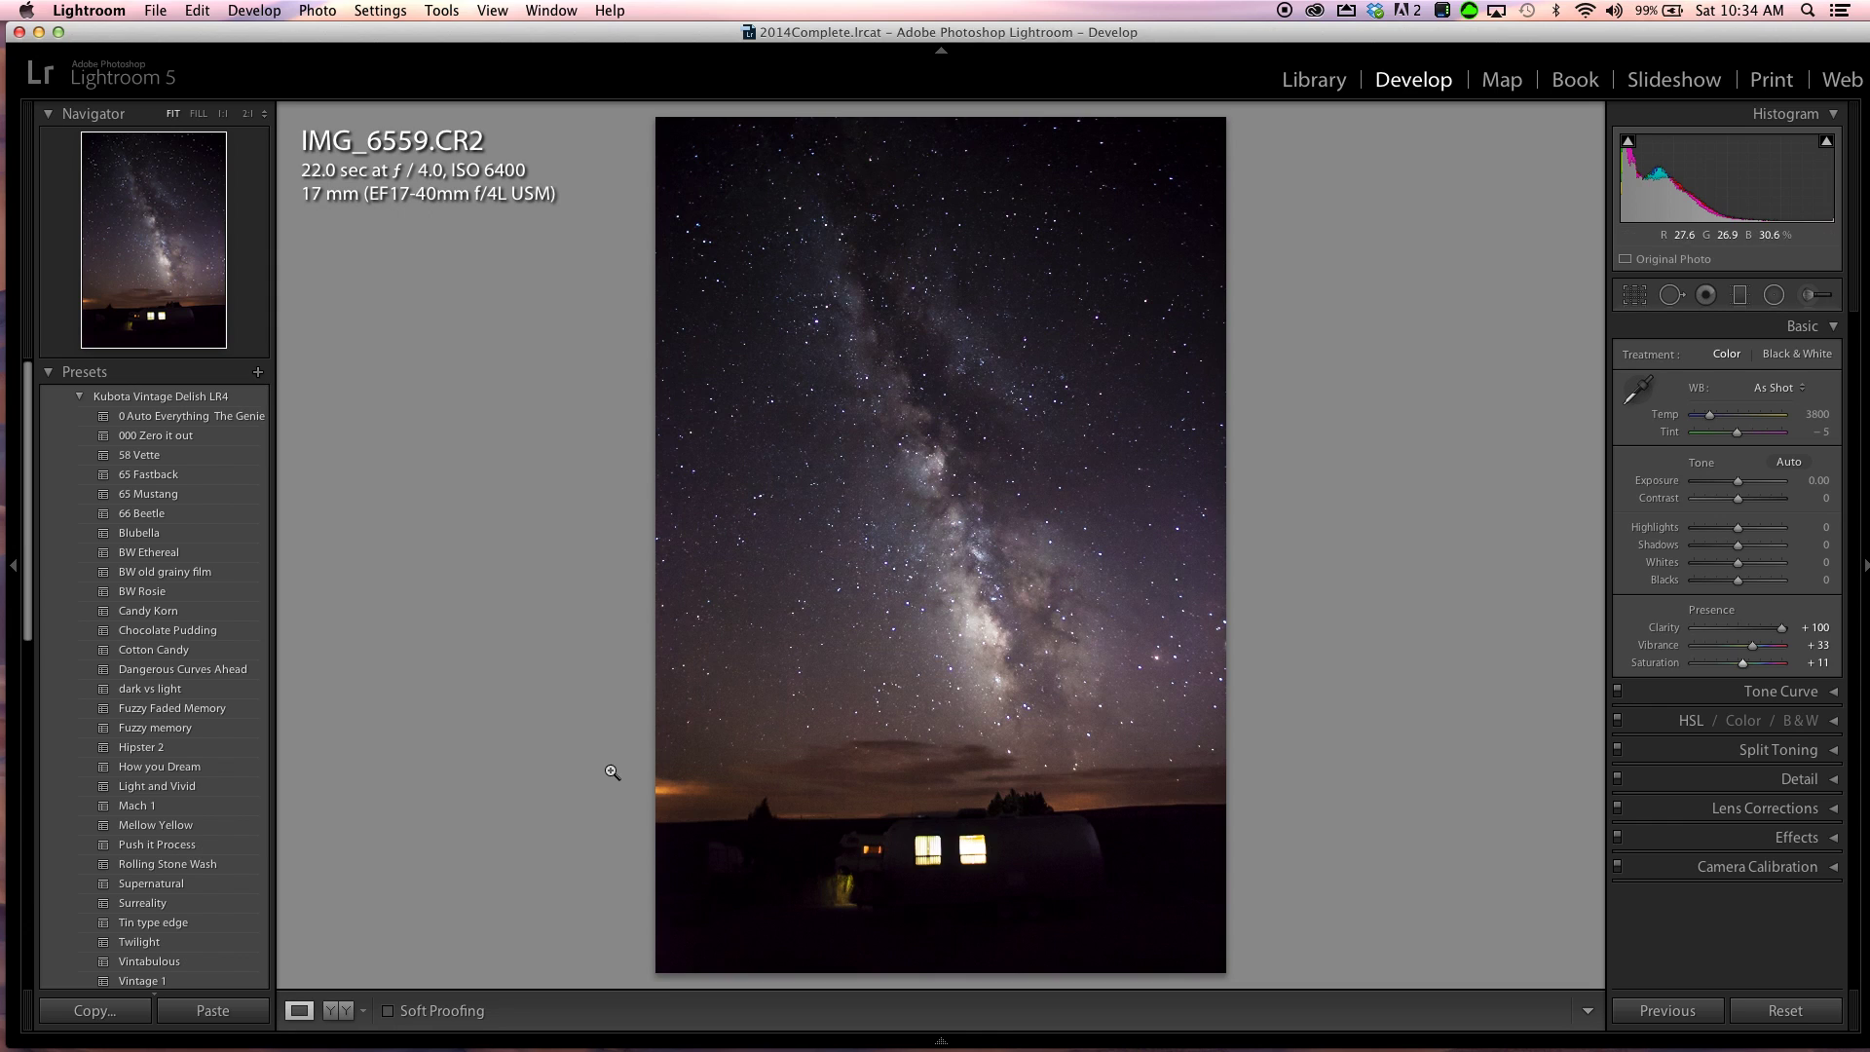
# Step: Compare Before/After views, testing a lower Clarity before restoring it to +100
pyautogui.click(333, 1013)
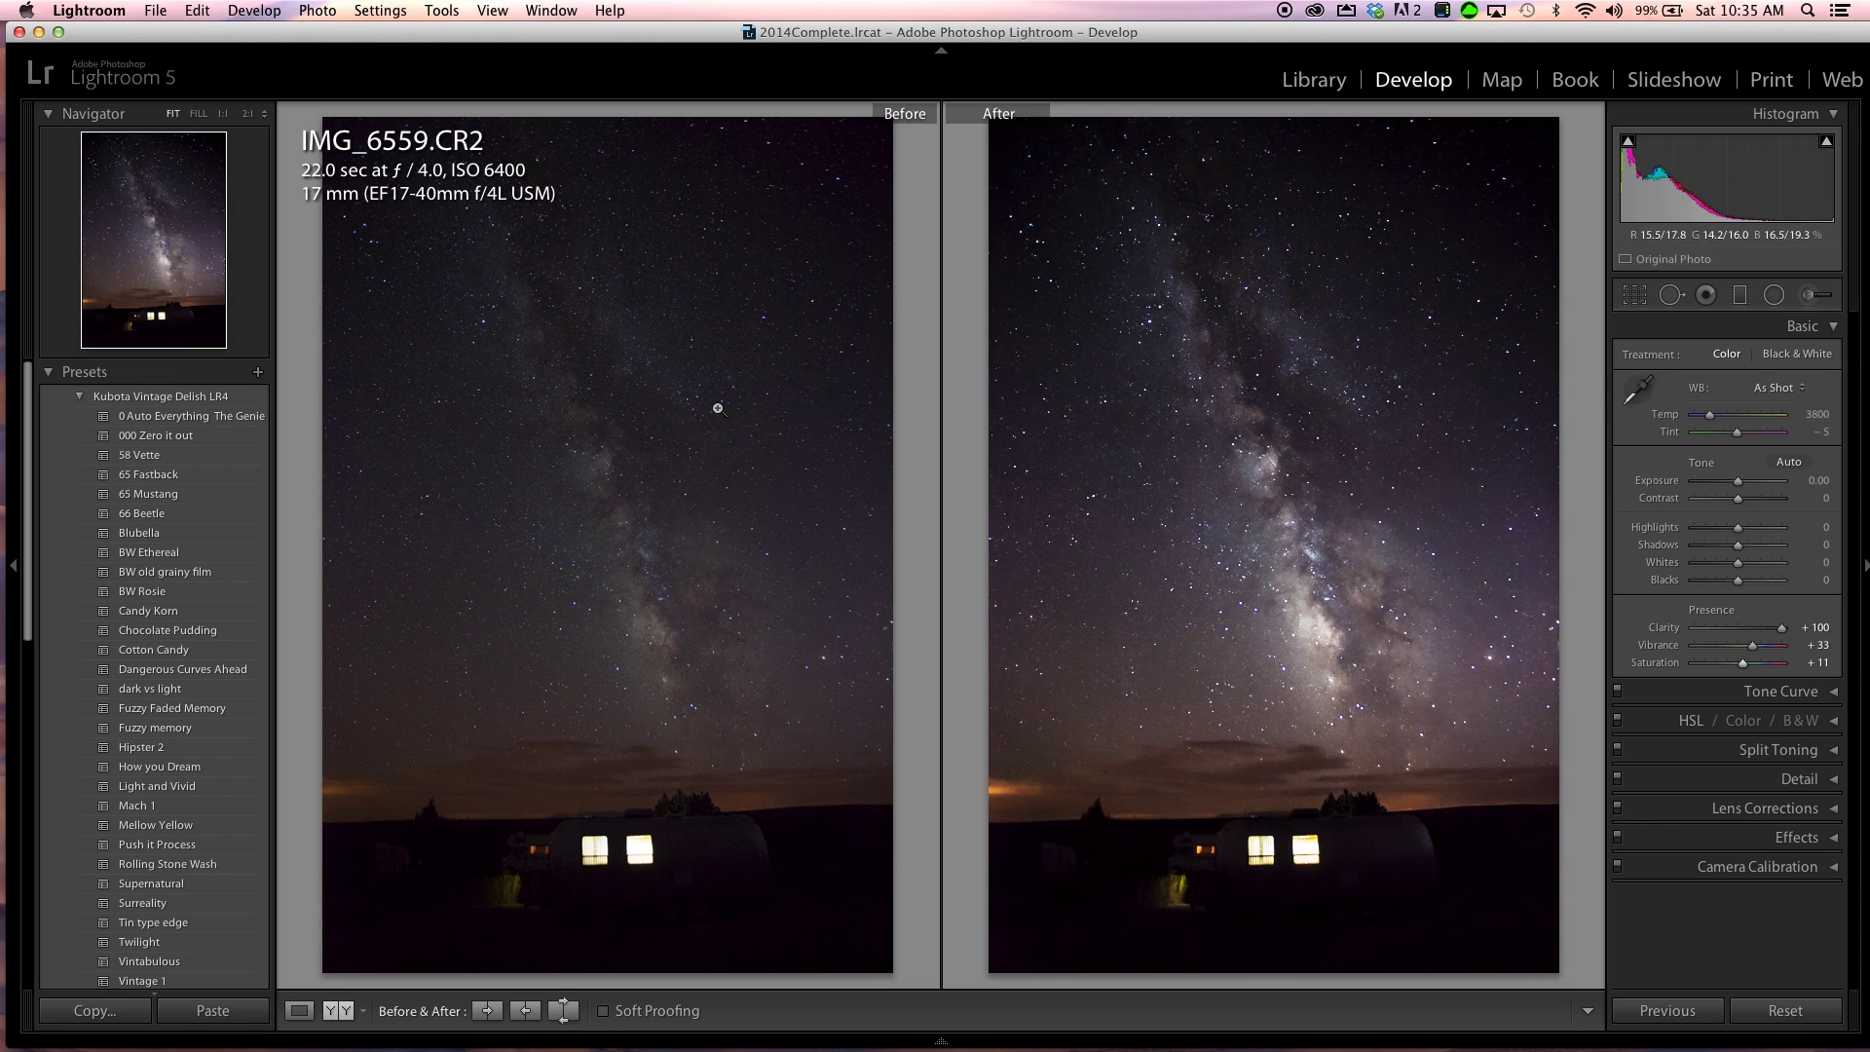
pyautogui.click(744, 392)
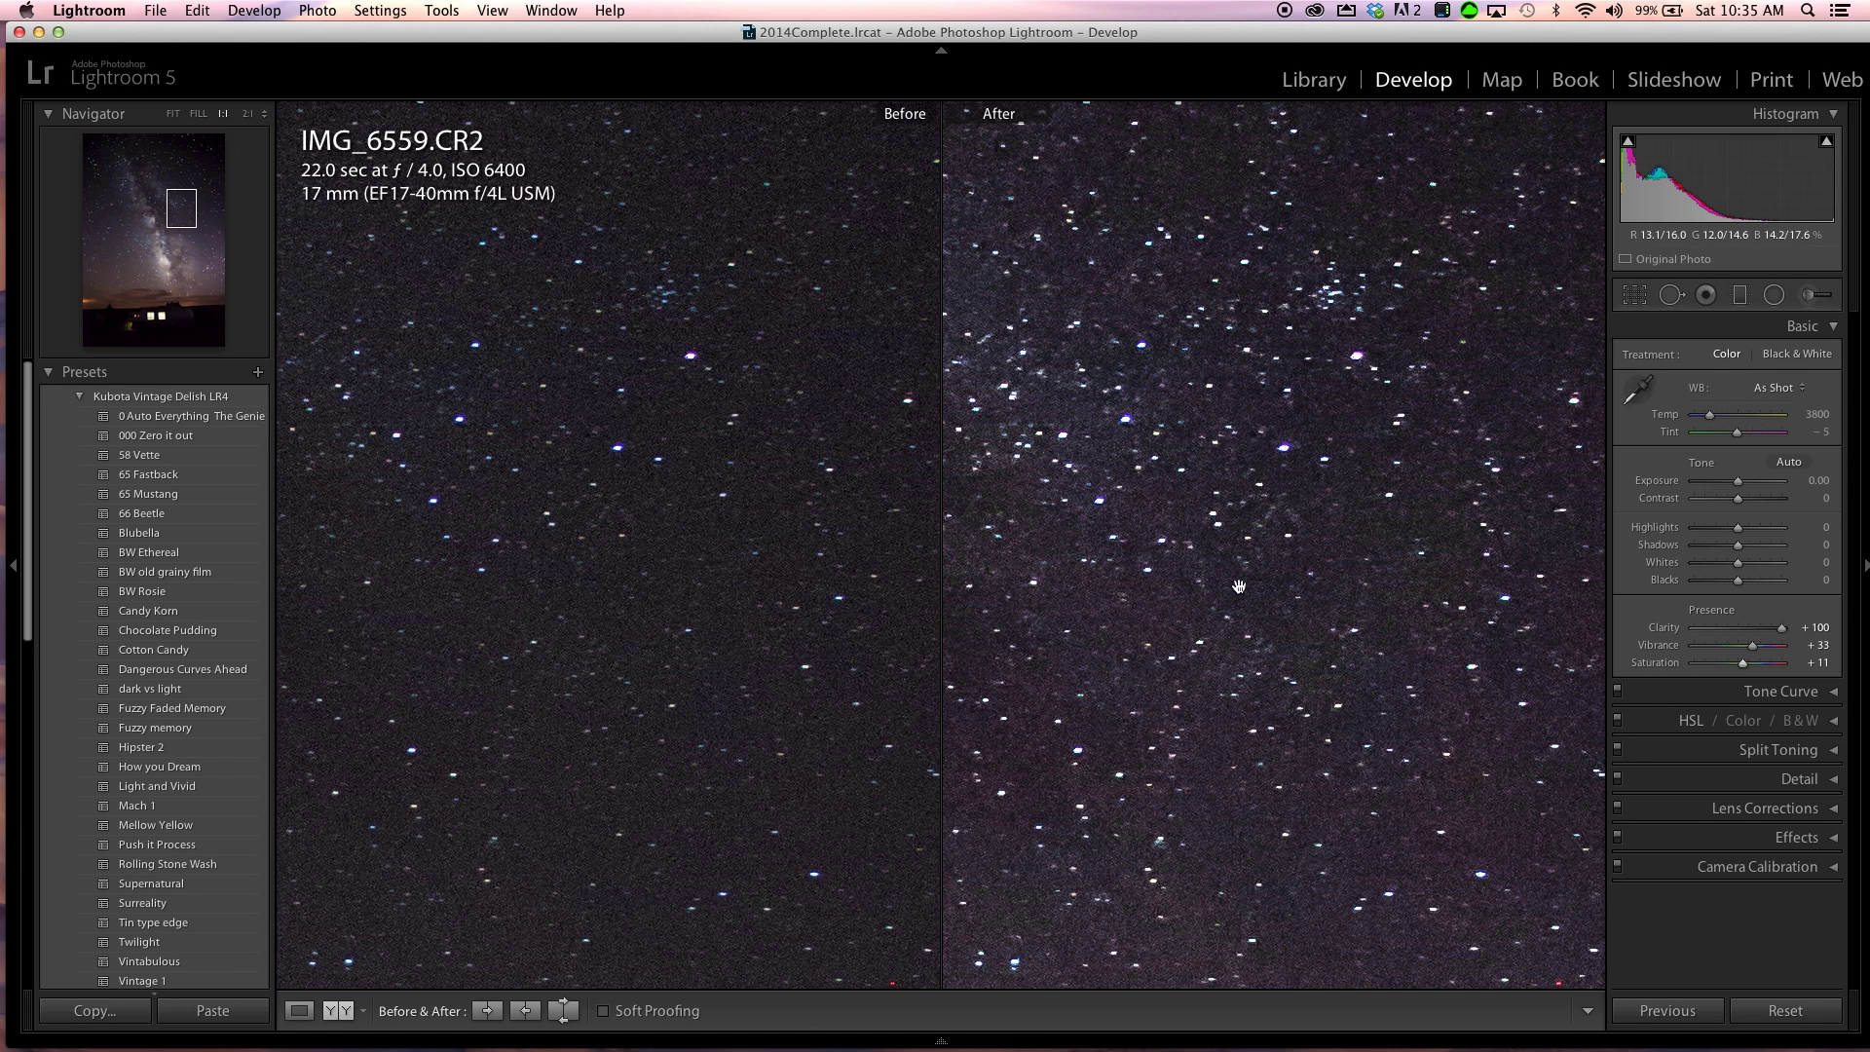
pyautogui.click(1310, 561)
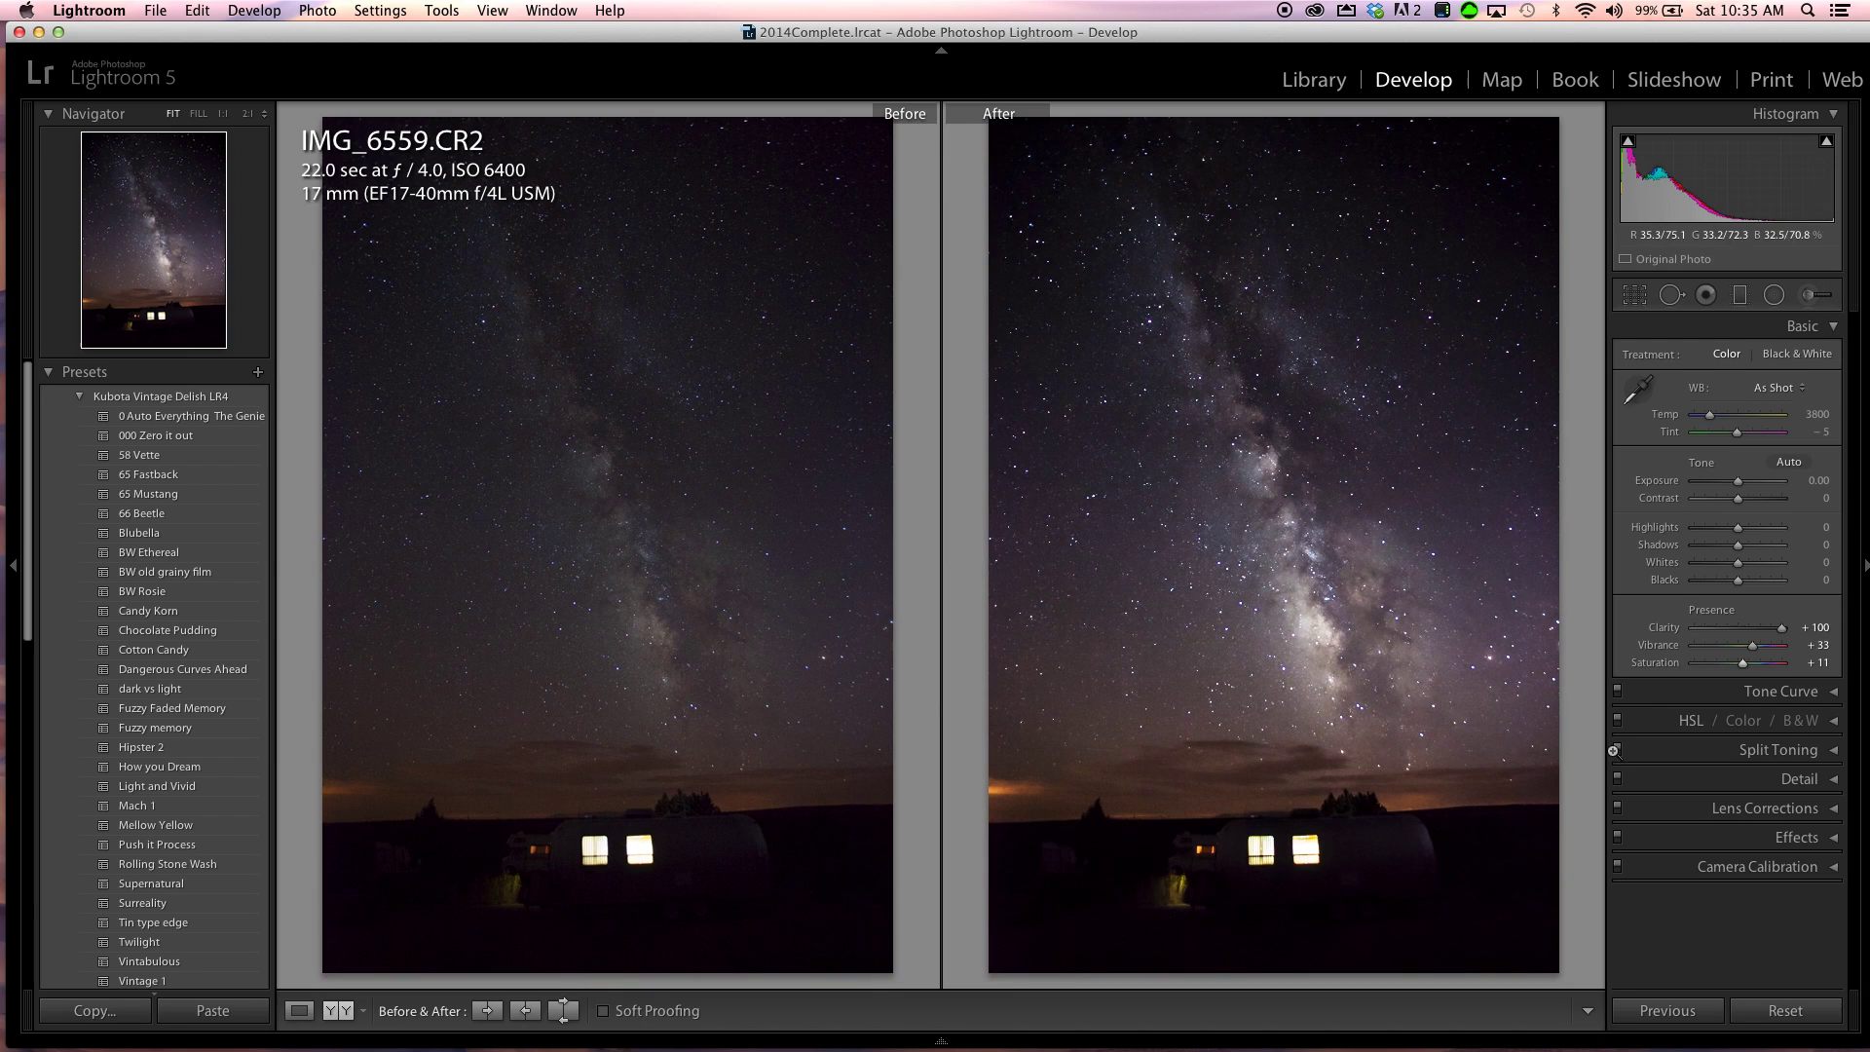
pyautogui.moveTo(1785, 633); pyautogui.dragTo(1761, 635)
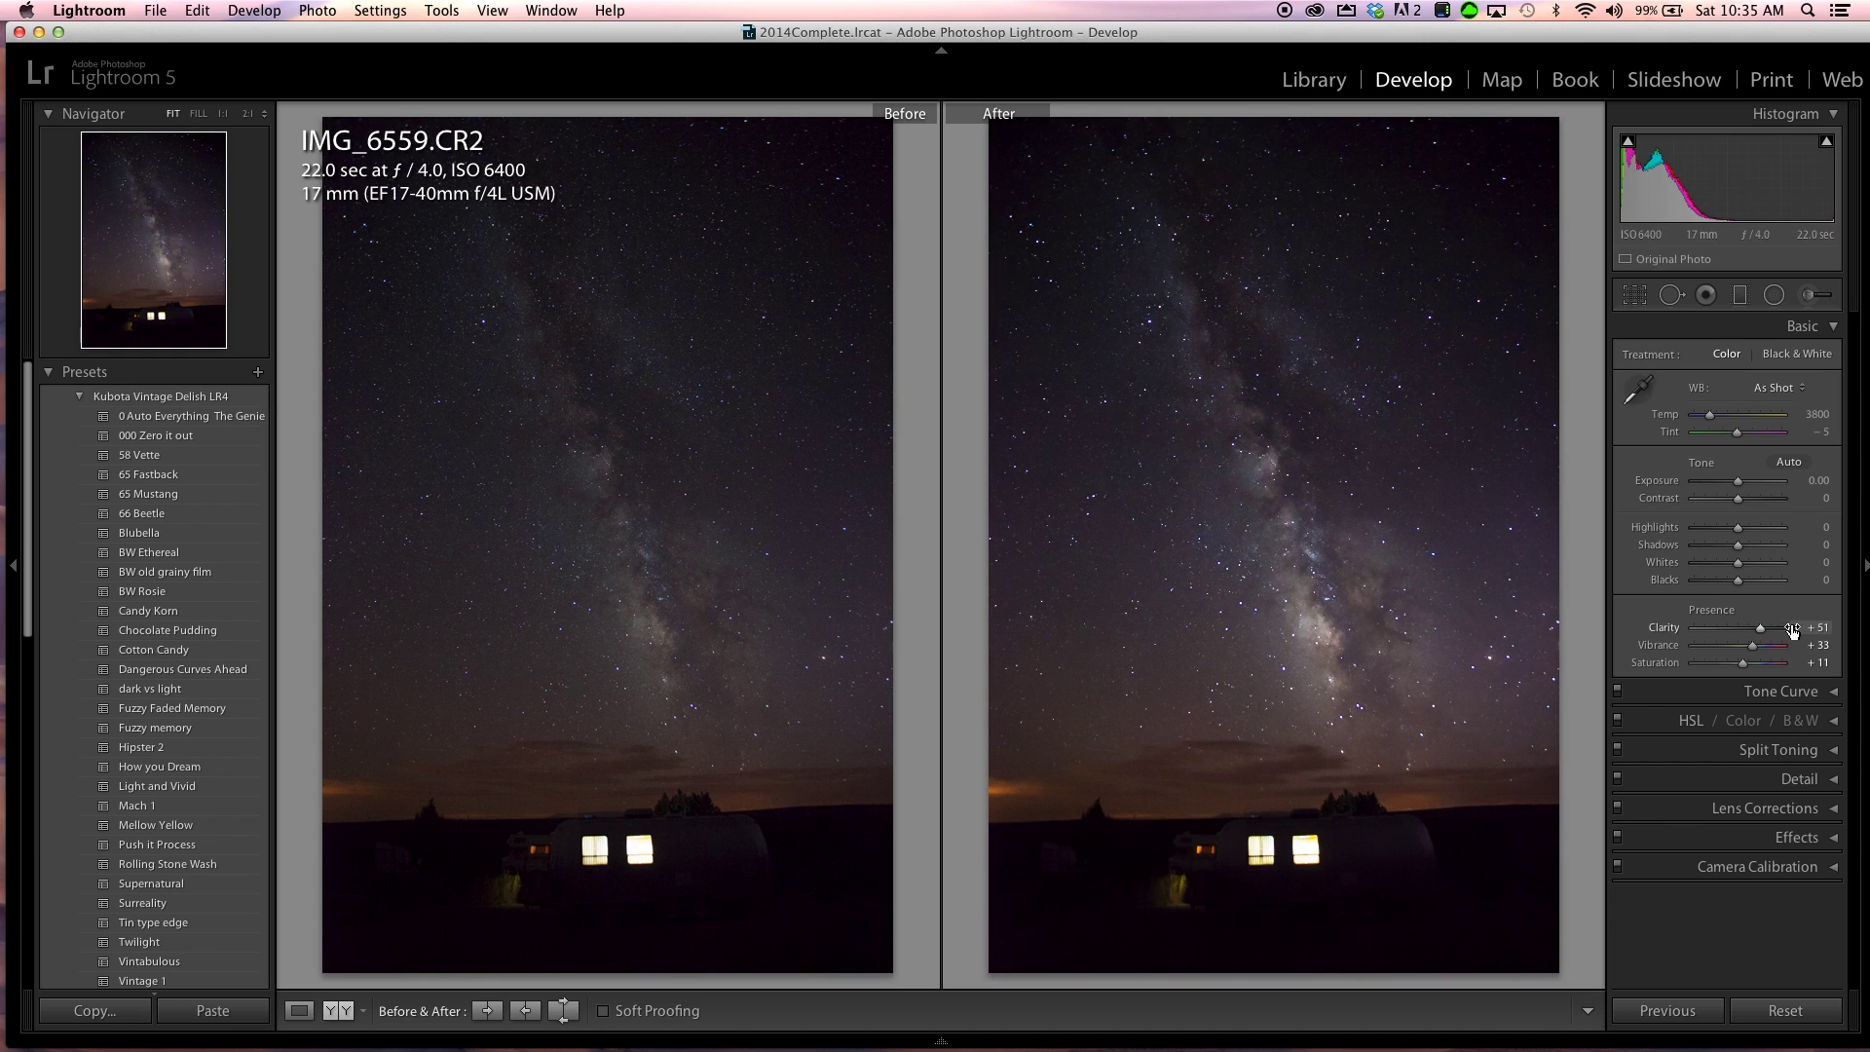
pyautogui.moveTo(1763, 634); pyautogui.dragTo(1795, 631)
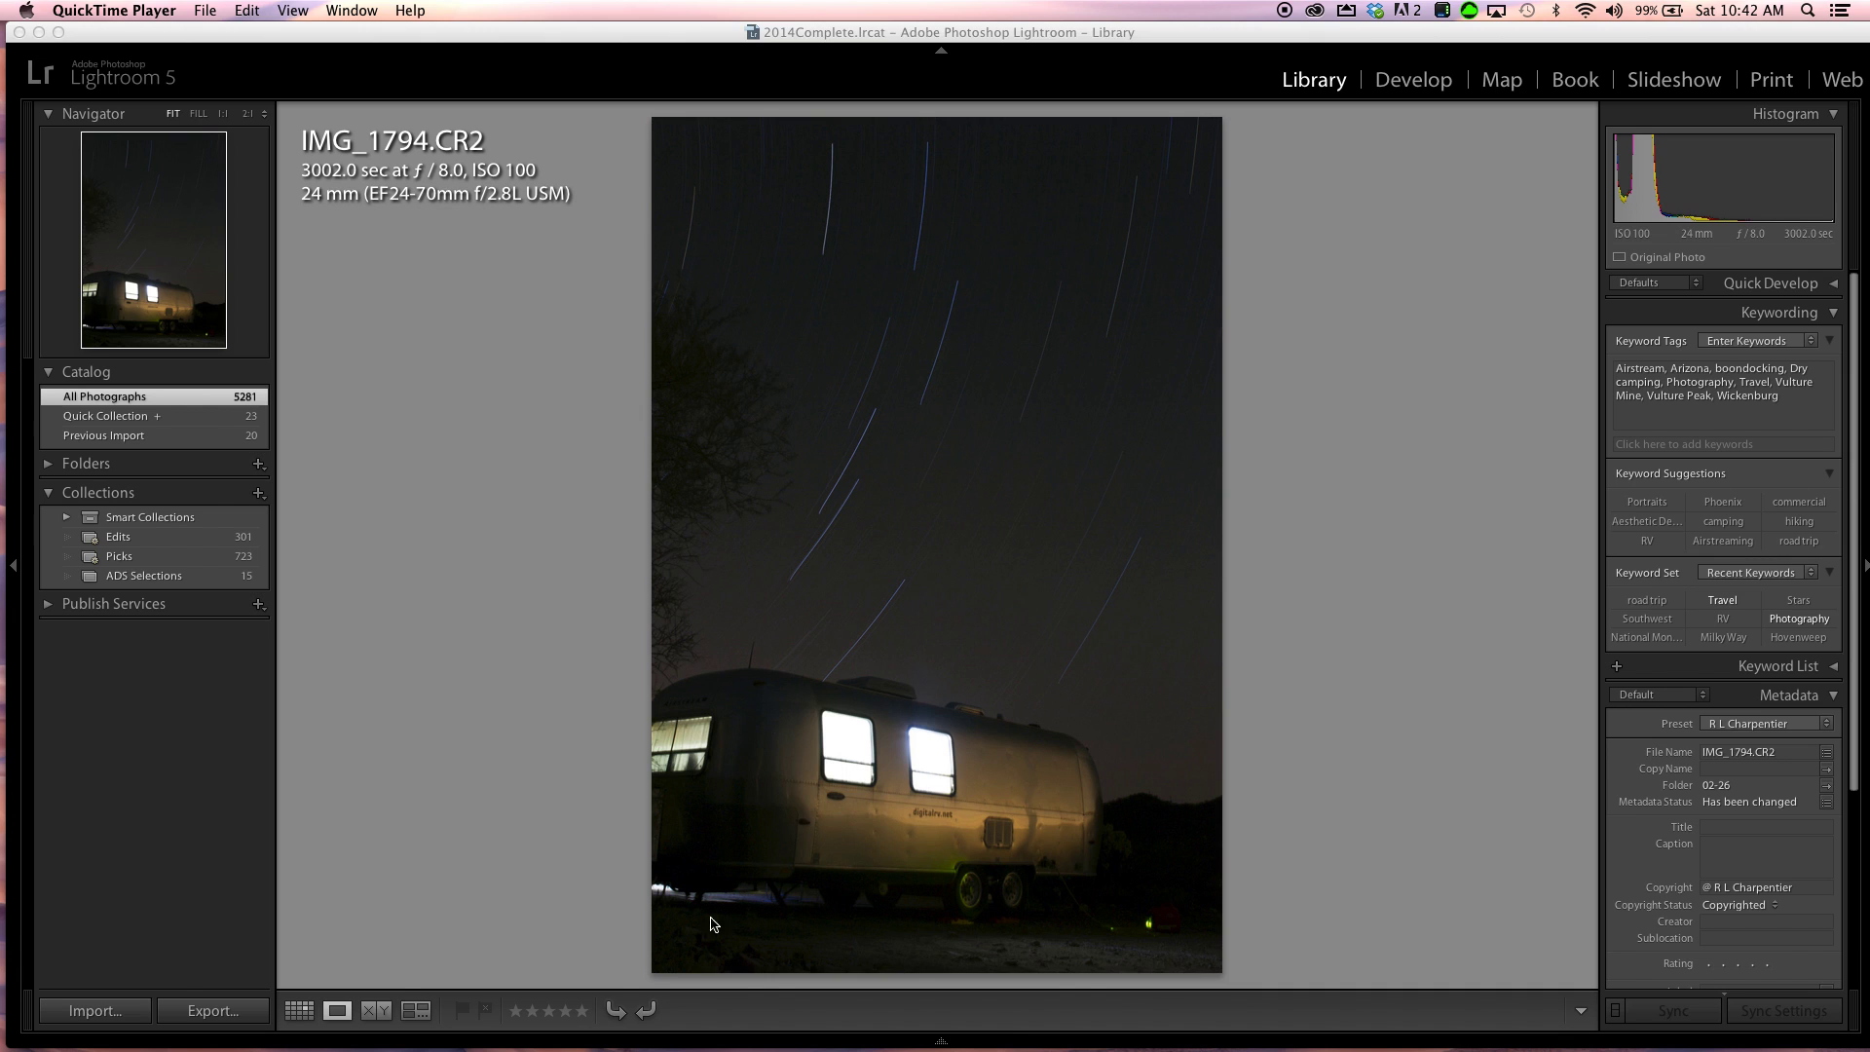
# Step: Open Calculator from Applications, enter 300060 to check the exposure length, then close it
pyautogui.click(1325, 1019)
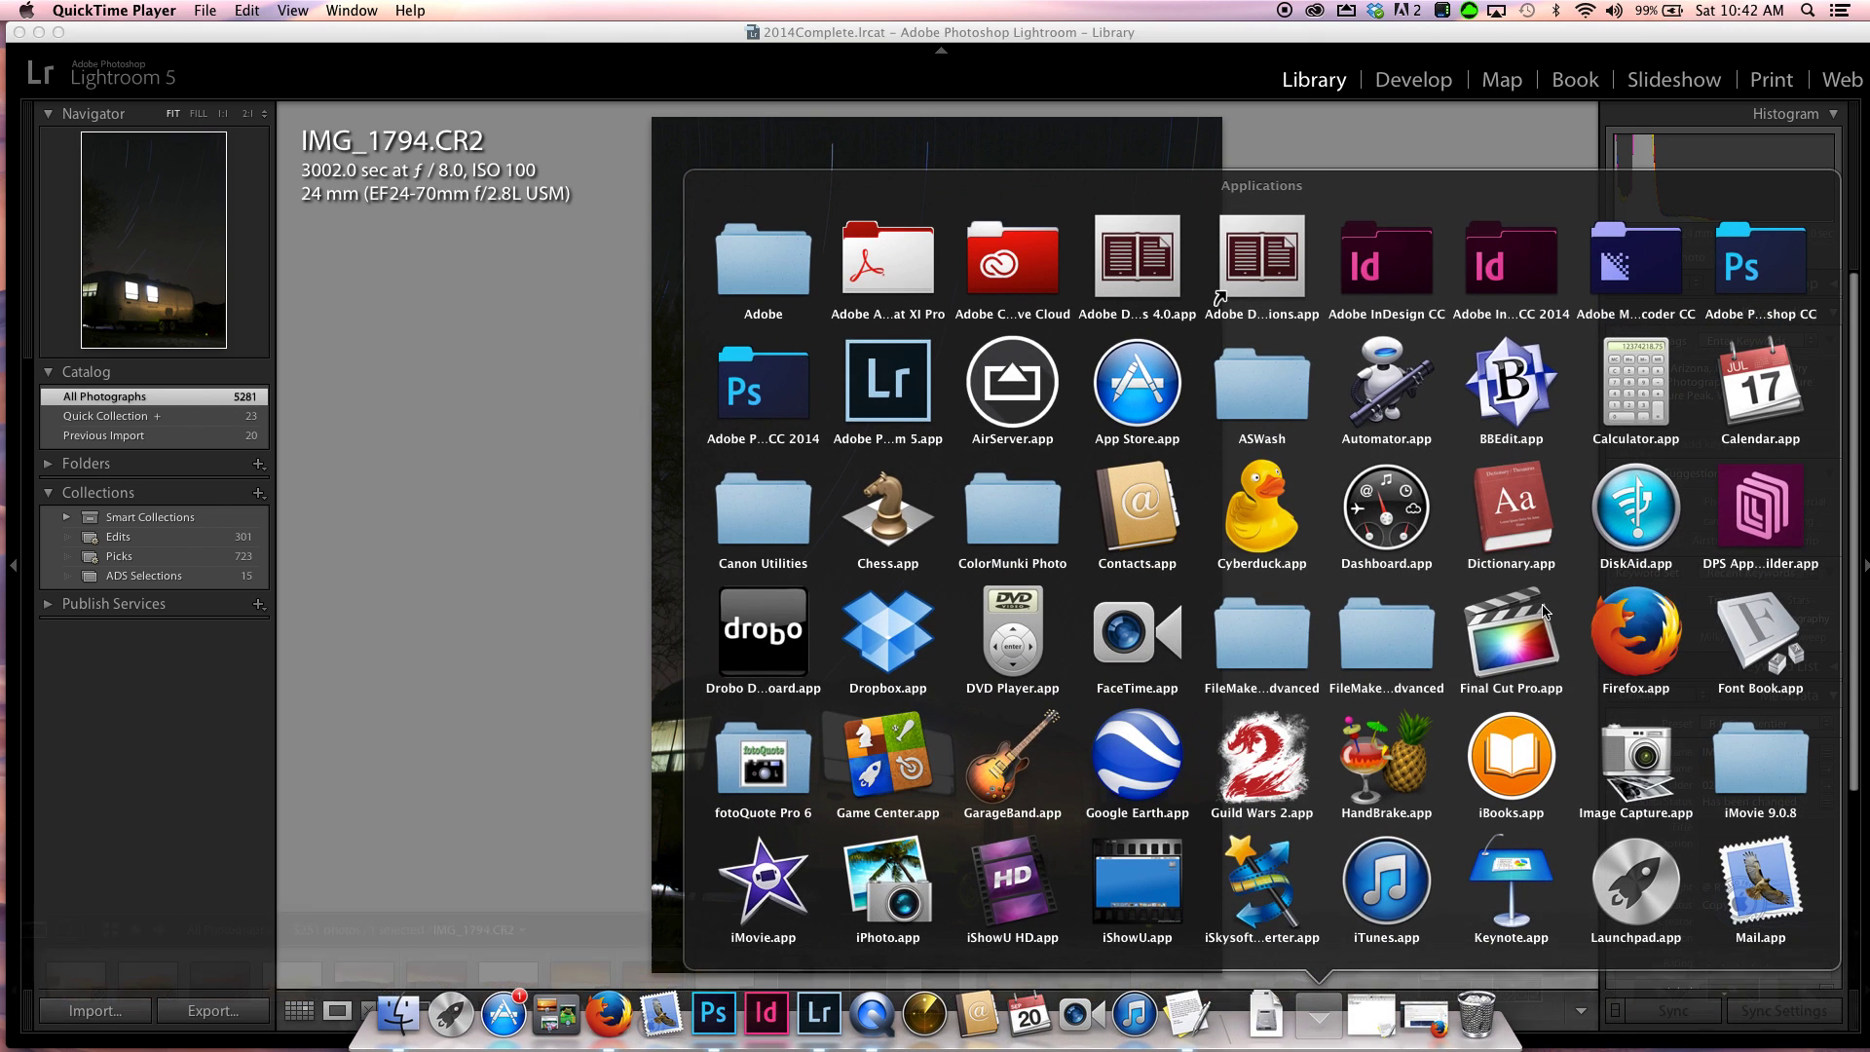
pyautogui.click(1646, 398)
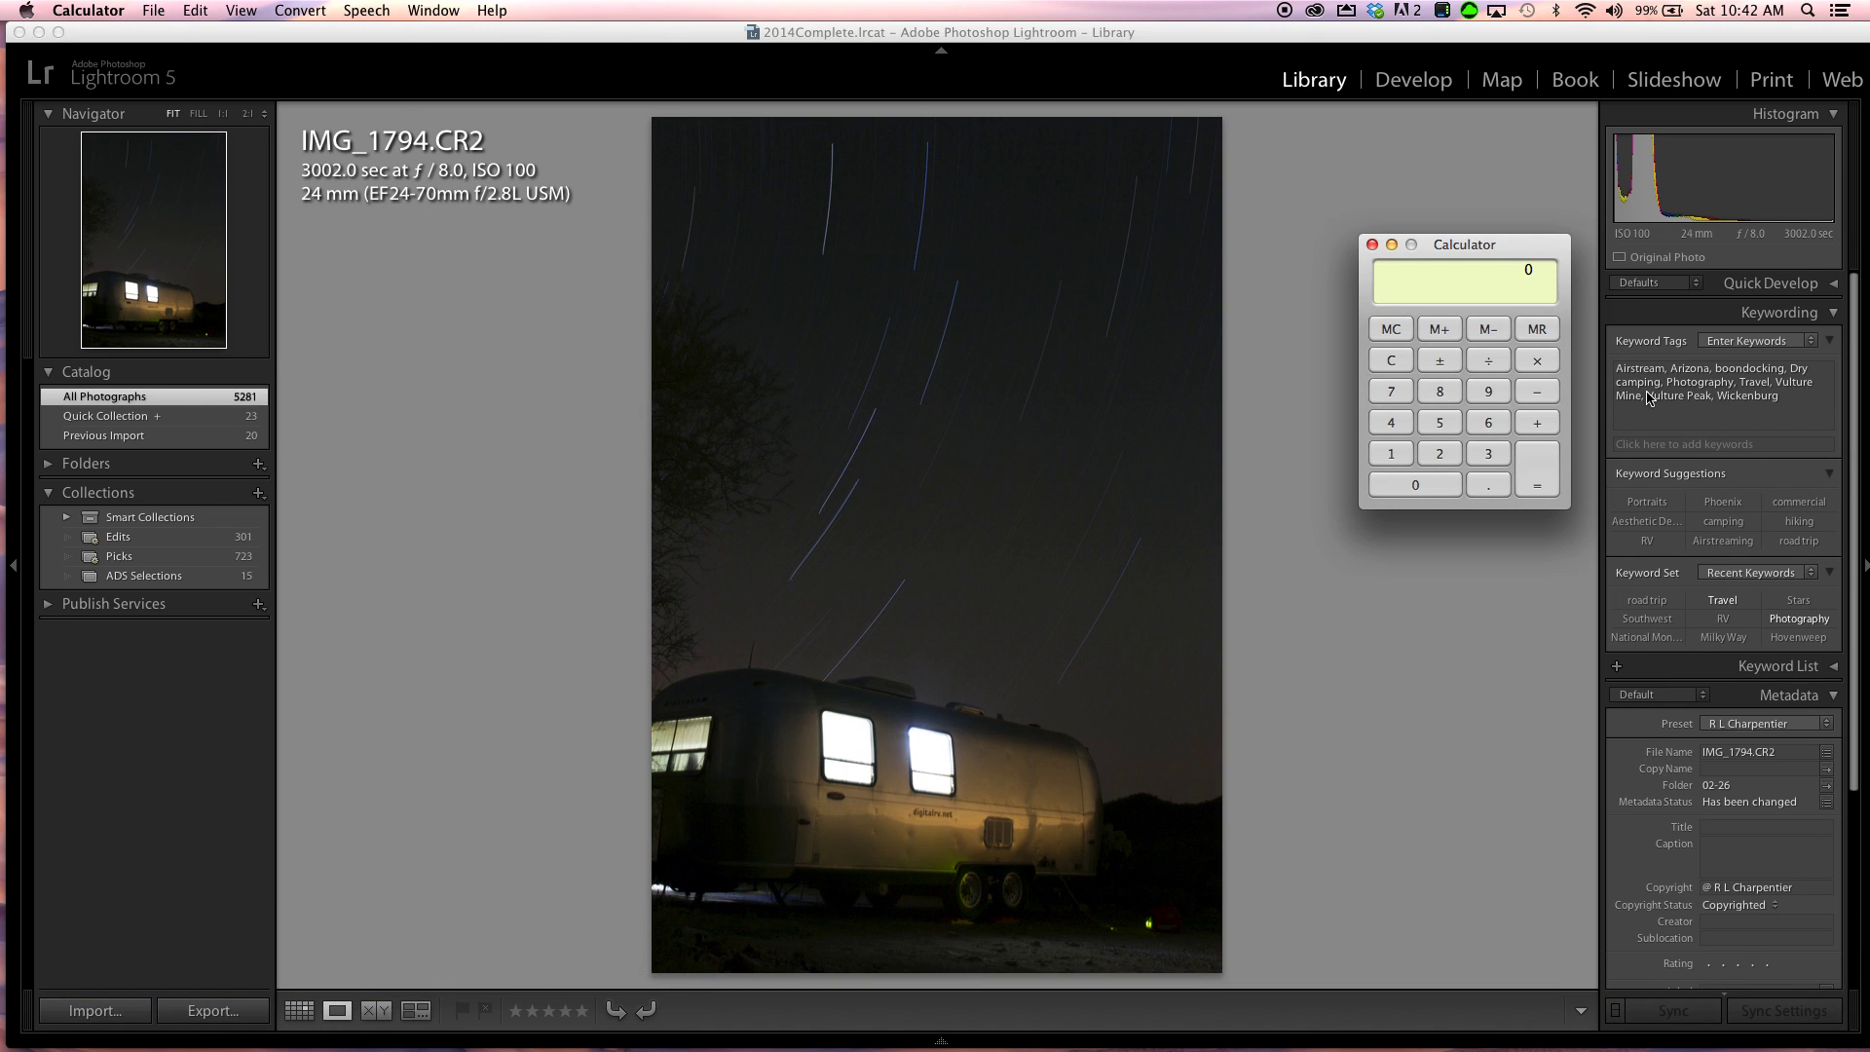
pyautogui.write('3000')
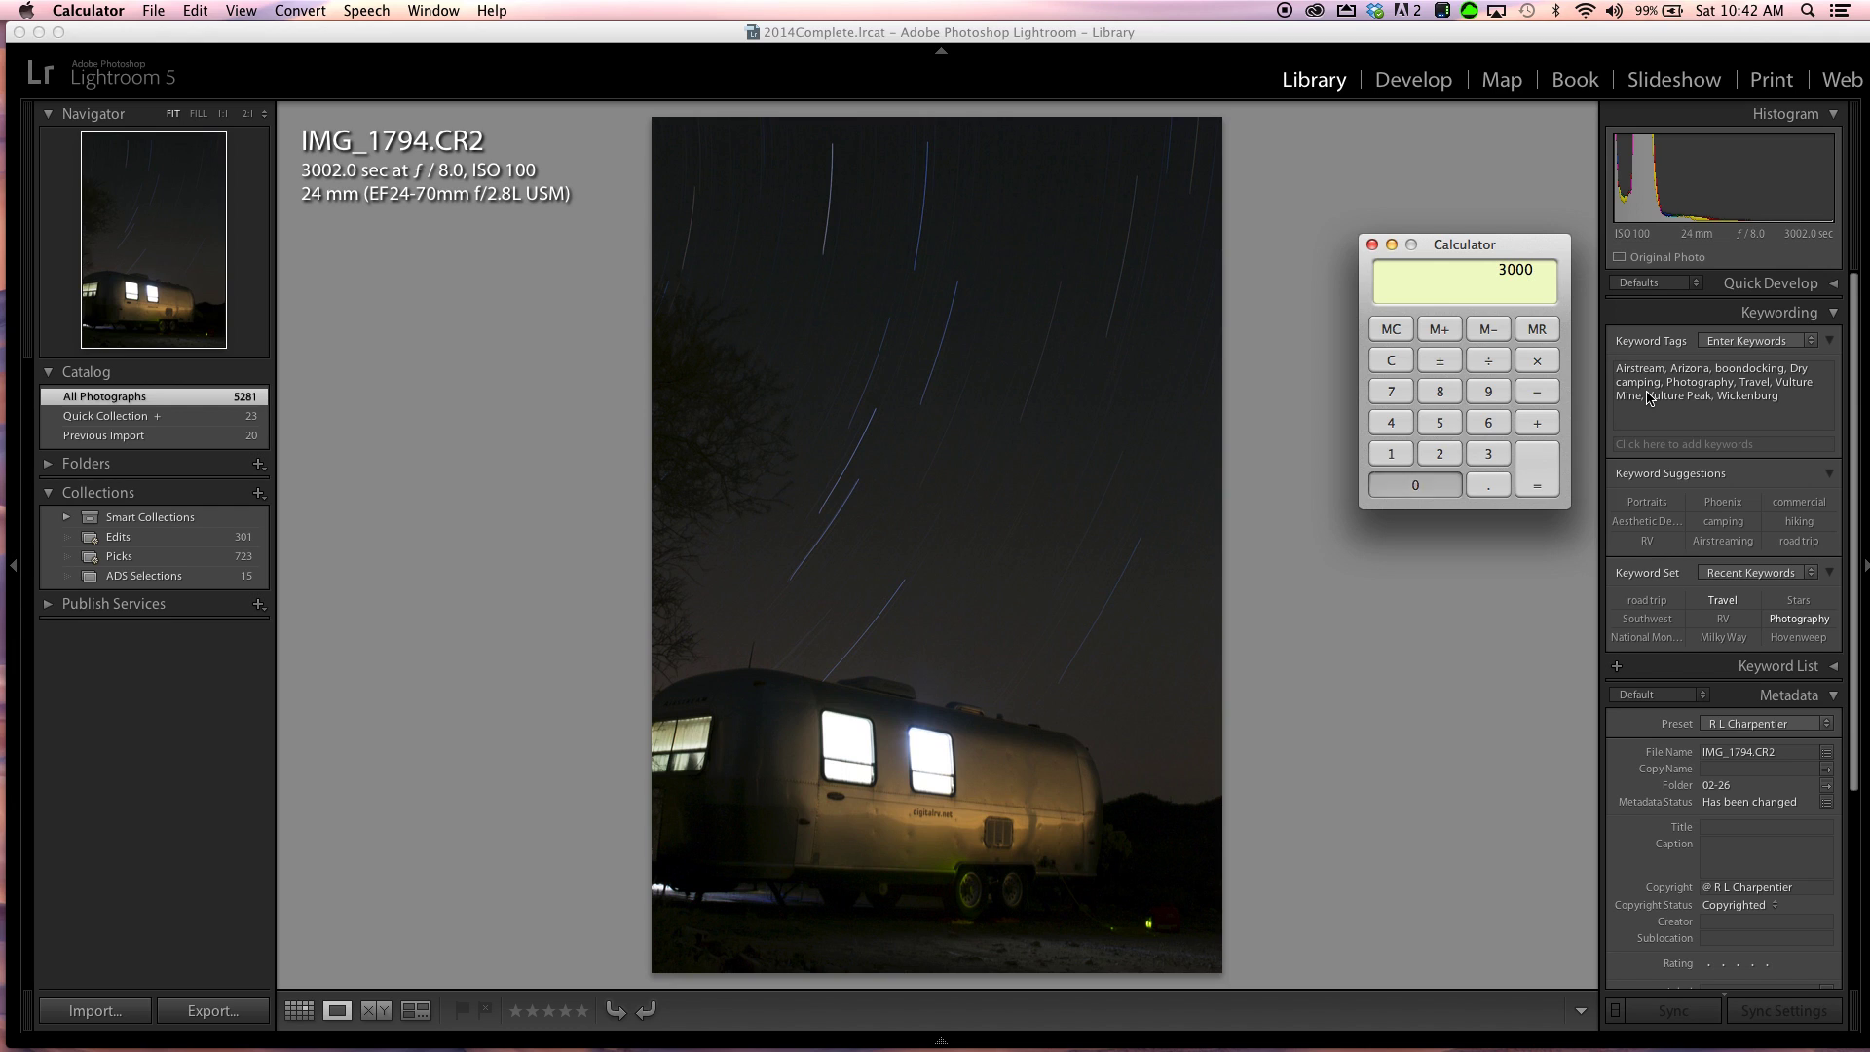
pyautogui.write('60')
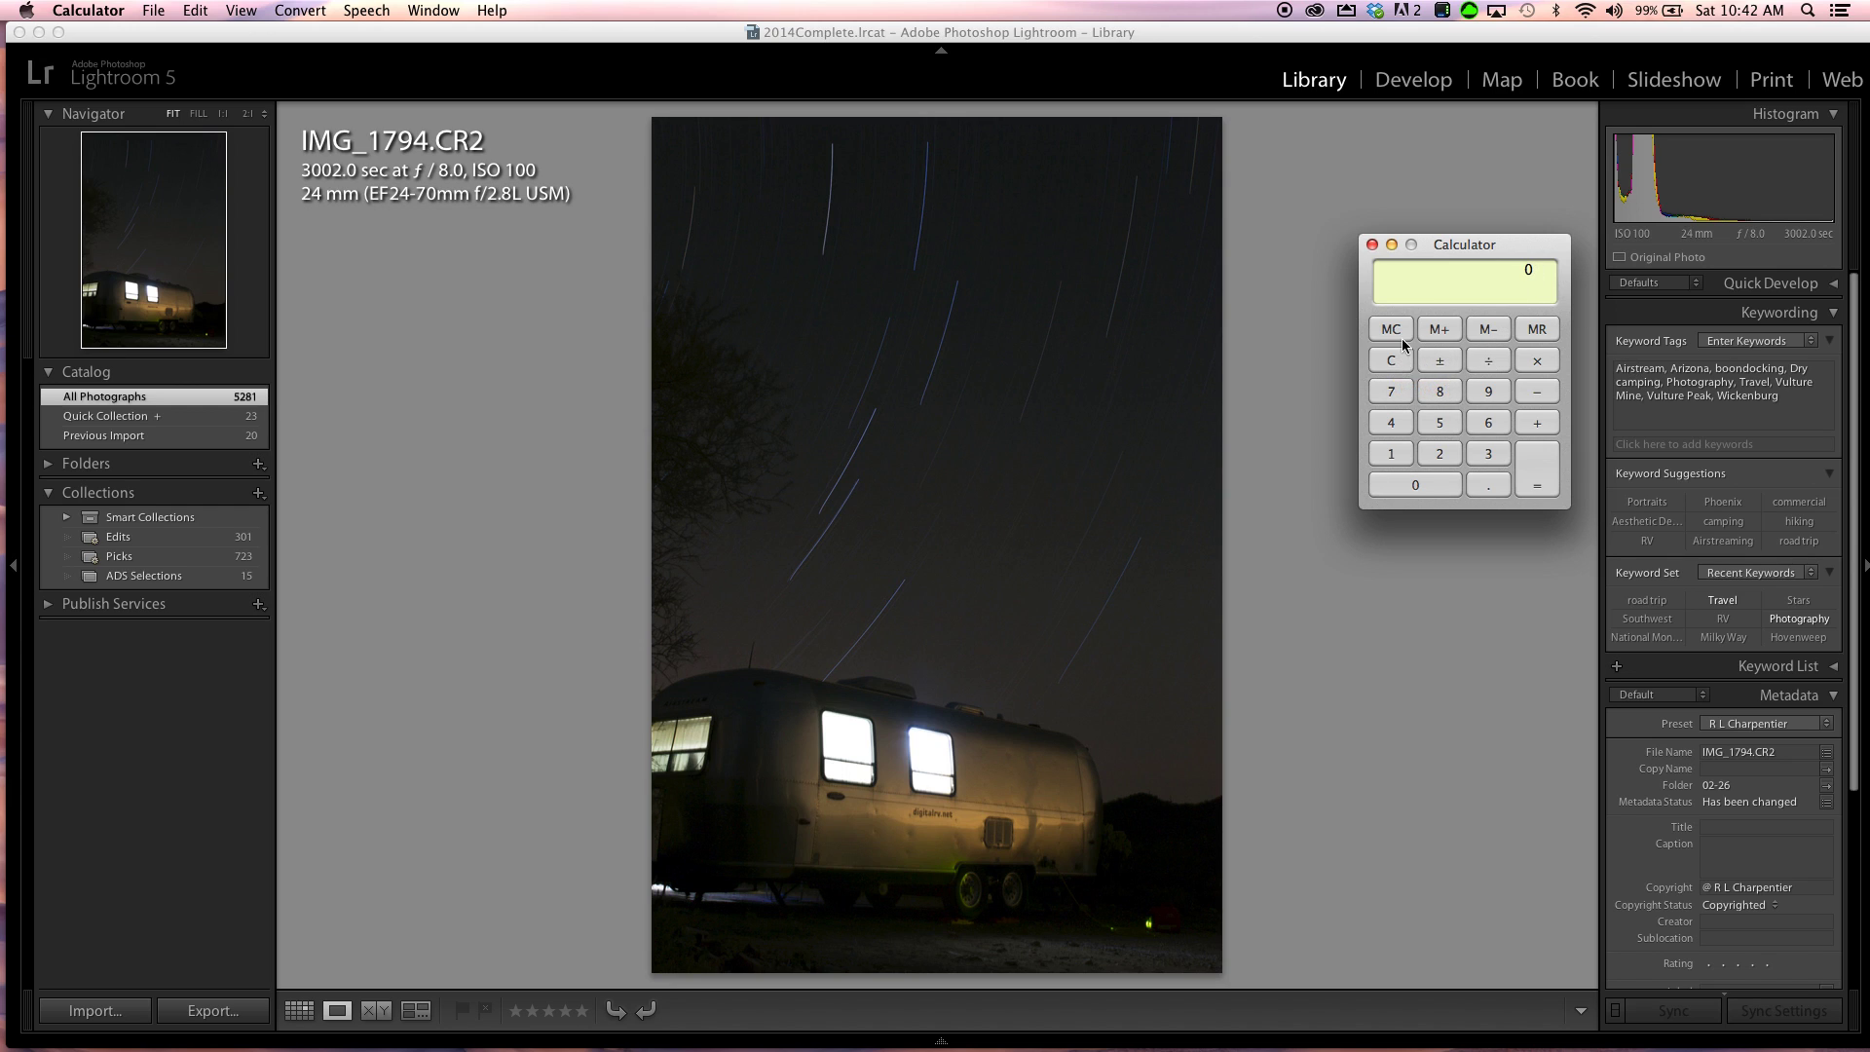
pyautogui.click(1372, 245)
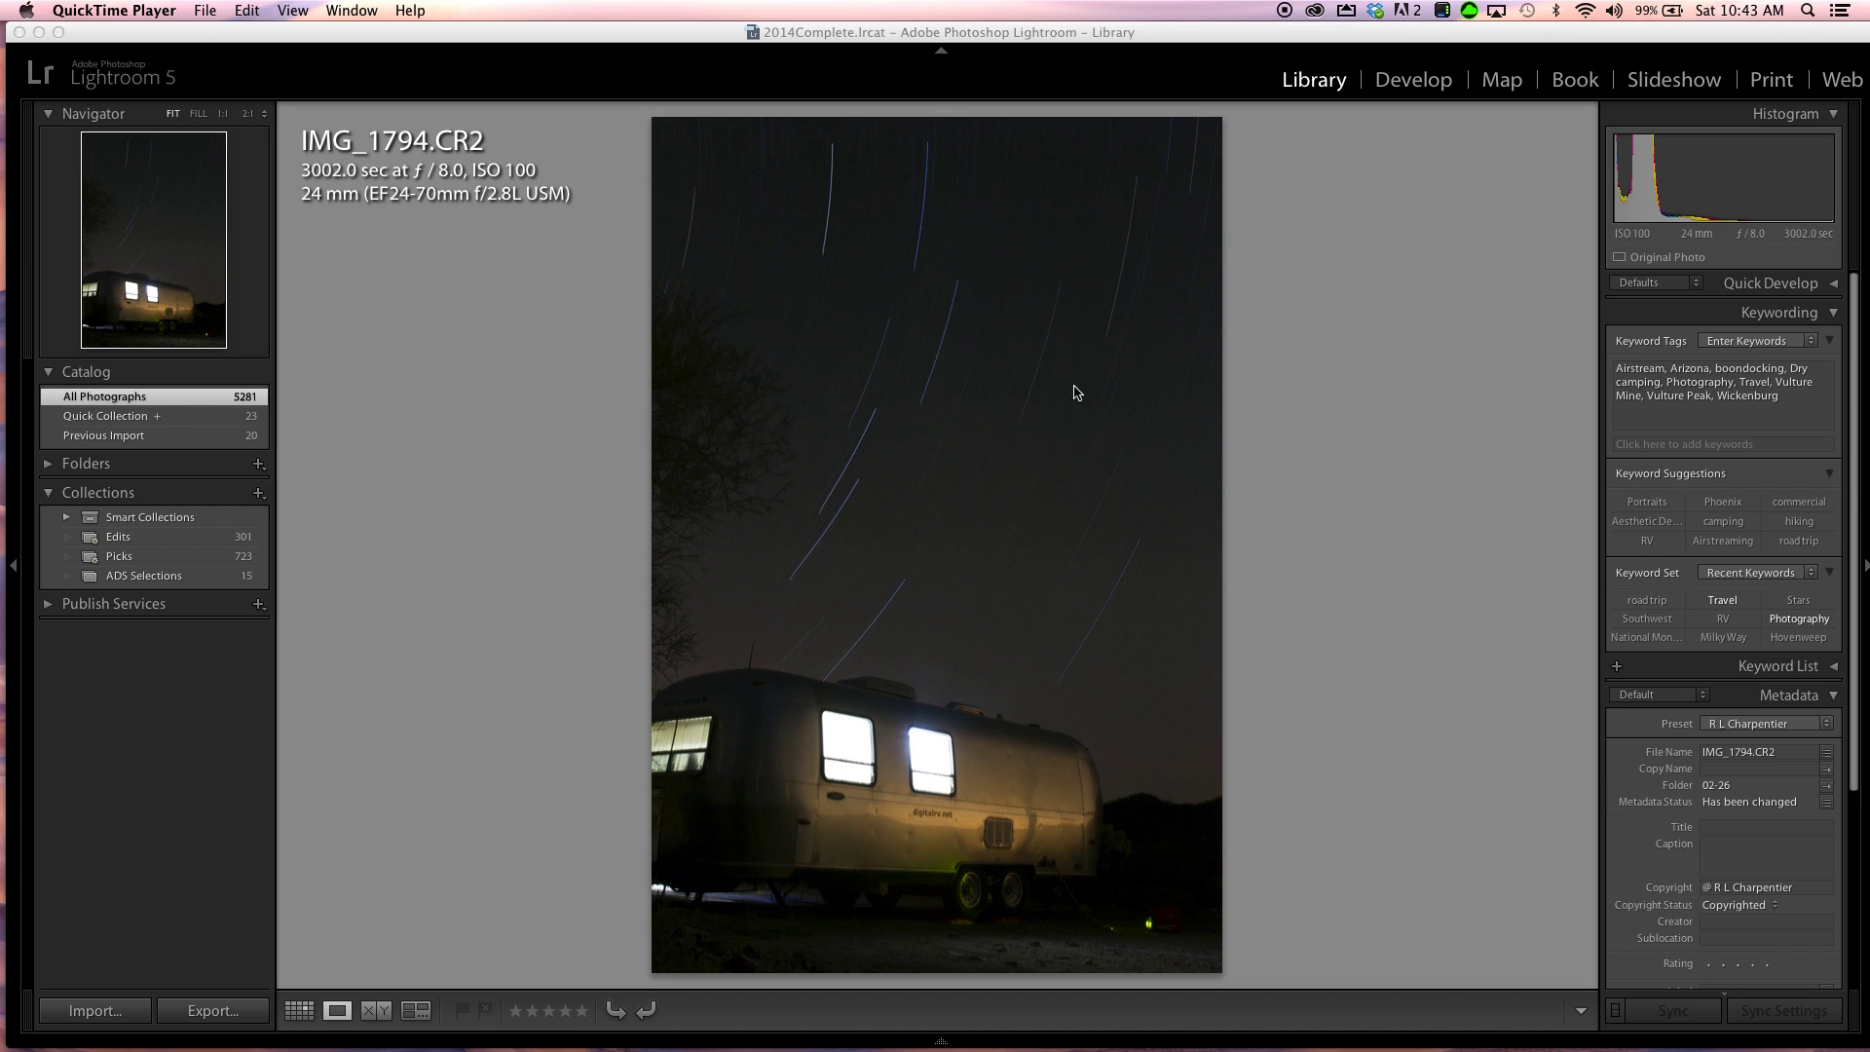
# Step: Zoom to 1:1 on the sky of IMG_1794.CR2 to examine the star streaks
pyautogui.click(969, 336)
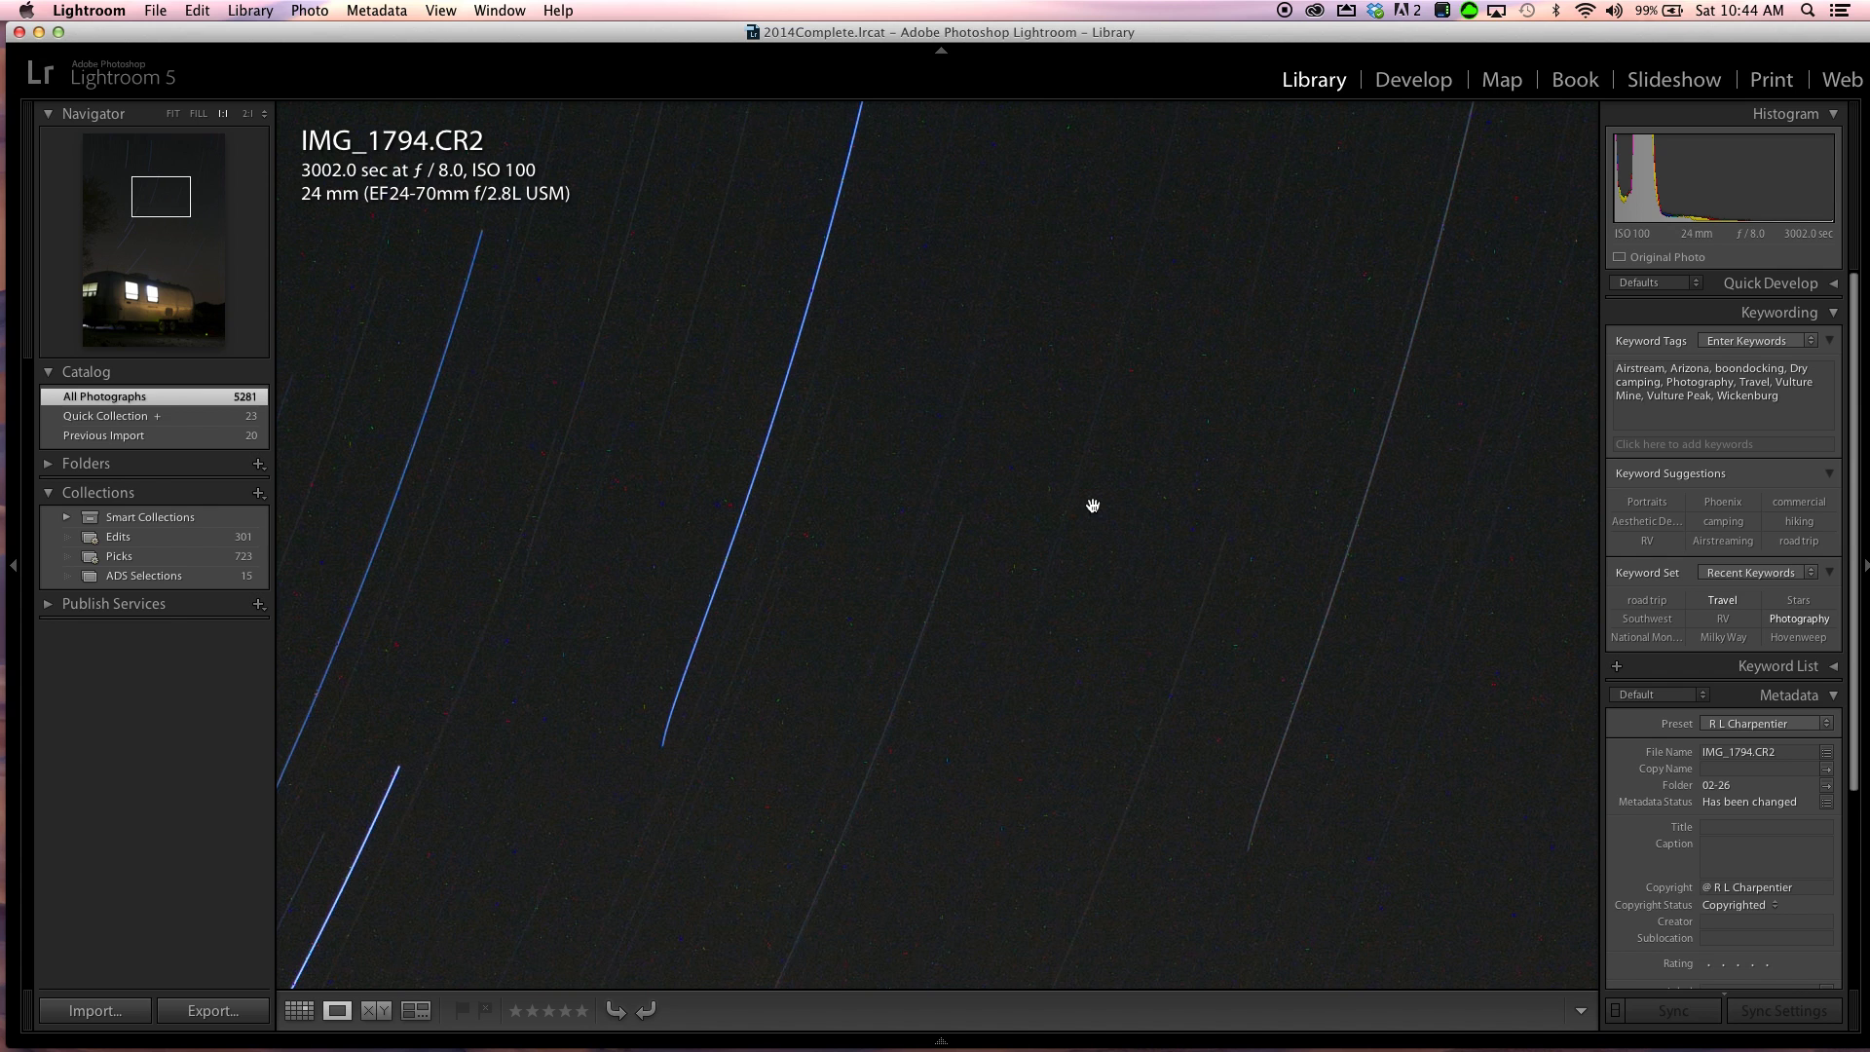
# Step: Show IMG_1794.CR2 in Develop as a single Loupe view fitted to the window
pyautogui.click(1432, 90)
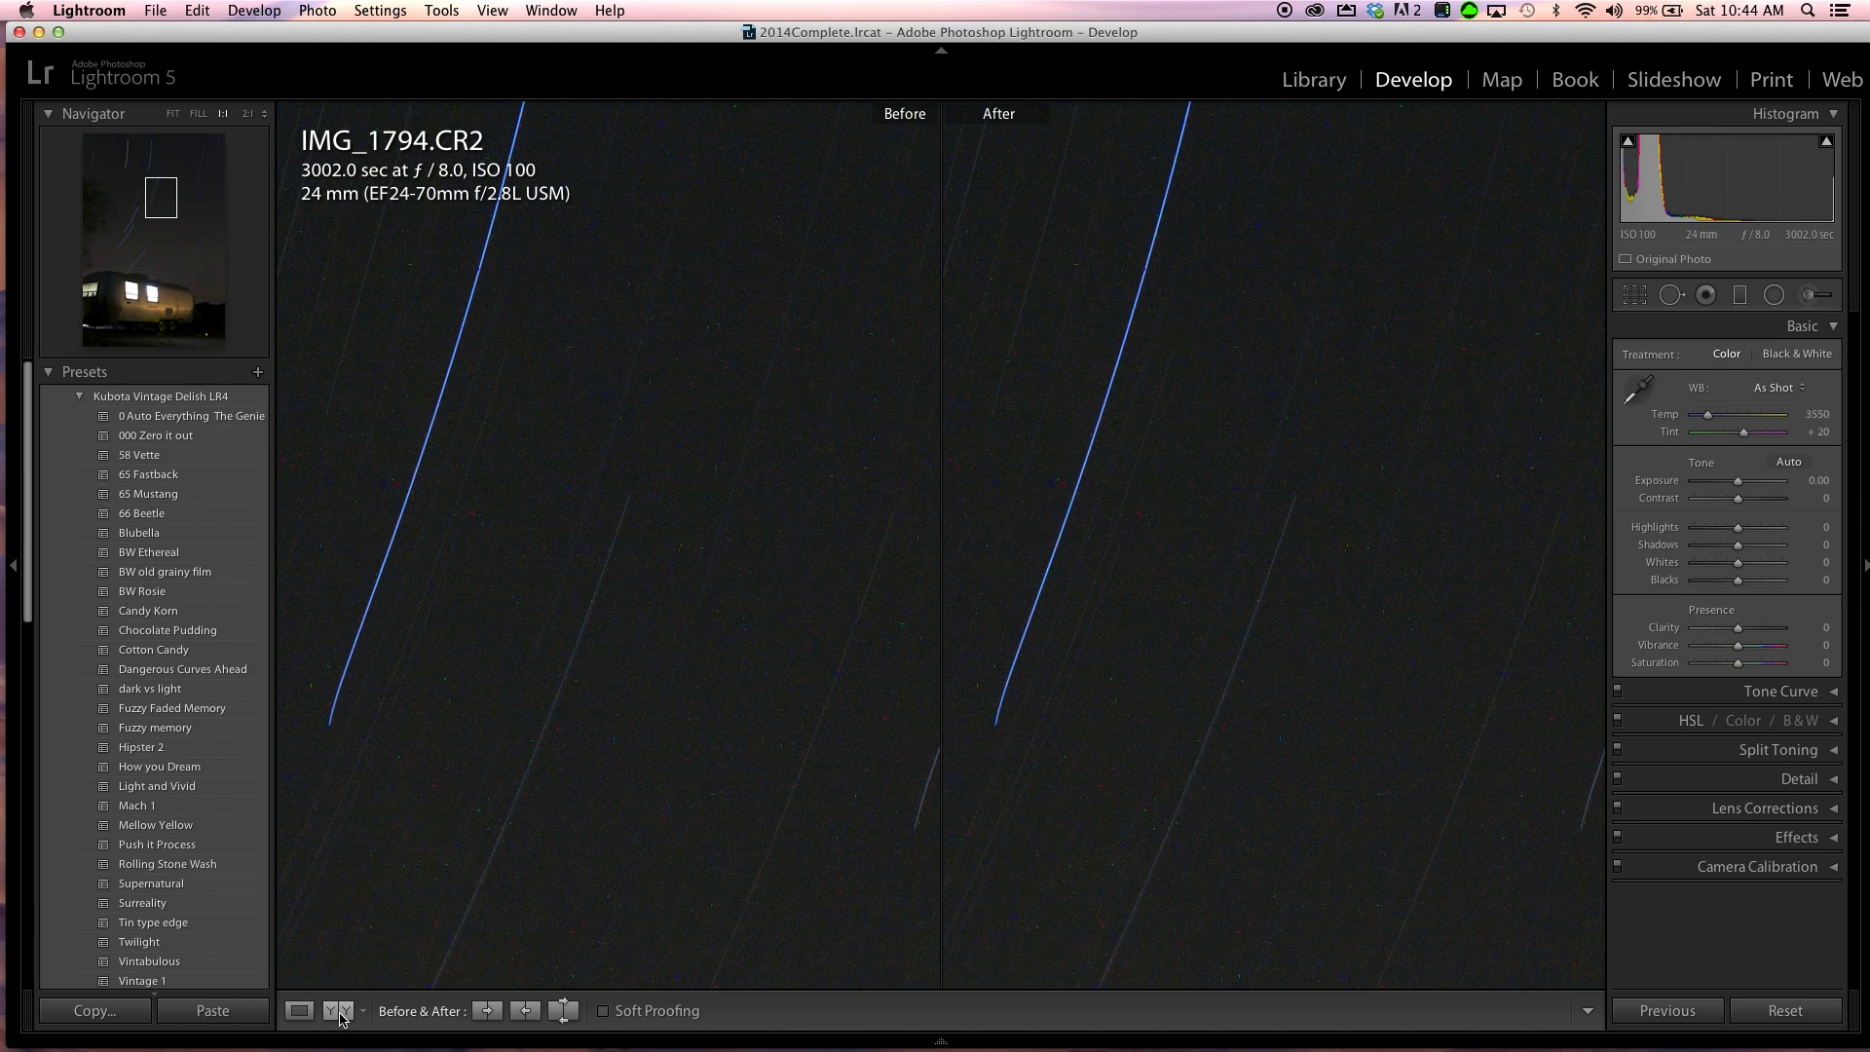
pyautogui.click(298, 1013)
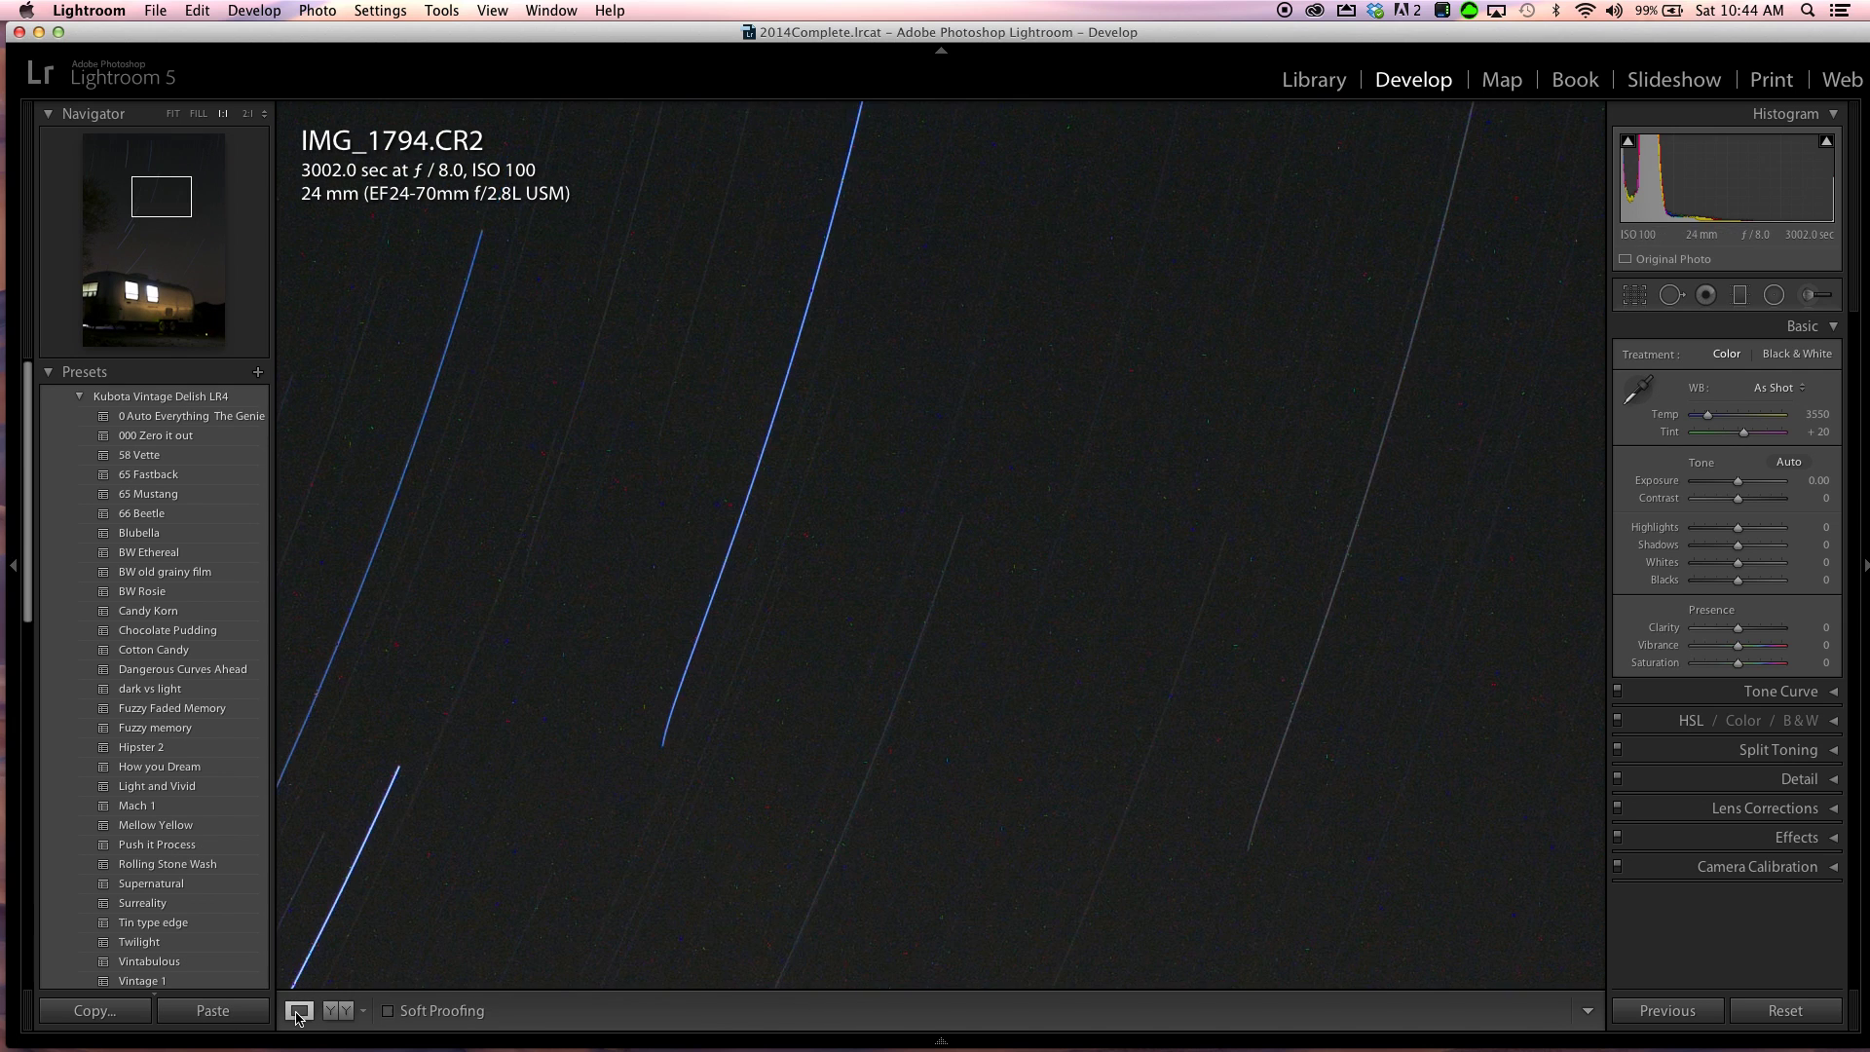
pyautogui.click(1043, 499)
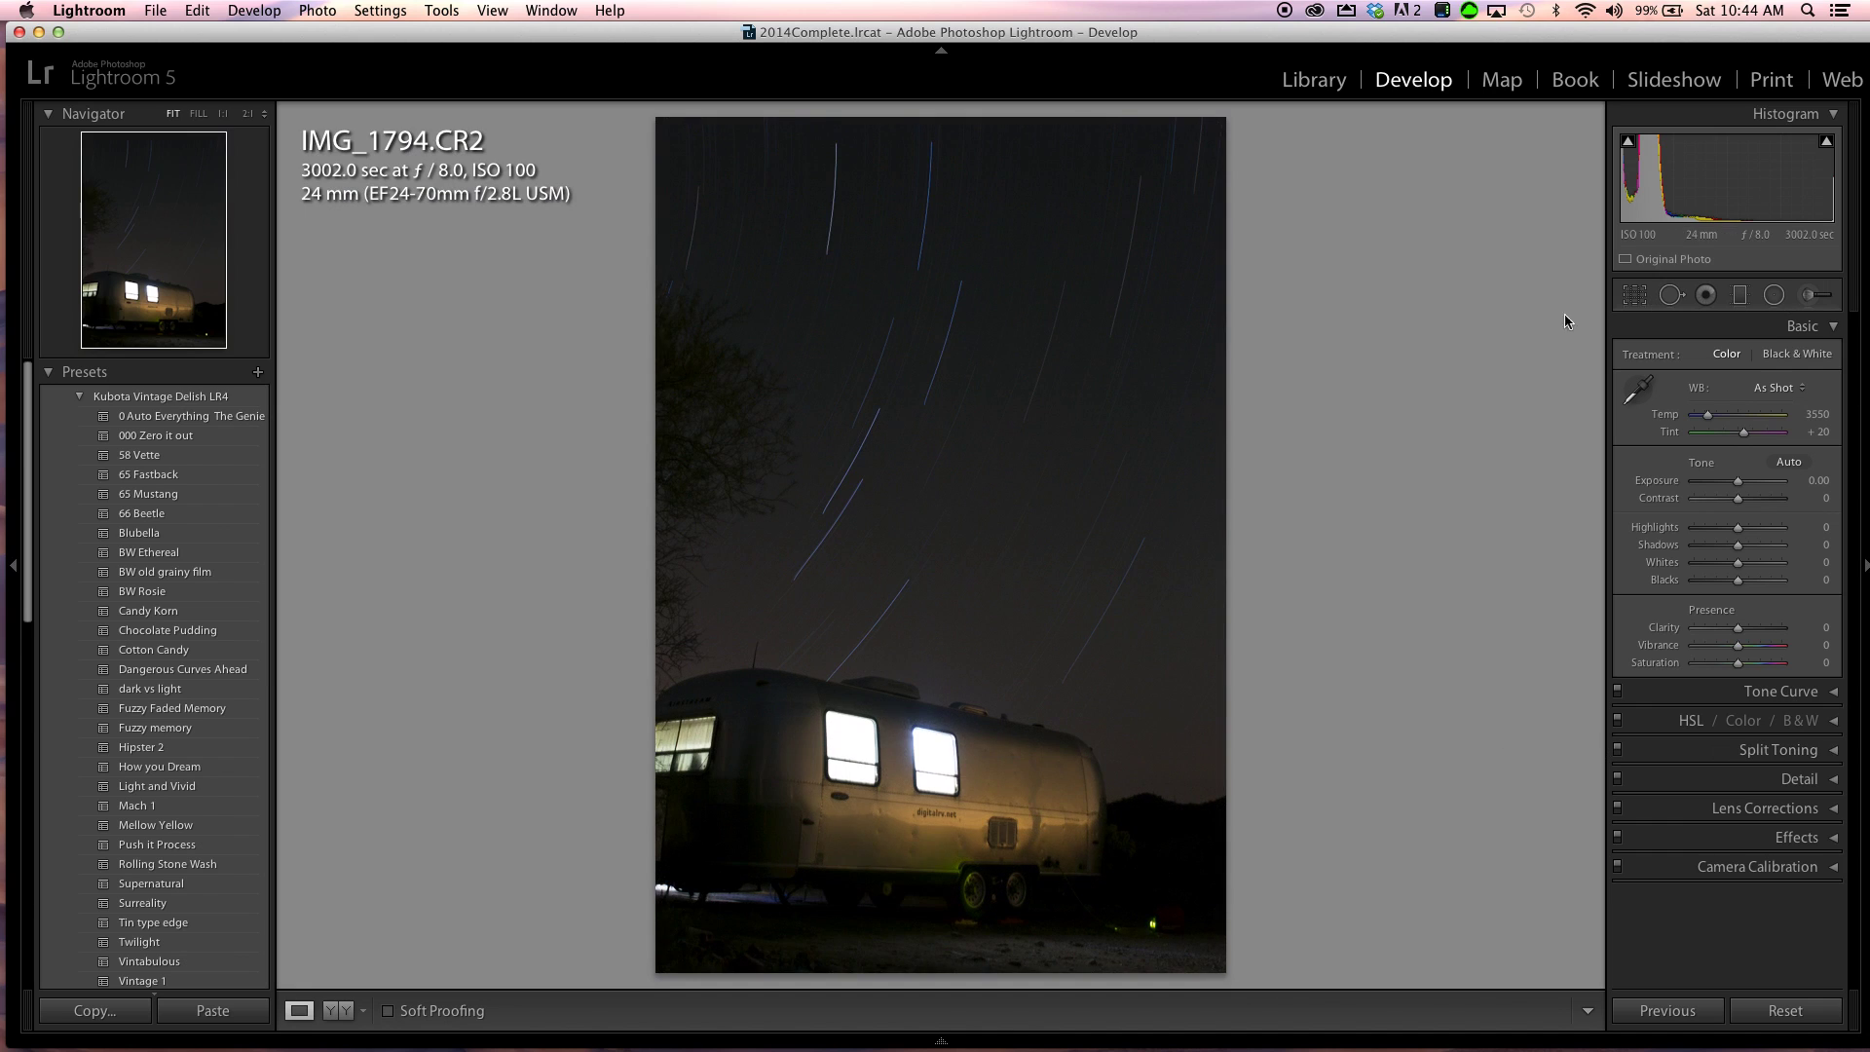
# Step: Try Luminance noise reduction at 49 with a Before/After comparison, then reset it to 0
pyautogui.click(1833, 779)
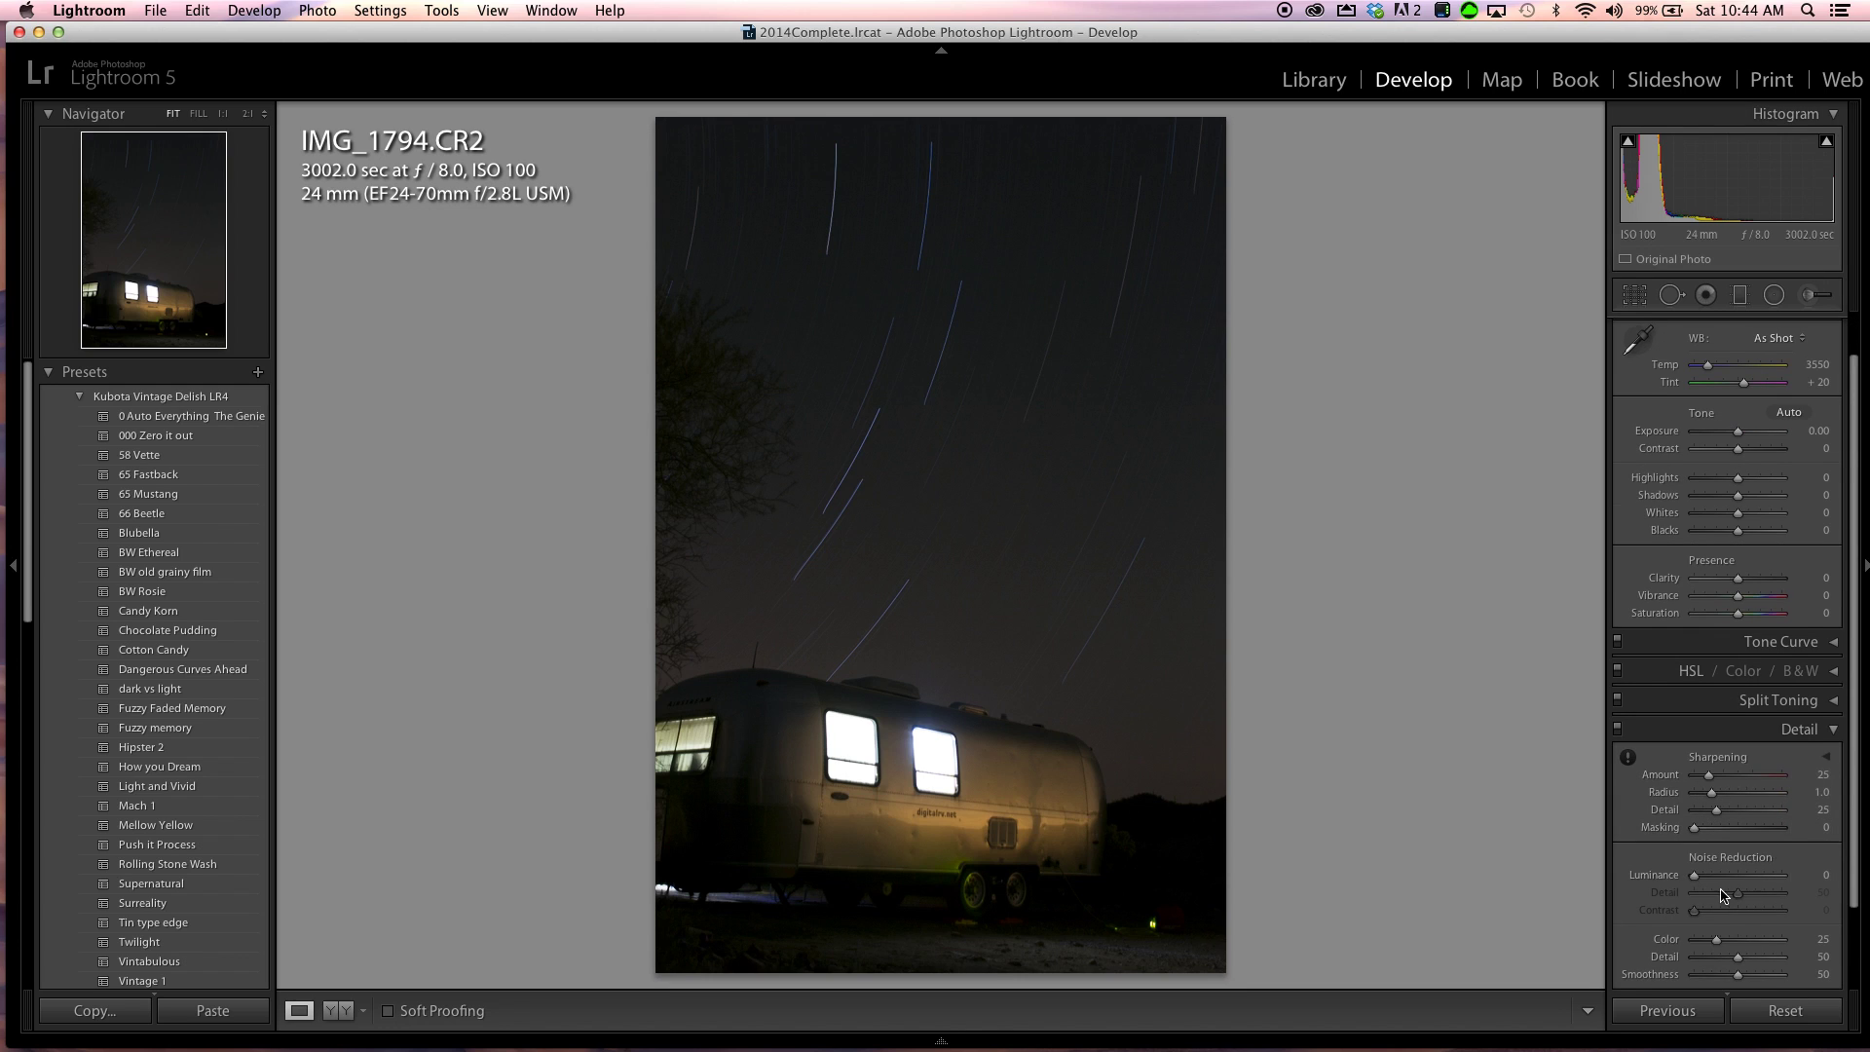
pyautogui.moveTo(1694, 875); pyautogui.dragTo(1746, 882)
pyautogui.click(1003, 414)
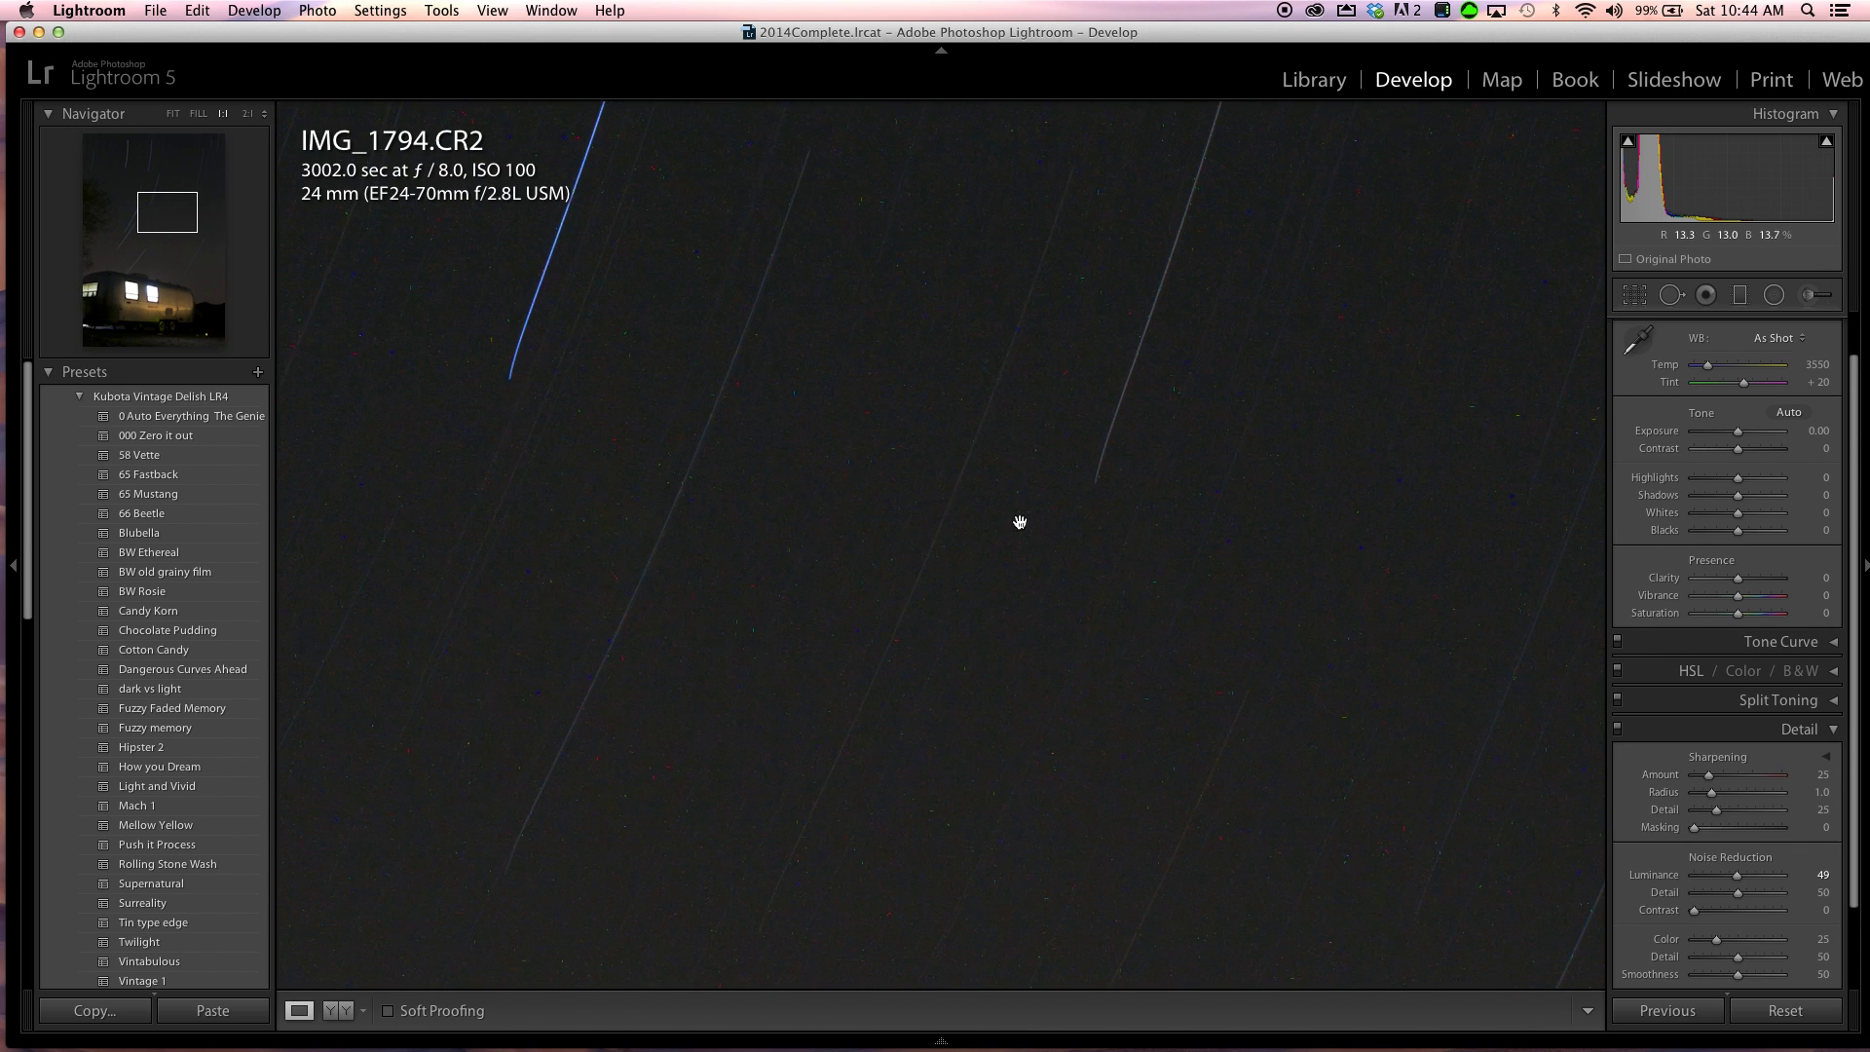
pyautogui.click(341, 1015)
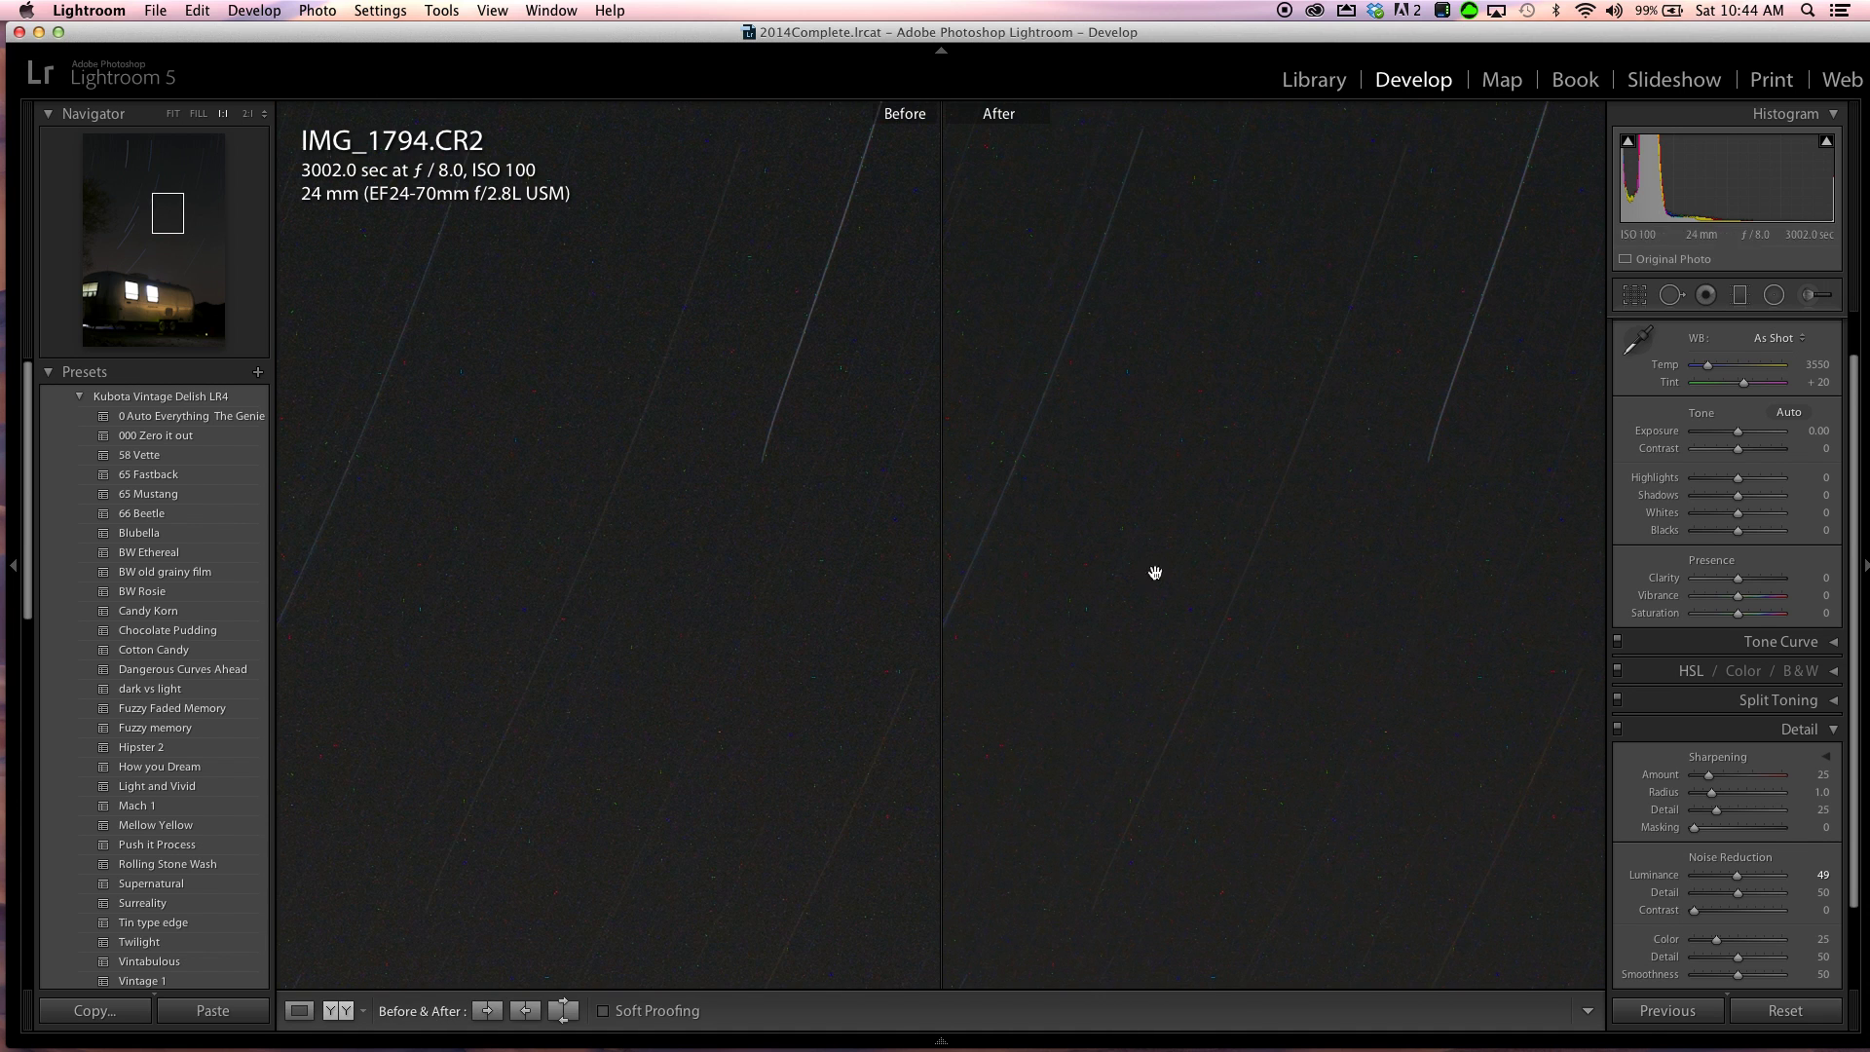
pyautogui.click(299, 1010)
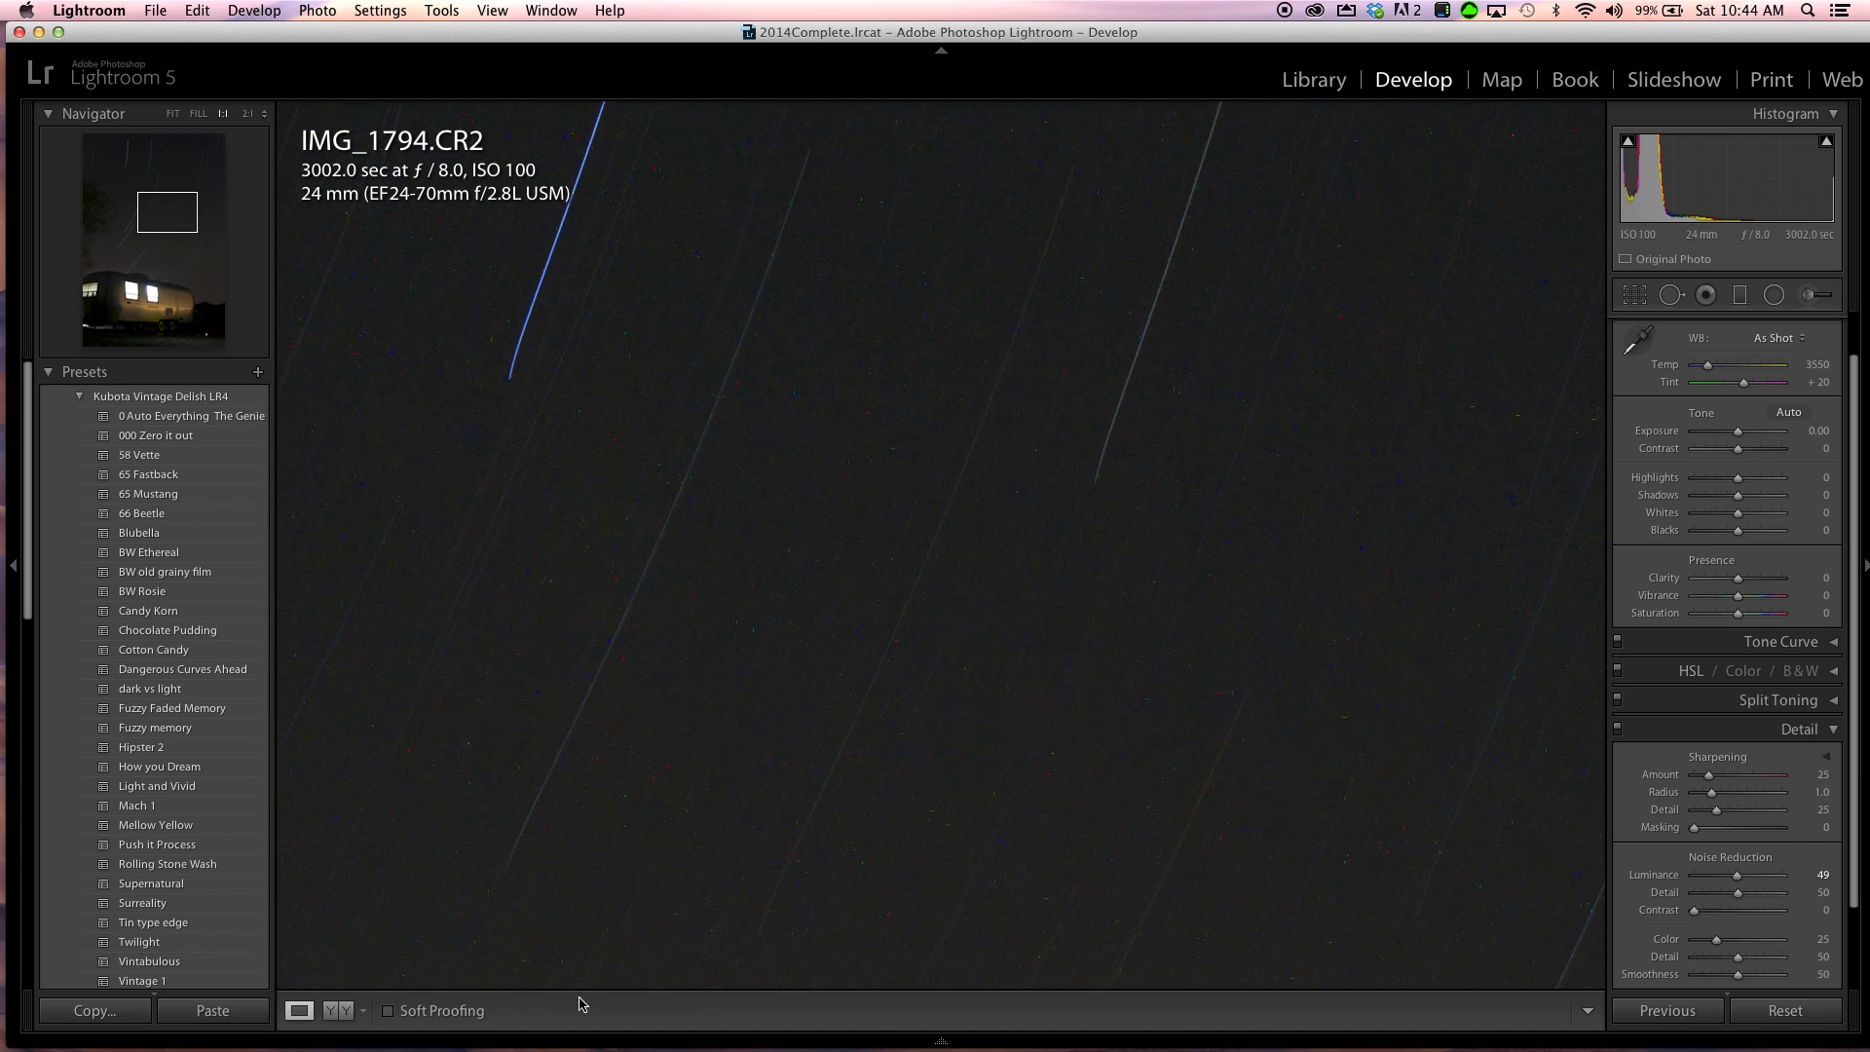
pyautogui.click(1252, 639)
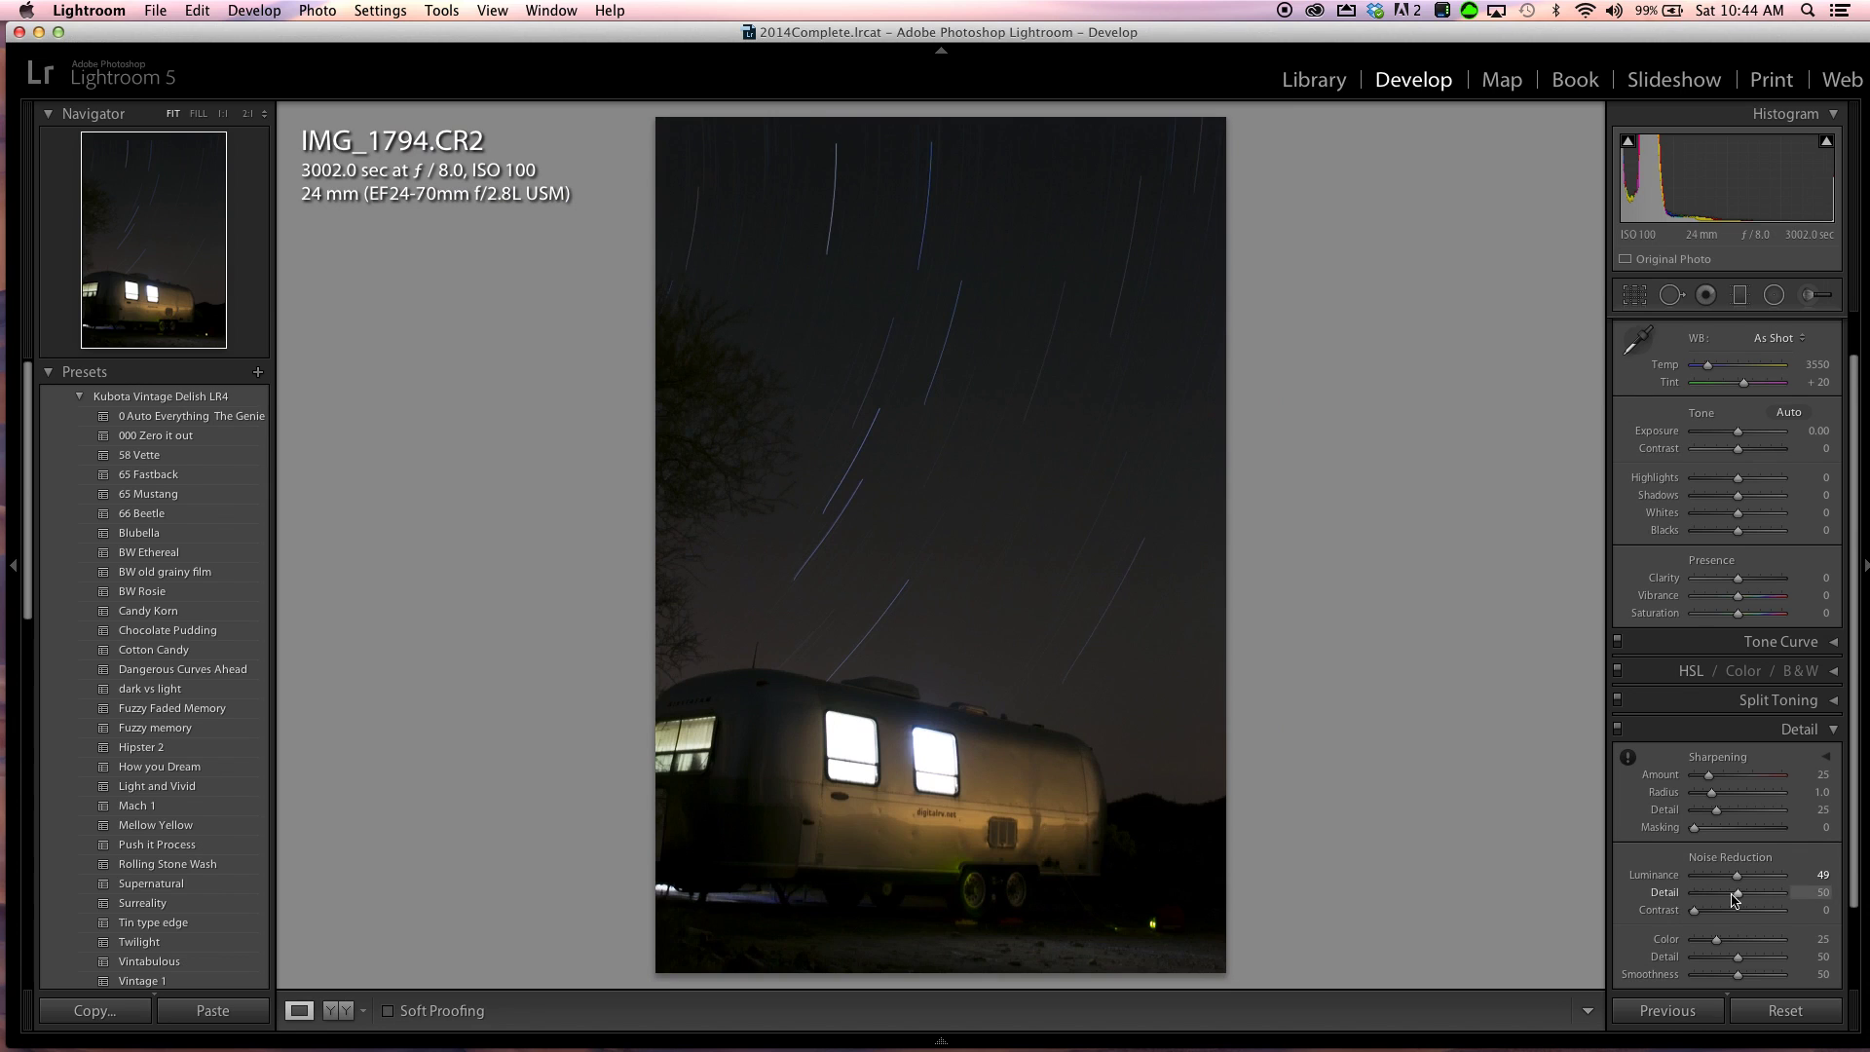
pyautogui.doubleClick(1662, 875)
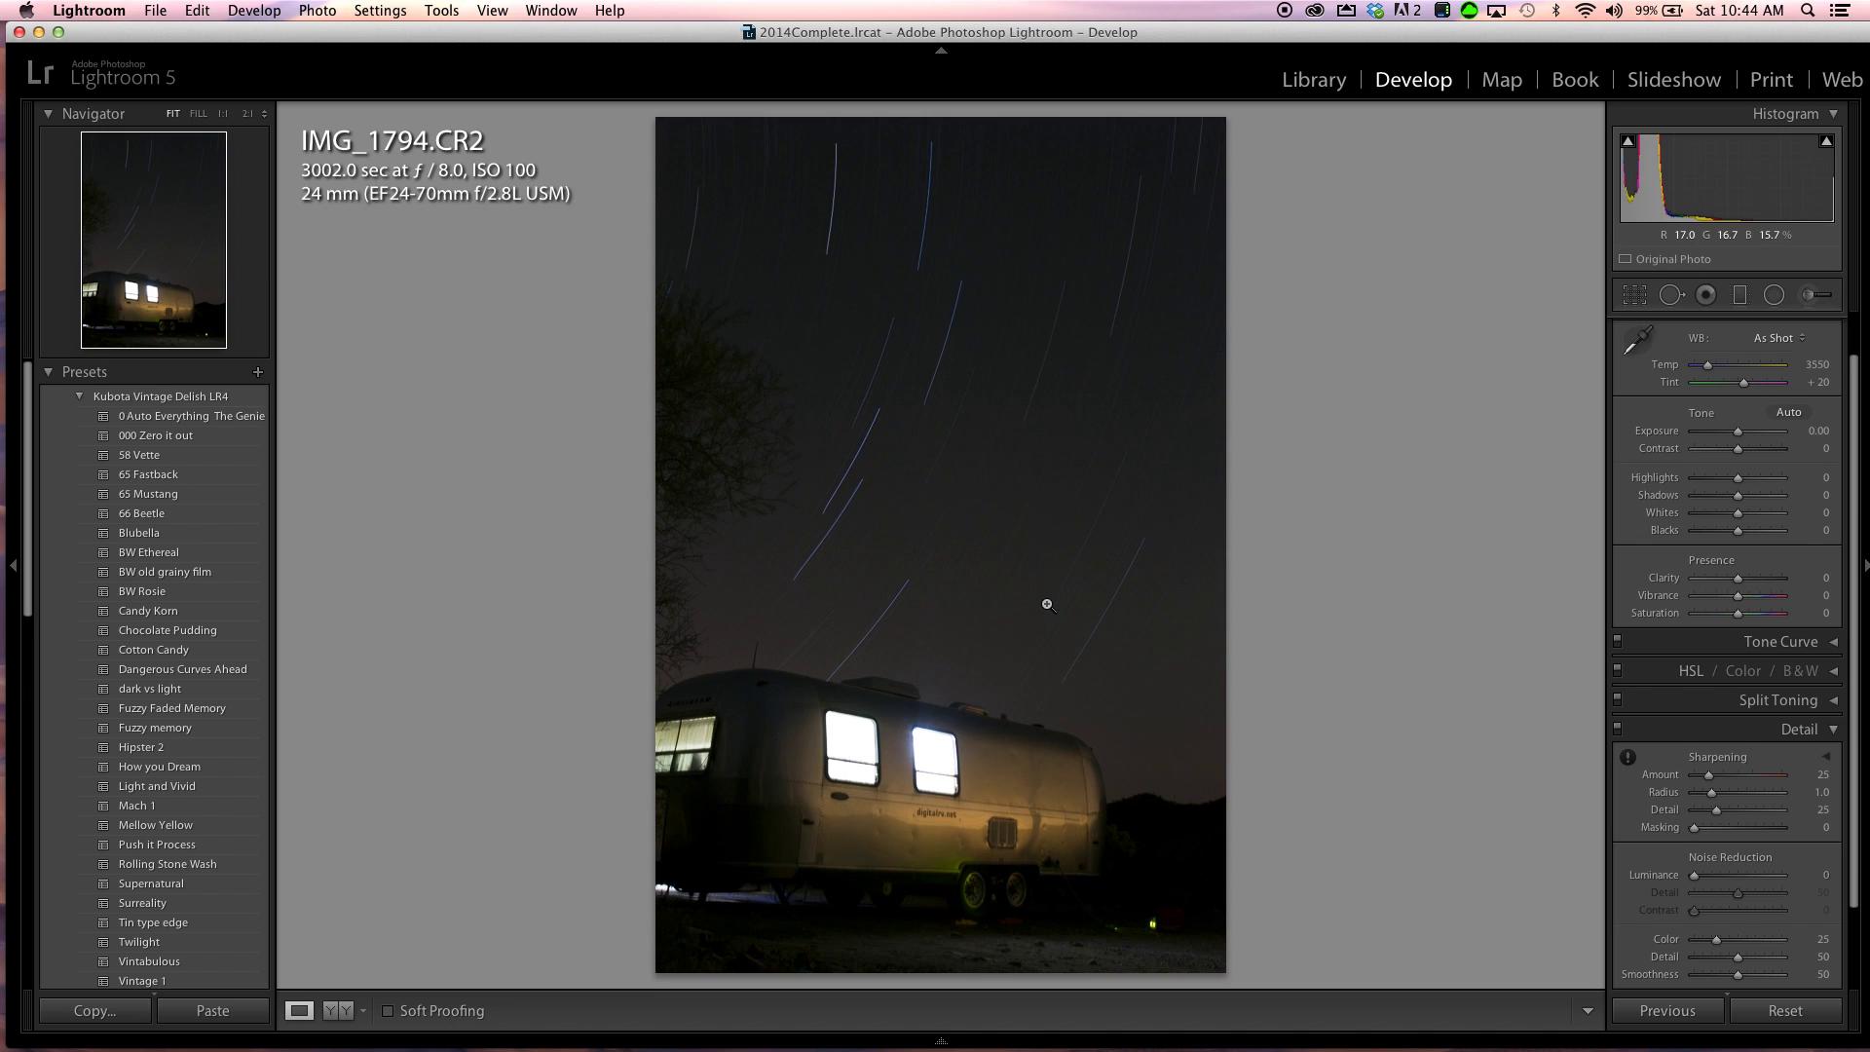
# Step: Inspect the ground and the trailer's green glow at 1:1, then collapse the Detail and Basic panels
pyautogui.click(1161, 925)
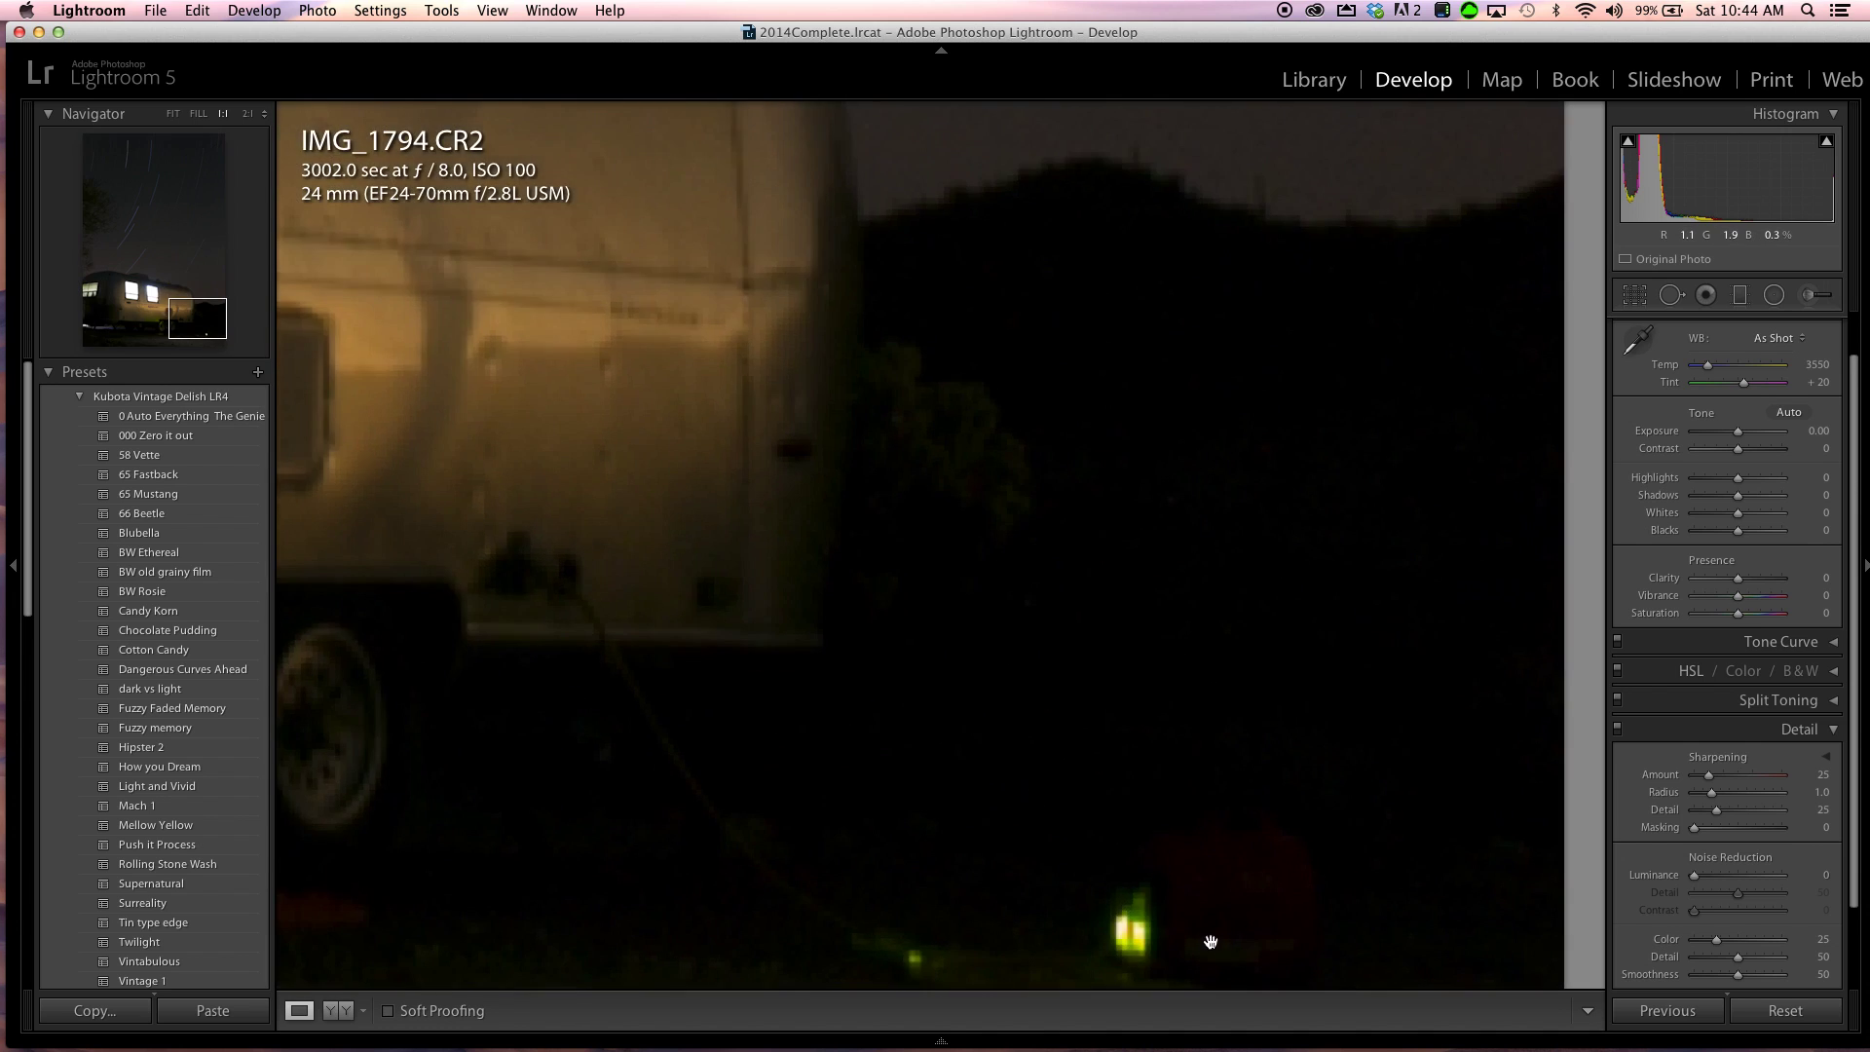
pyautogui.click(1152, 902)
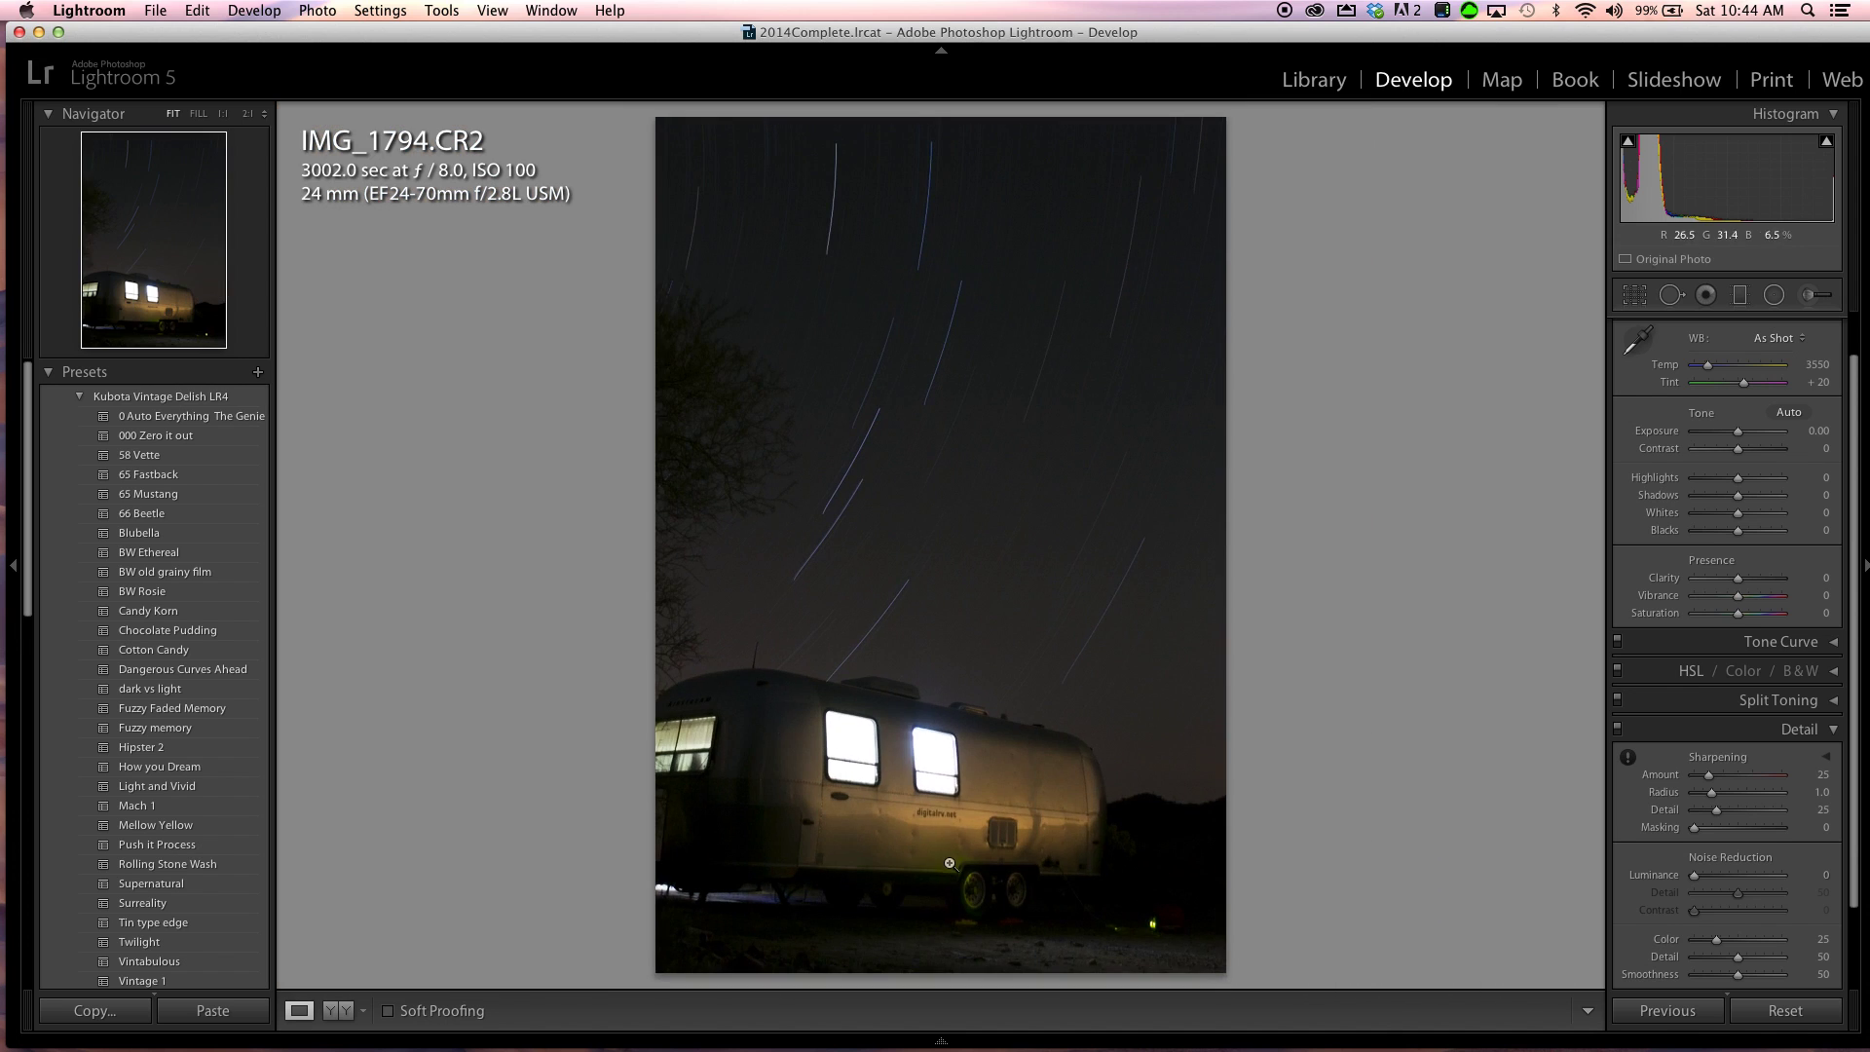
pyautogui.click(950, 863)
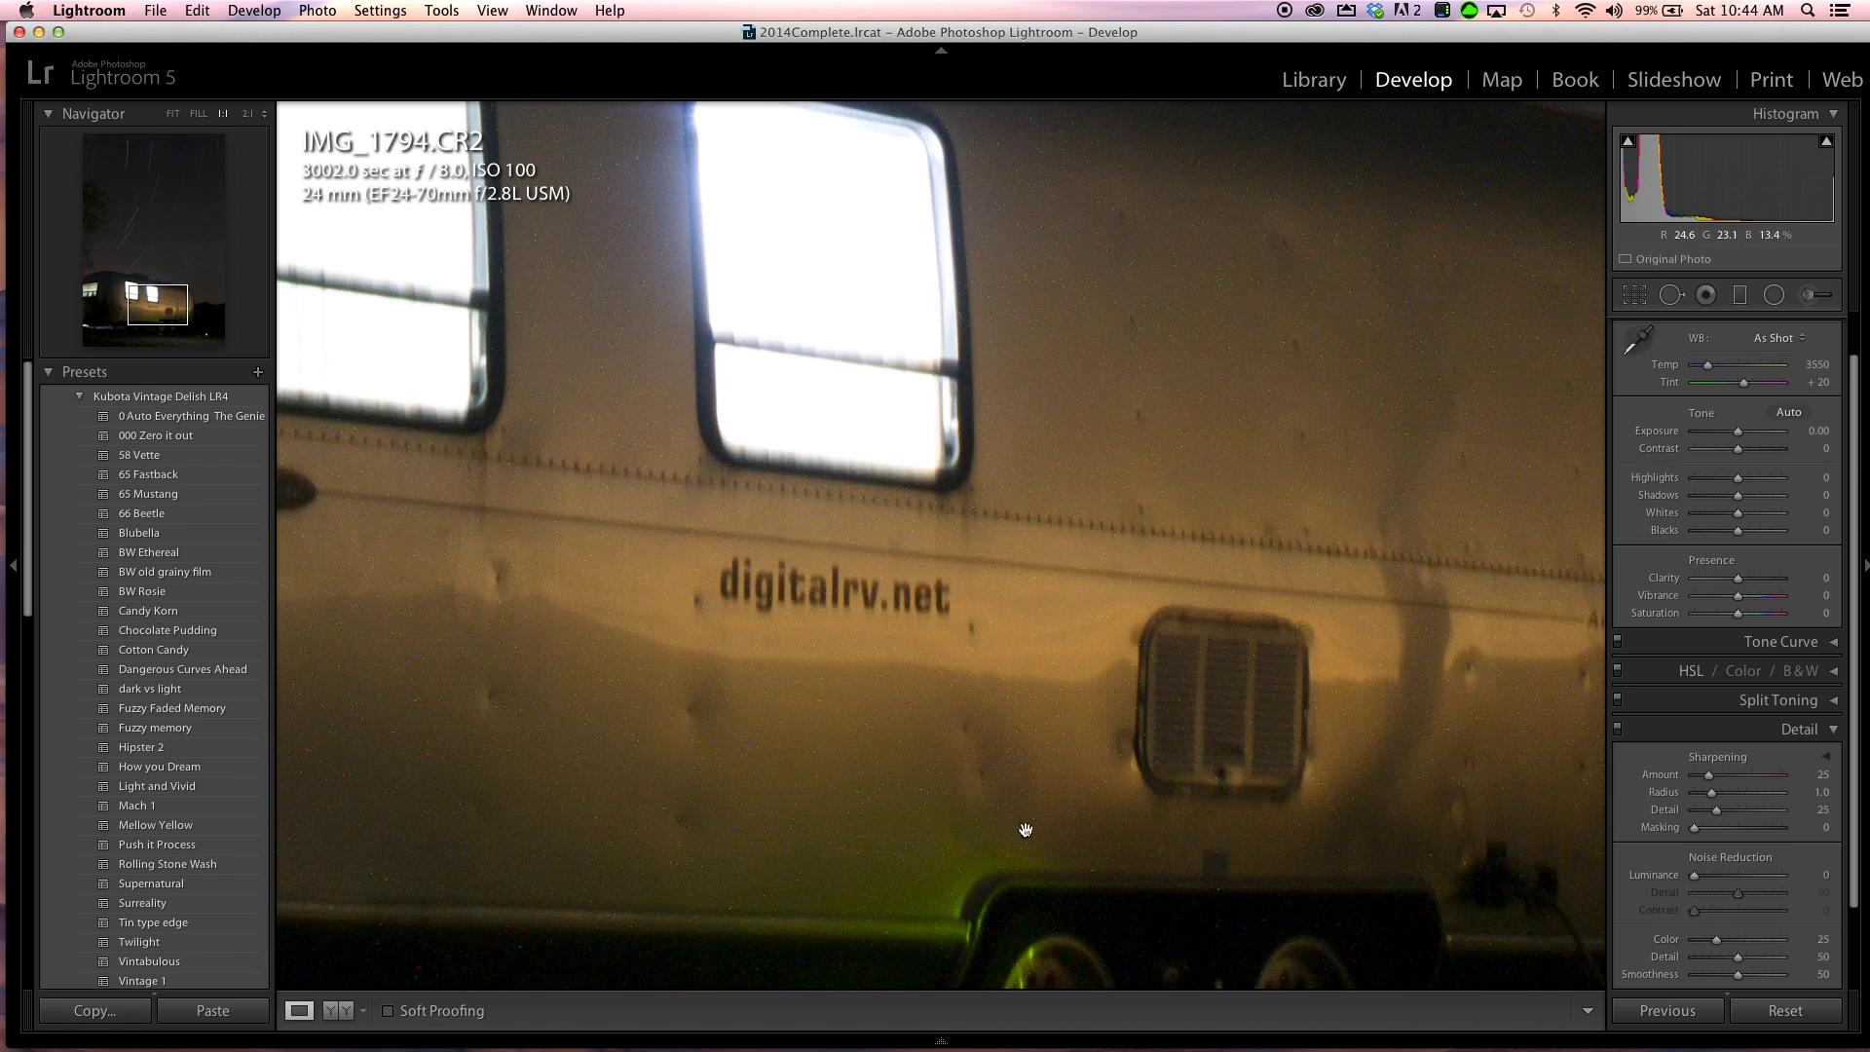
pyautogui.click(971, 890)
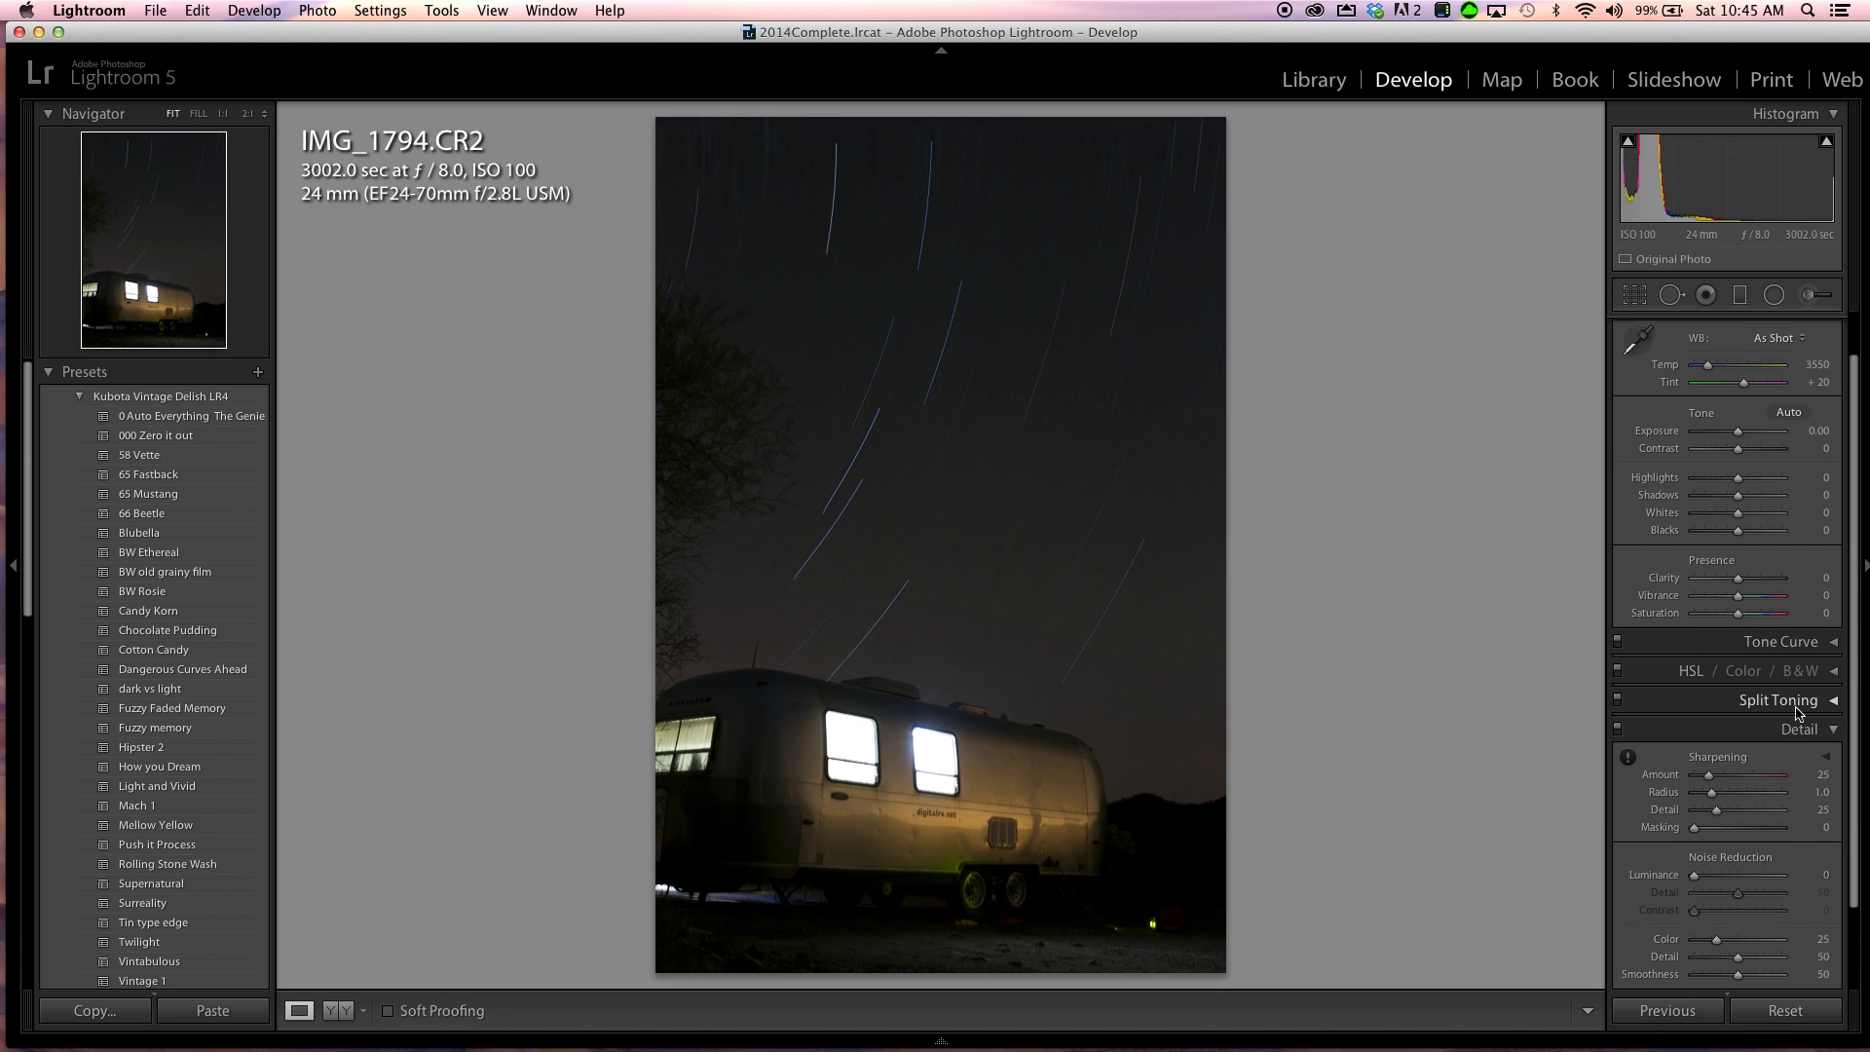
pyautogui.click(1837, 732)
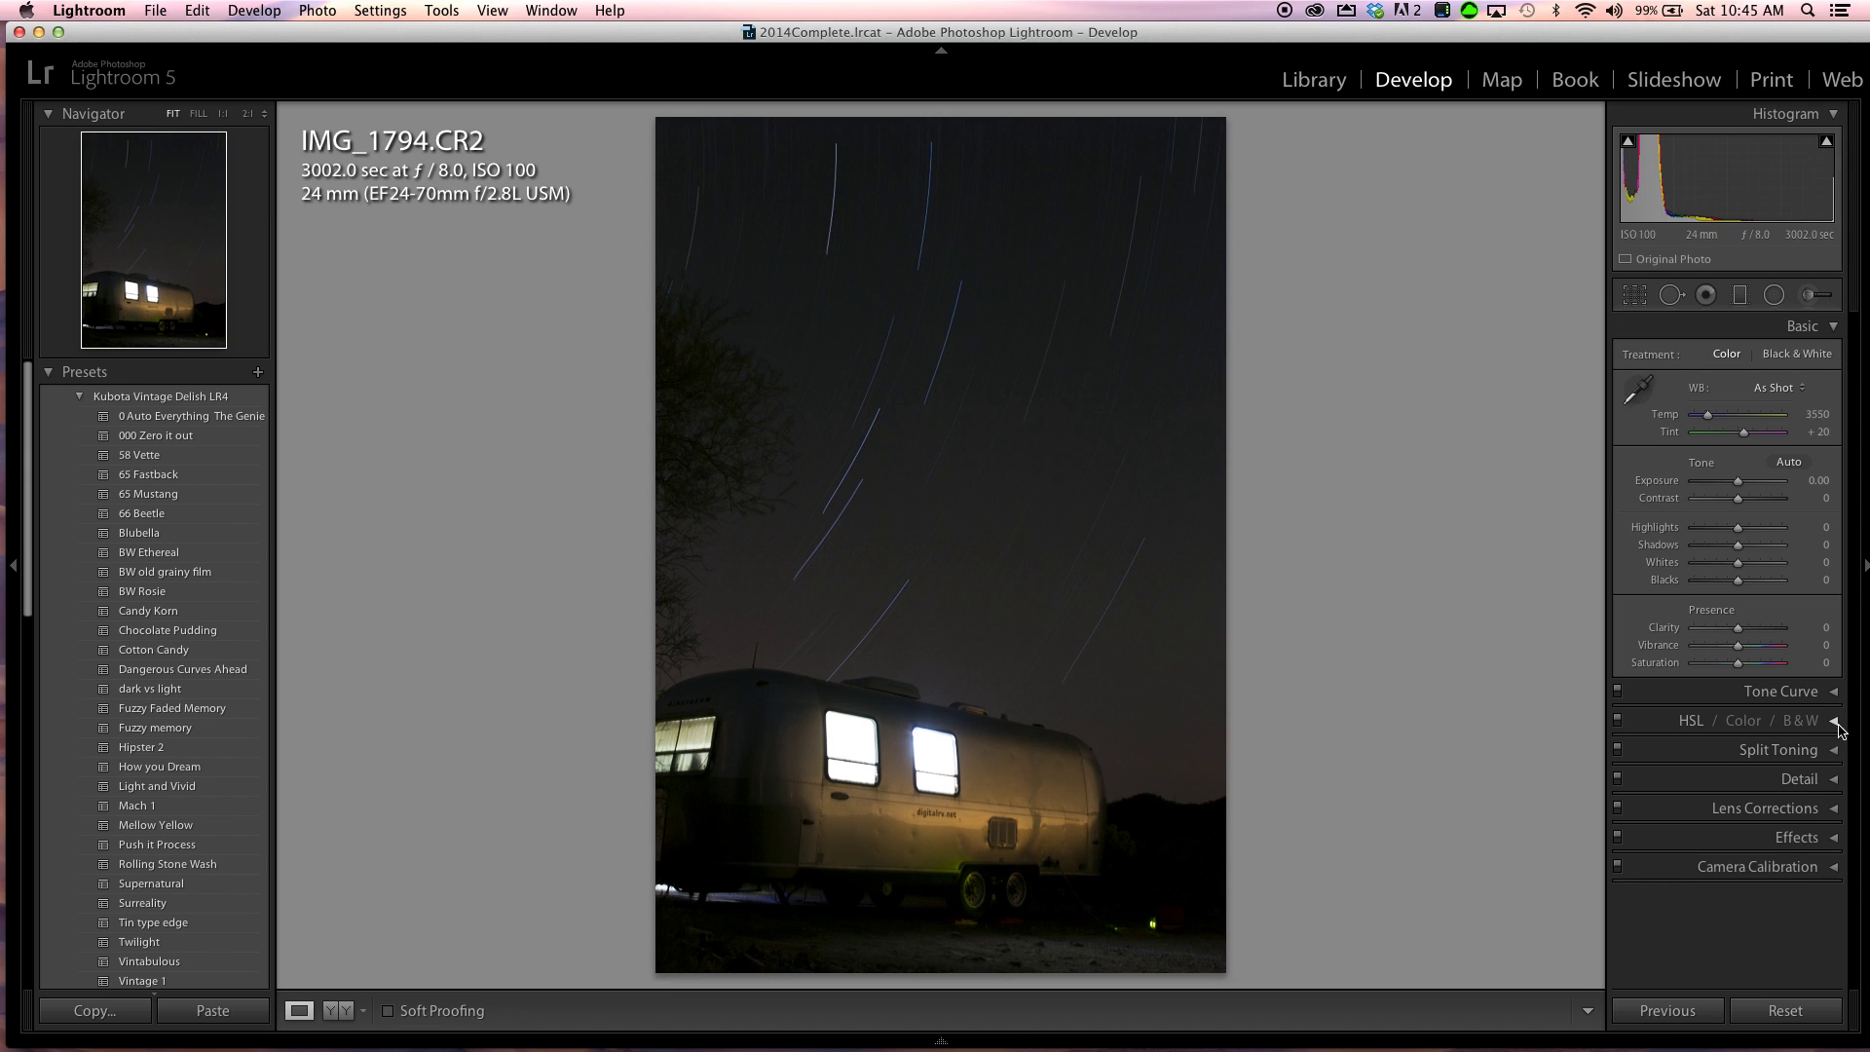
pyautogui.click(1833, 327)
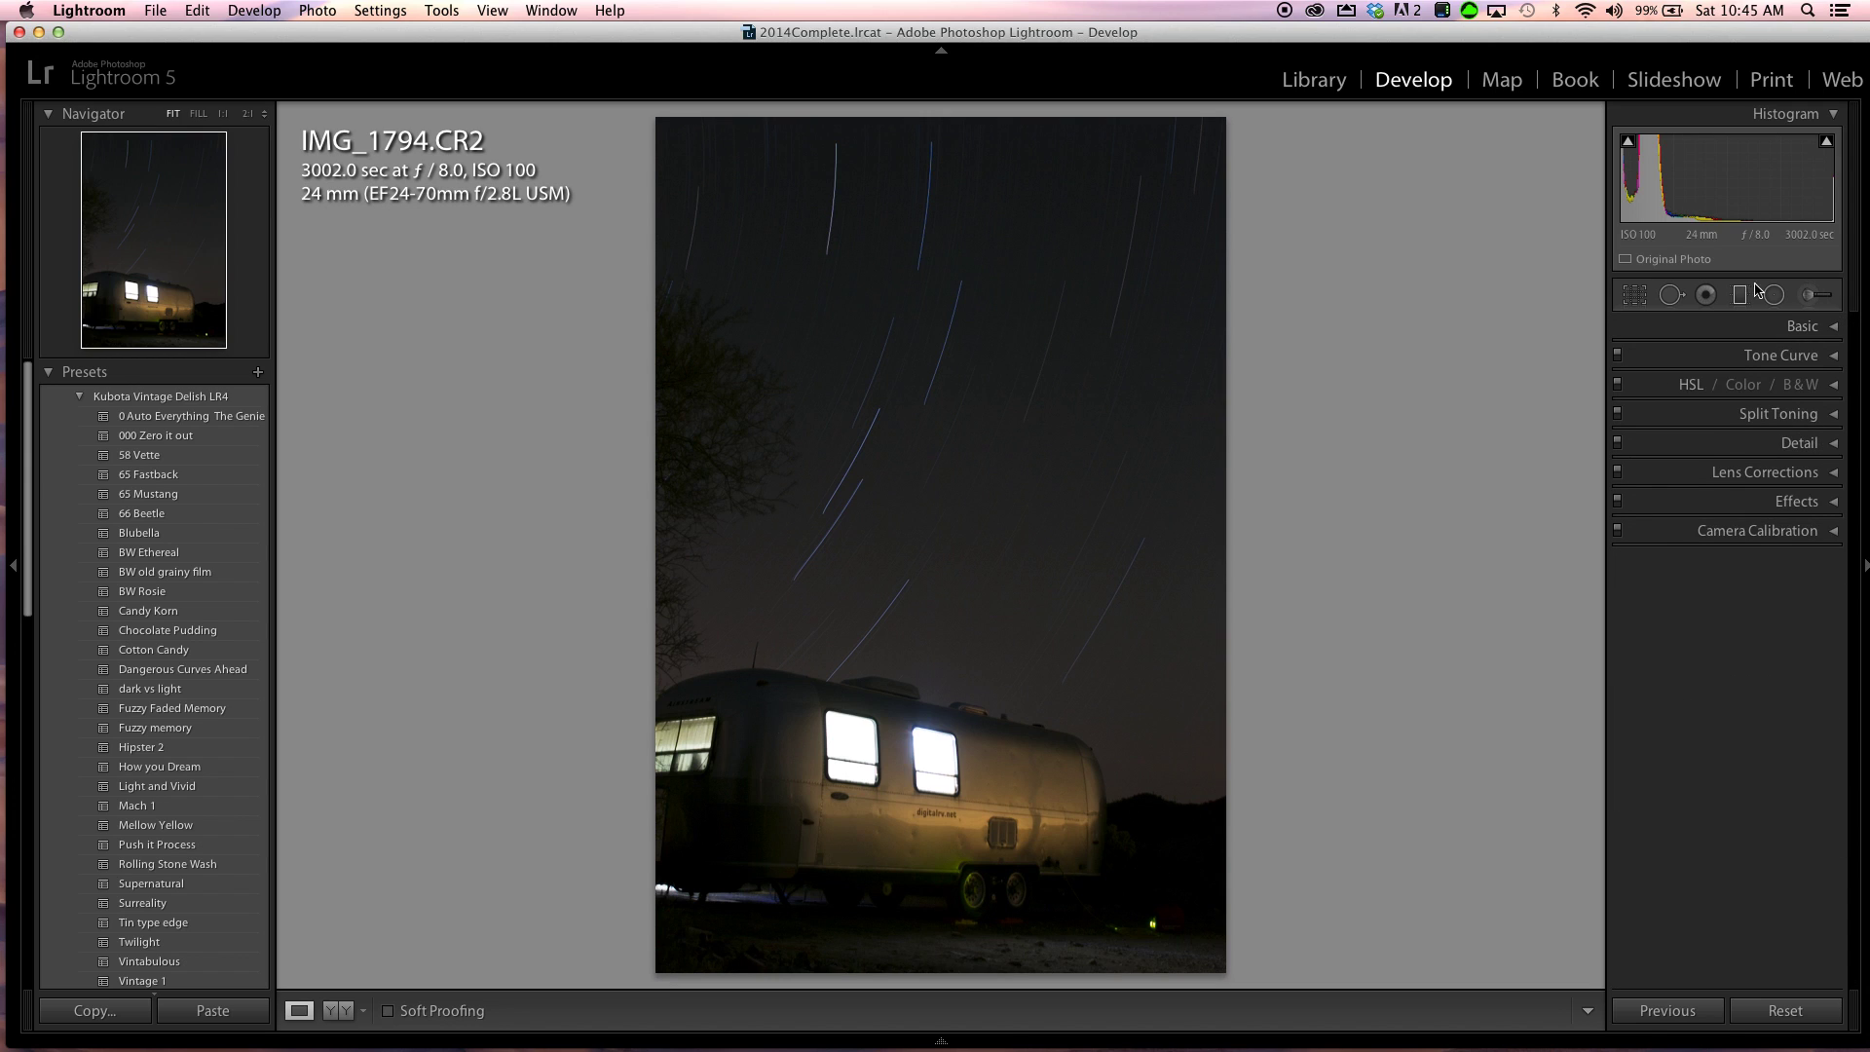
# Step: Set Green and Aqua saturation to -100, then zoom in on the trailer and lower-right ground
pyautogui.click(1833, 385)
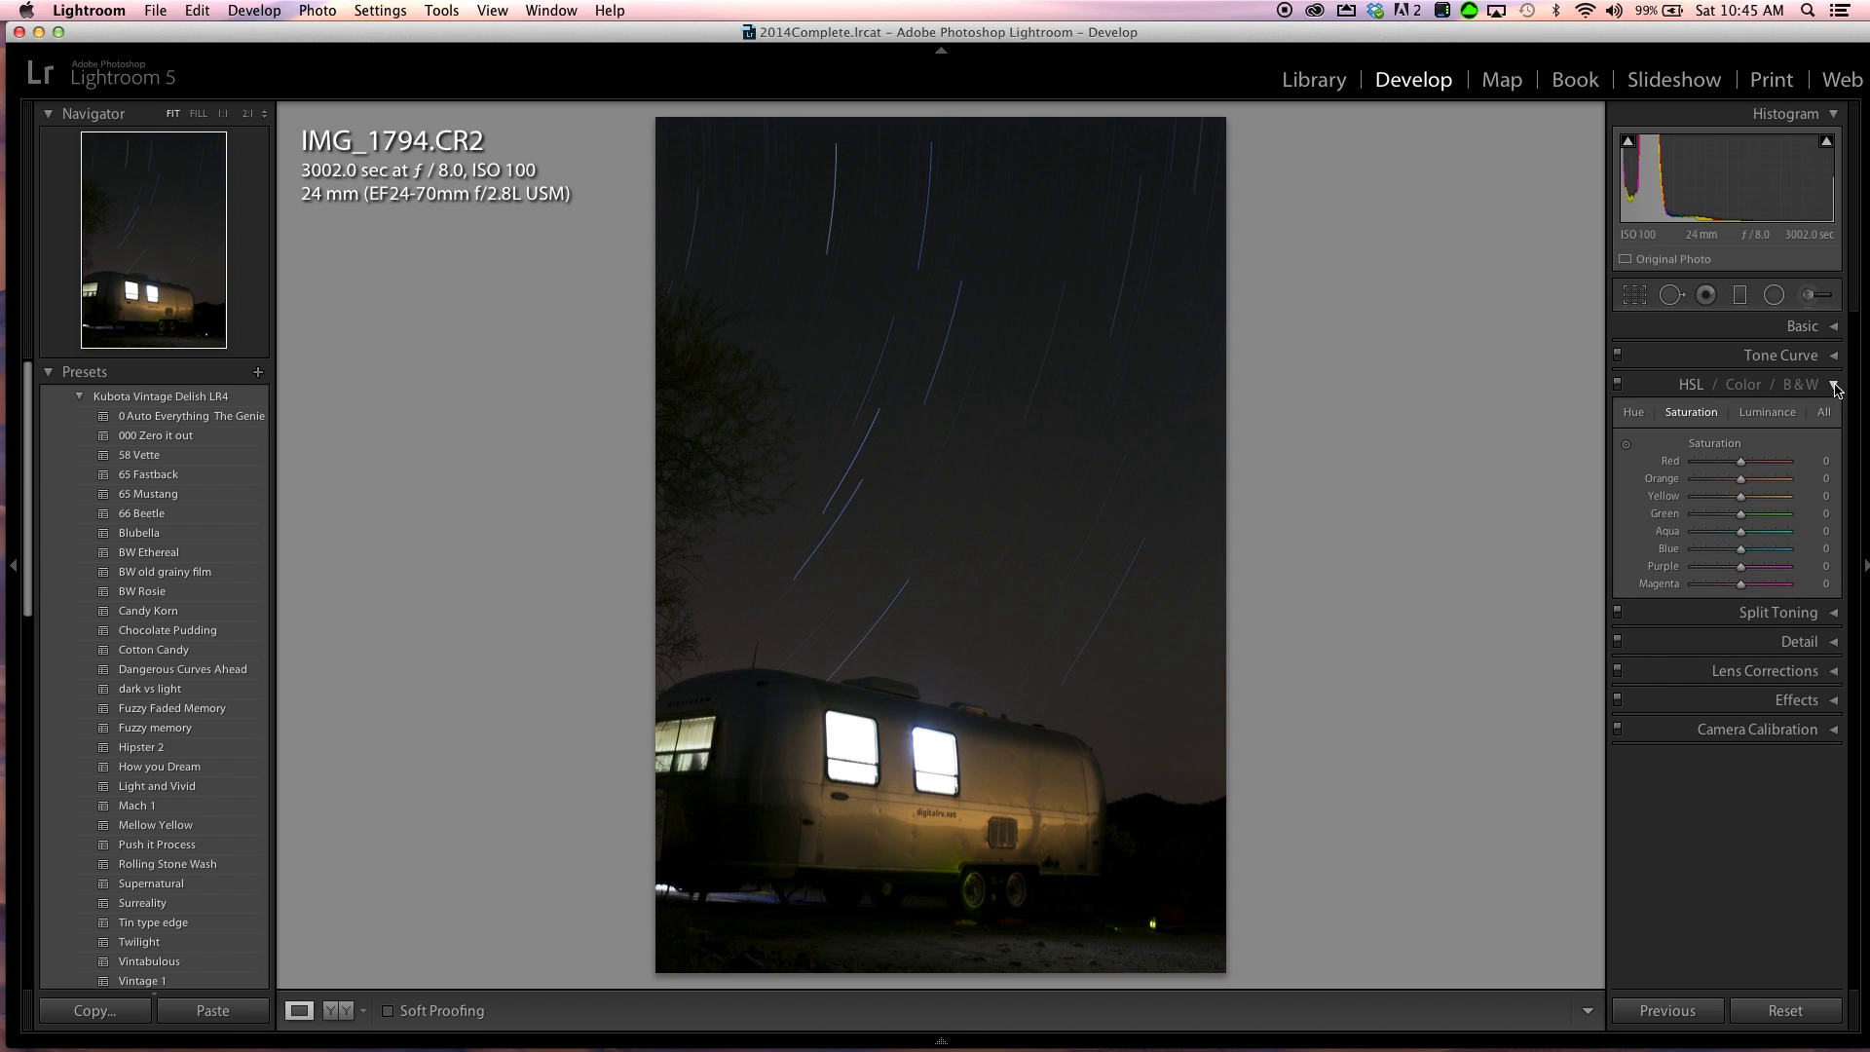
pyautogui.moveTo(1743, 519); pyautogui.dragTo(1678, 537)
pyautogui.click(965, 869)
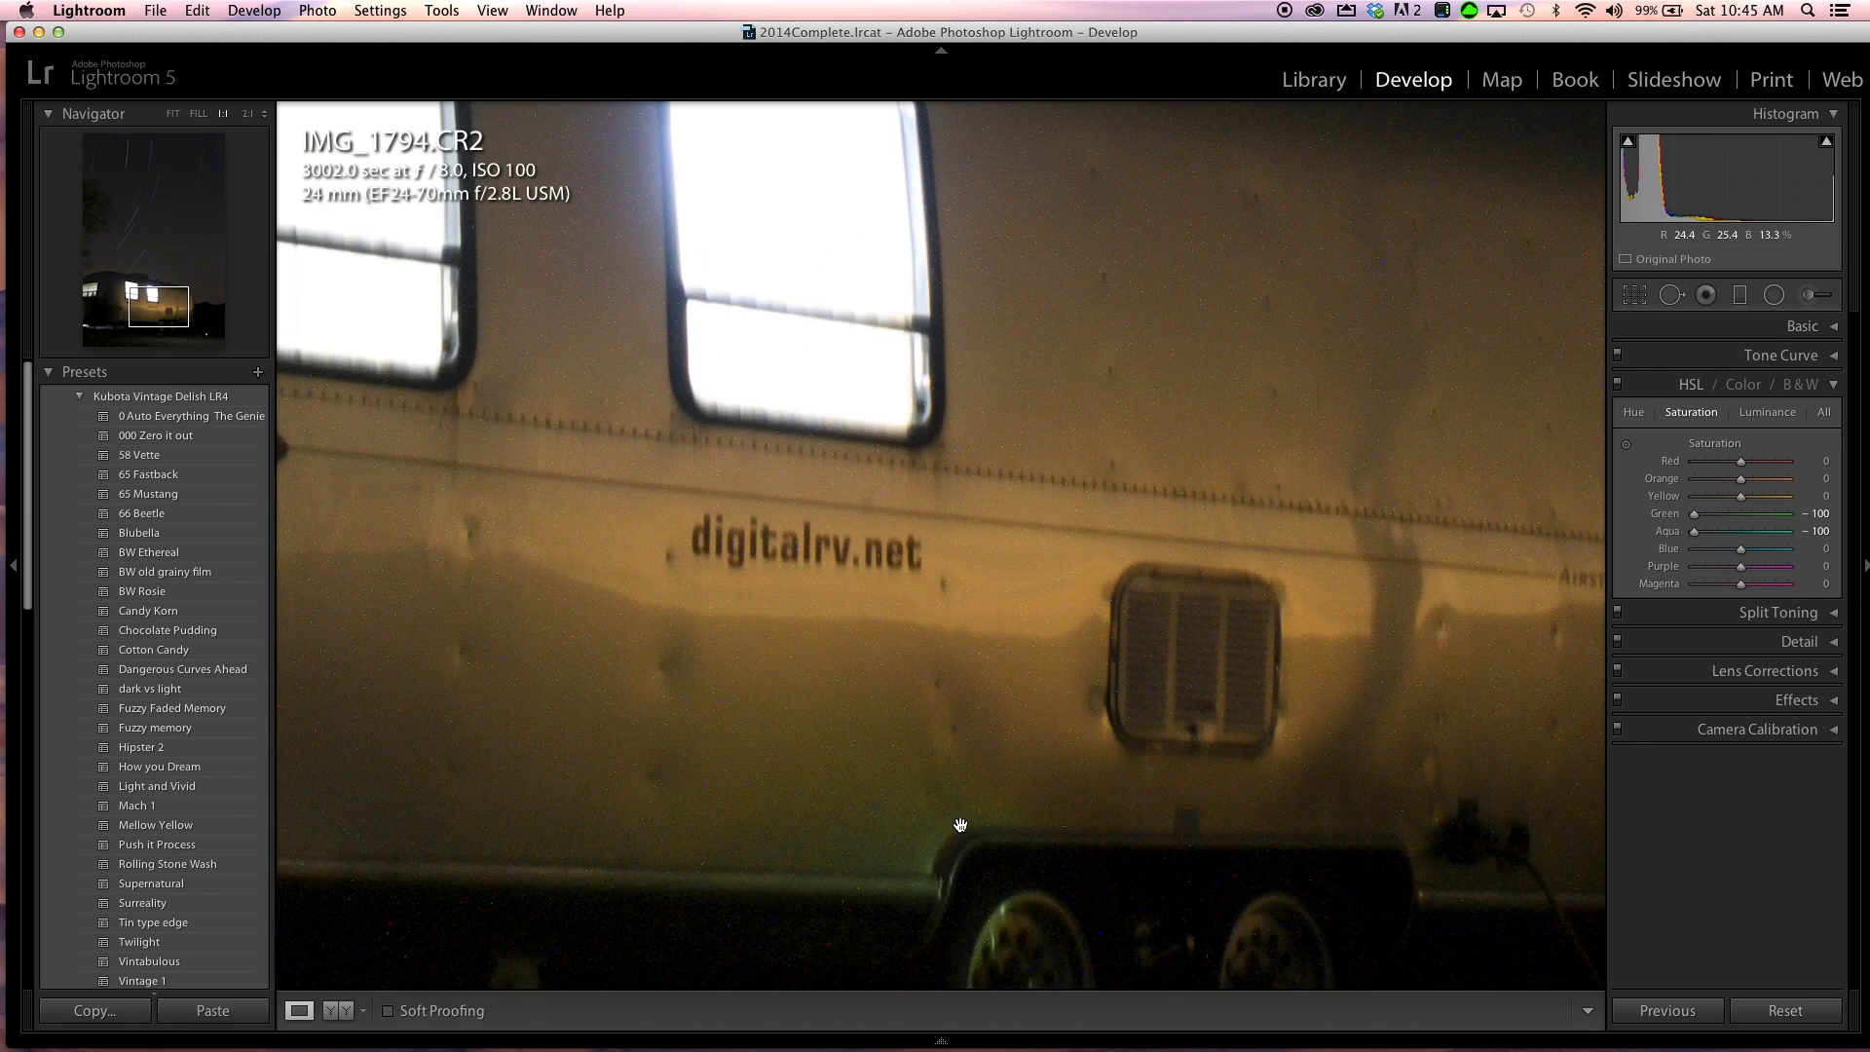
pyautogui.click(1000, 845)
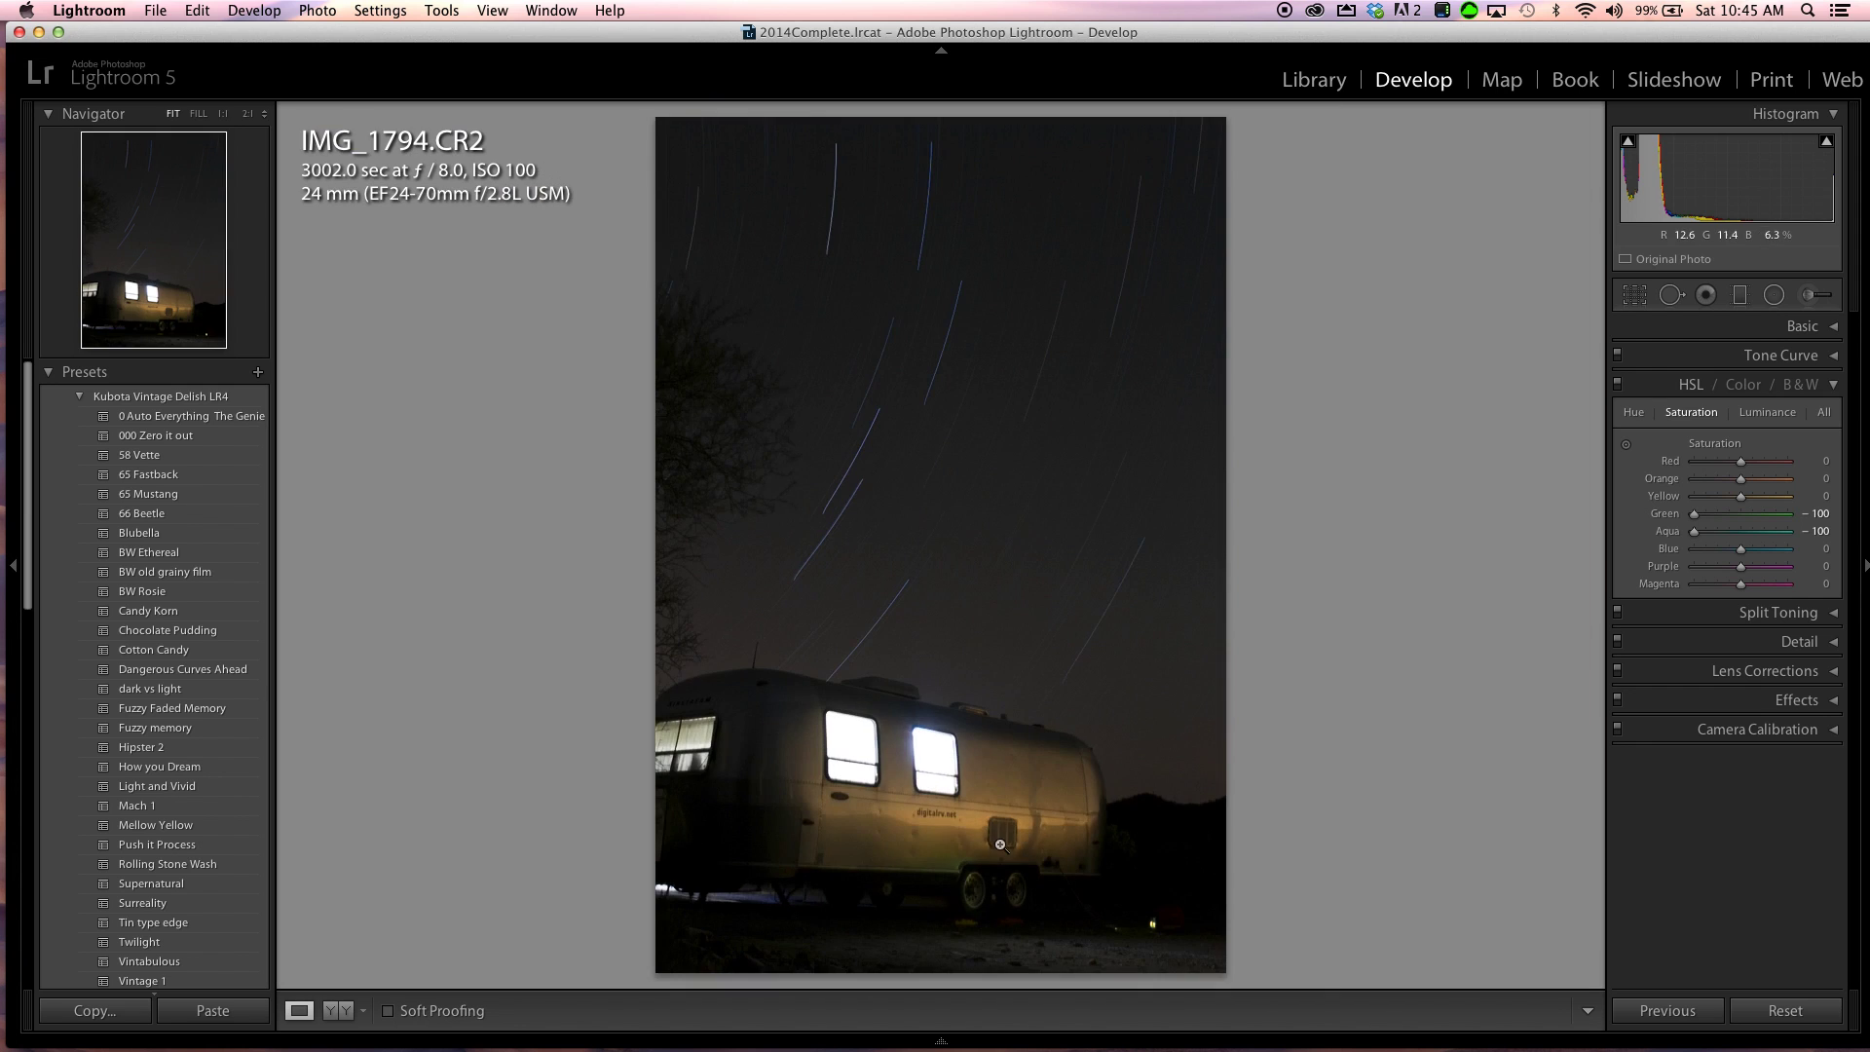
pyautogui.click(1153, 928)
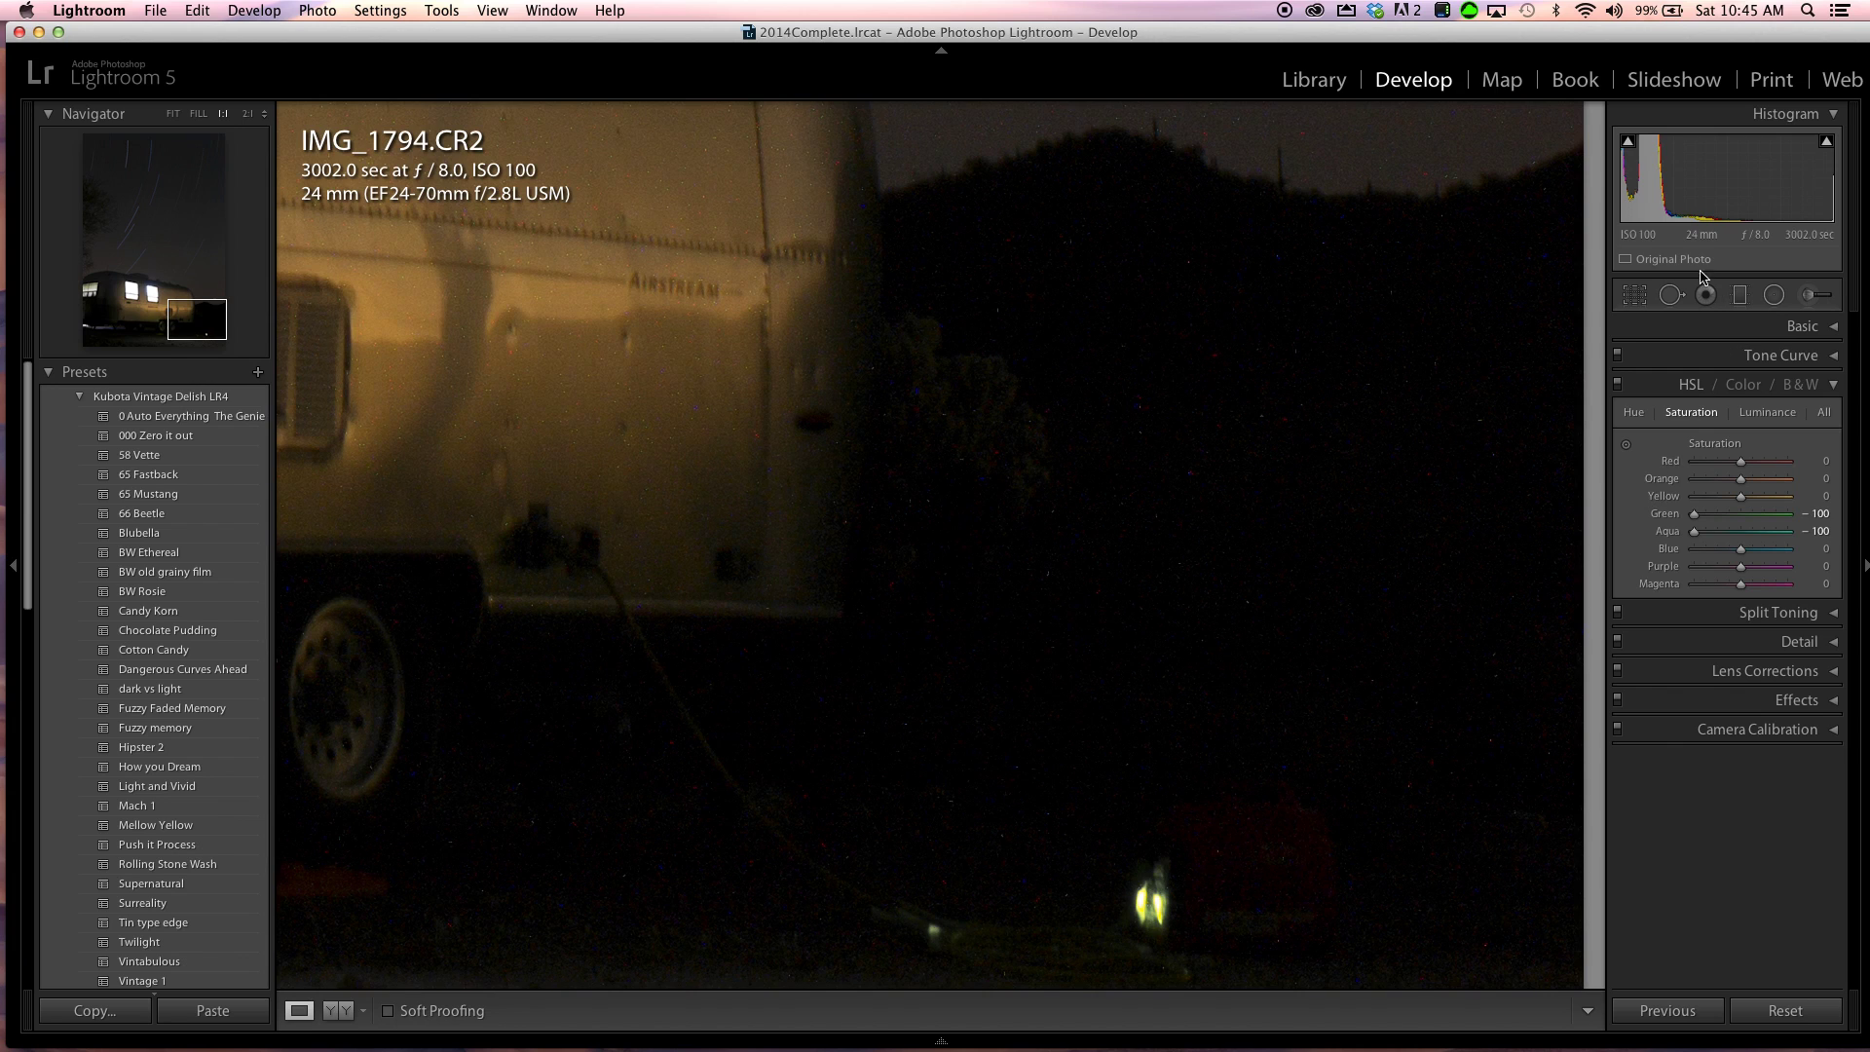
# Step: Heal the two bright ground specks with a size-57 Spot Removal brush, then fit the photo
pyautogui.click(1675, 296)
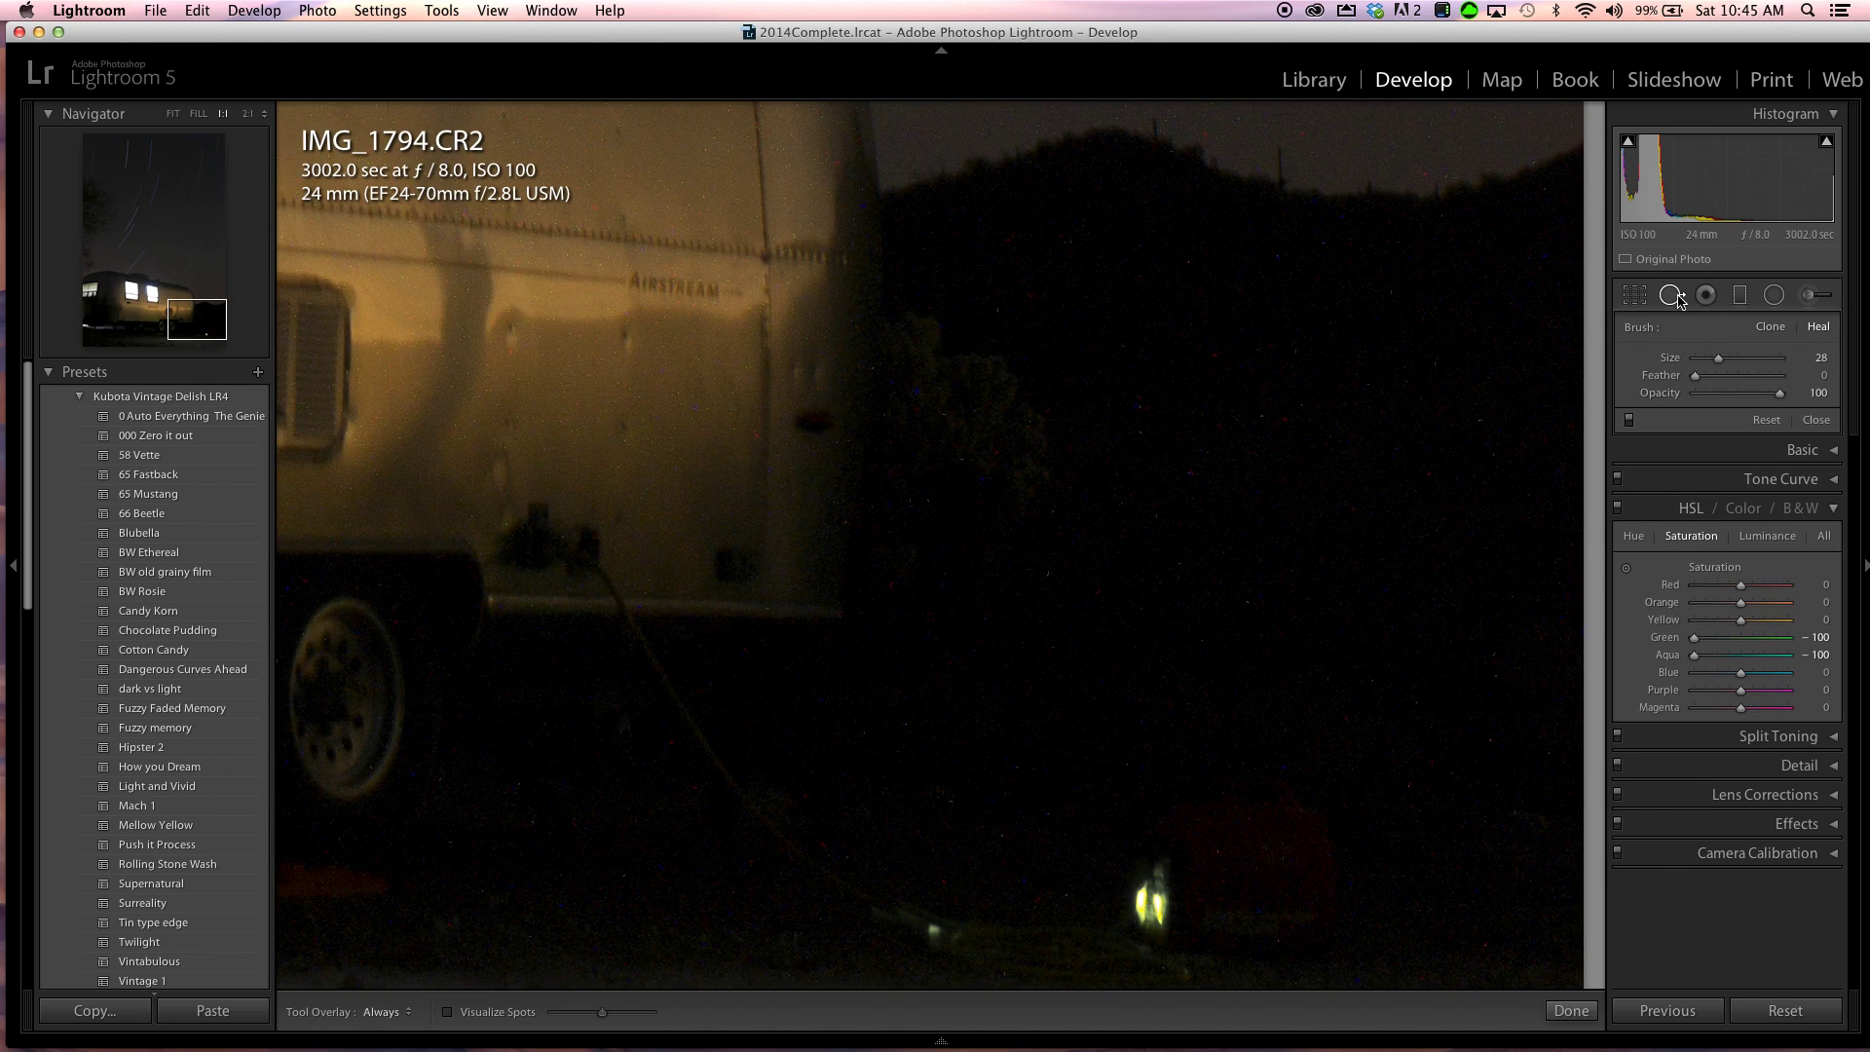
pyautogui.scroll(6, 1155, 891)
pyautogui.click(1152, 901)
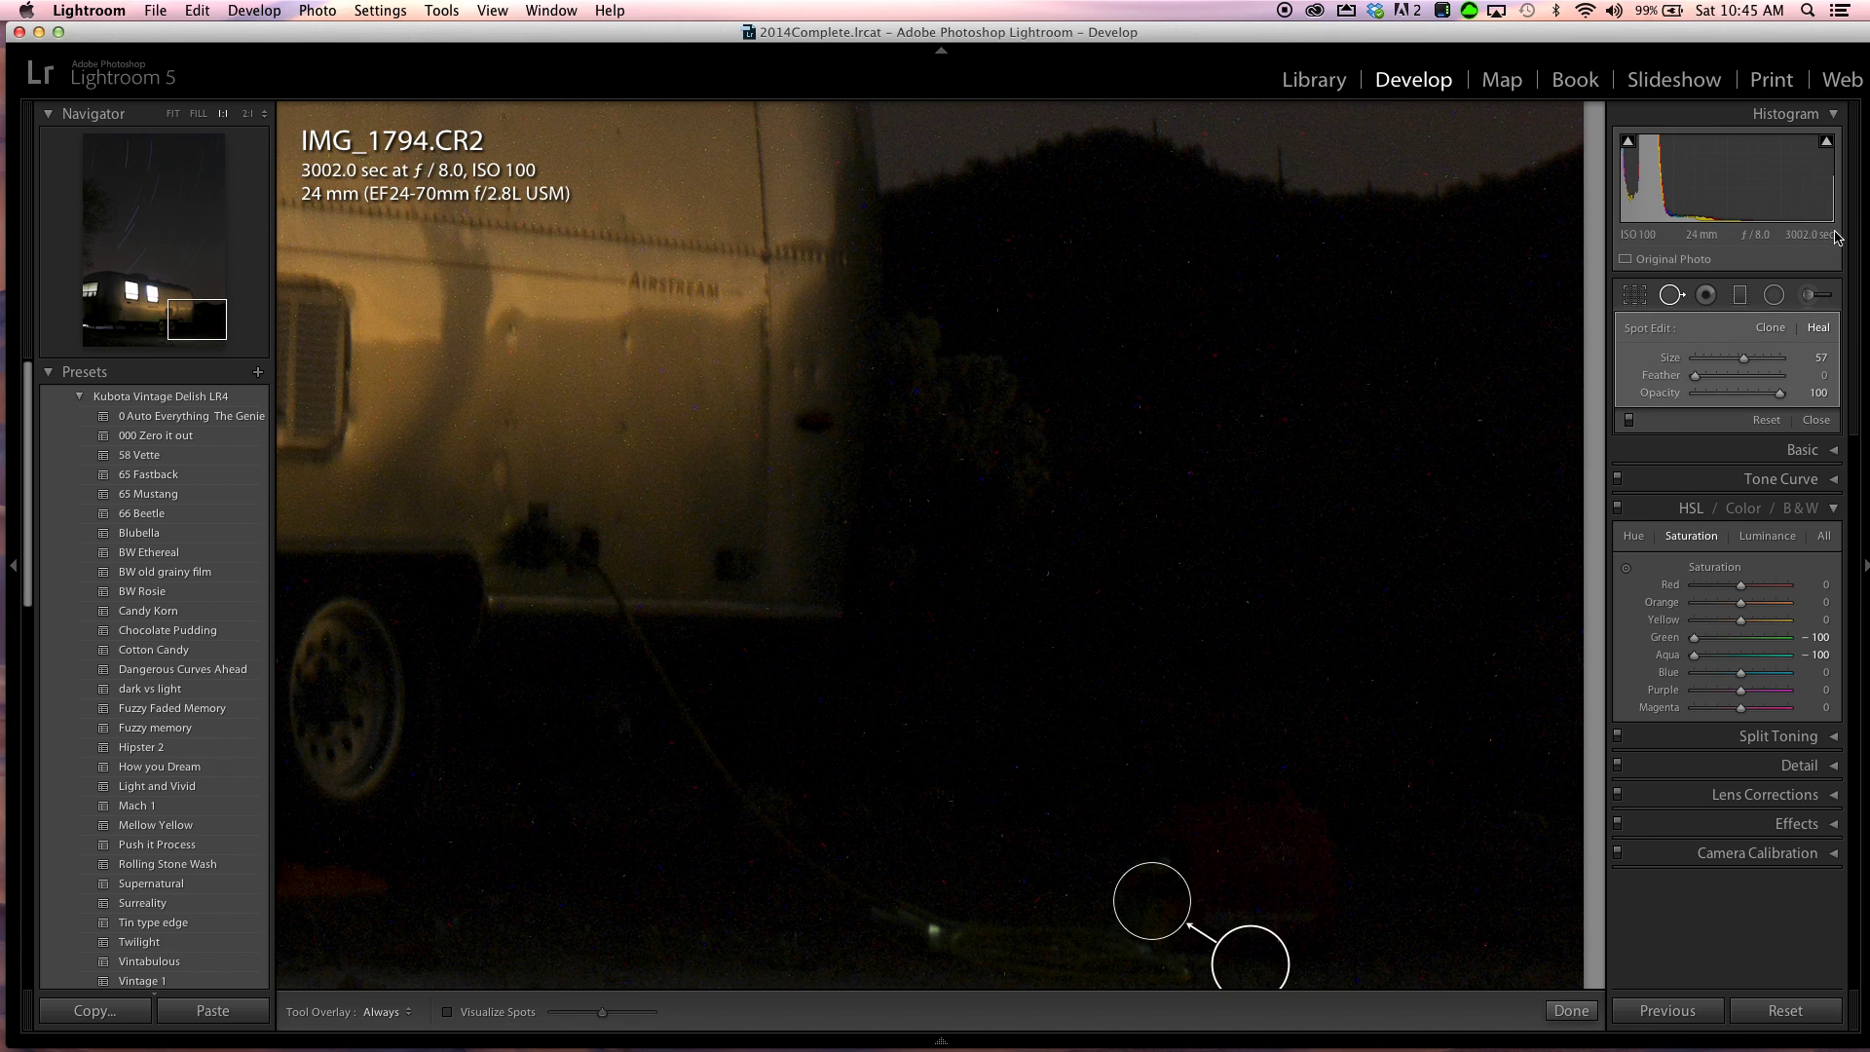
pyautogui.click(935, 926)
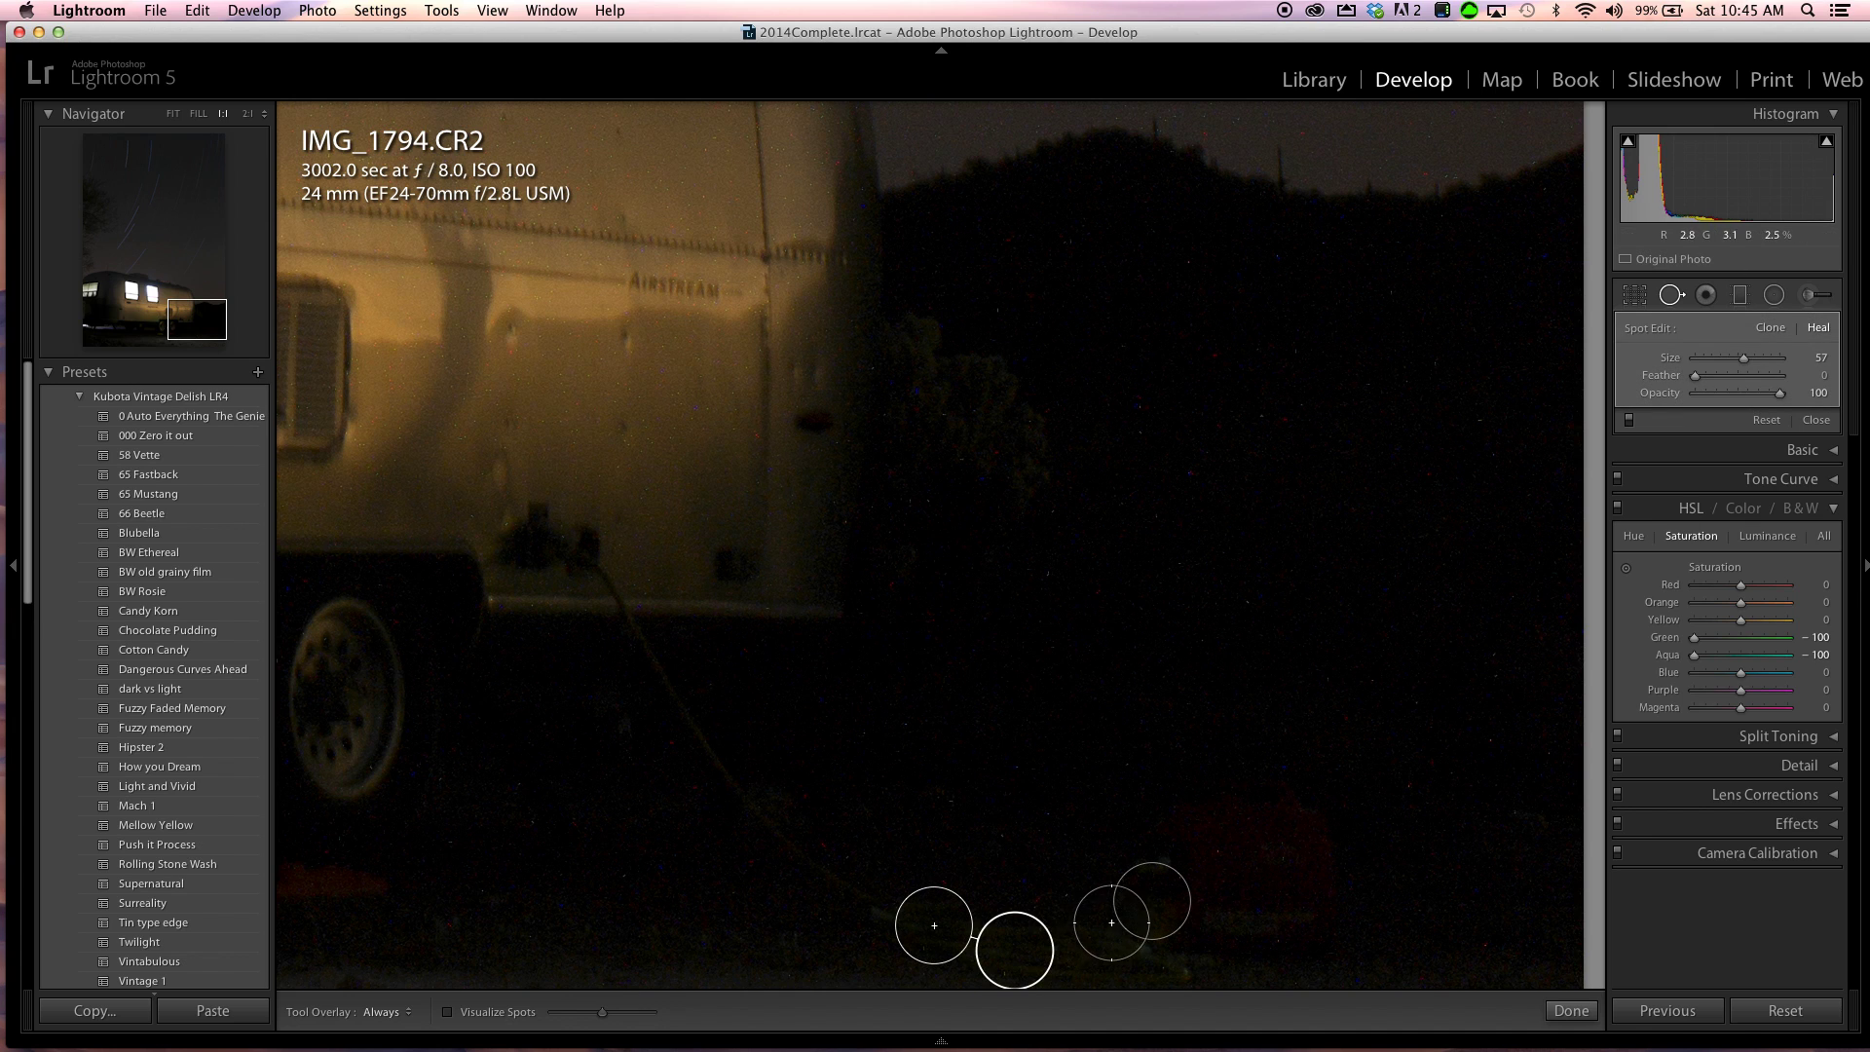
pyautogui.click(1646, 297)
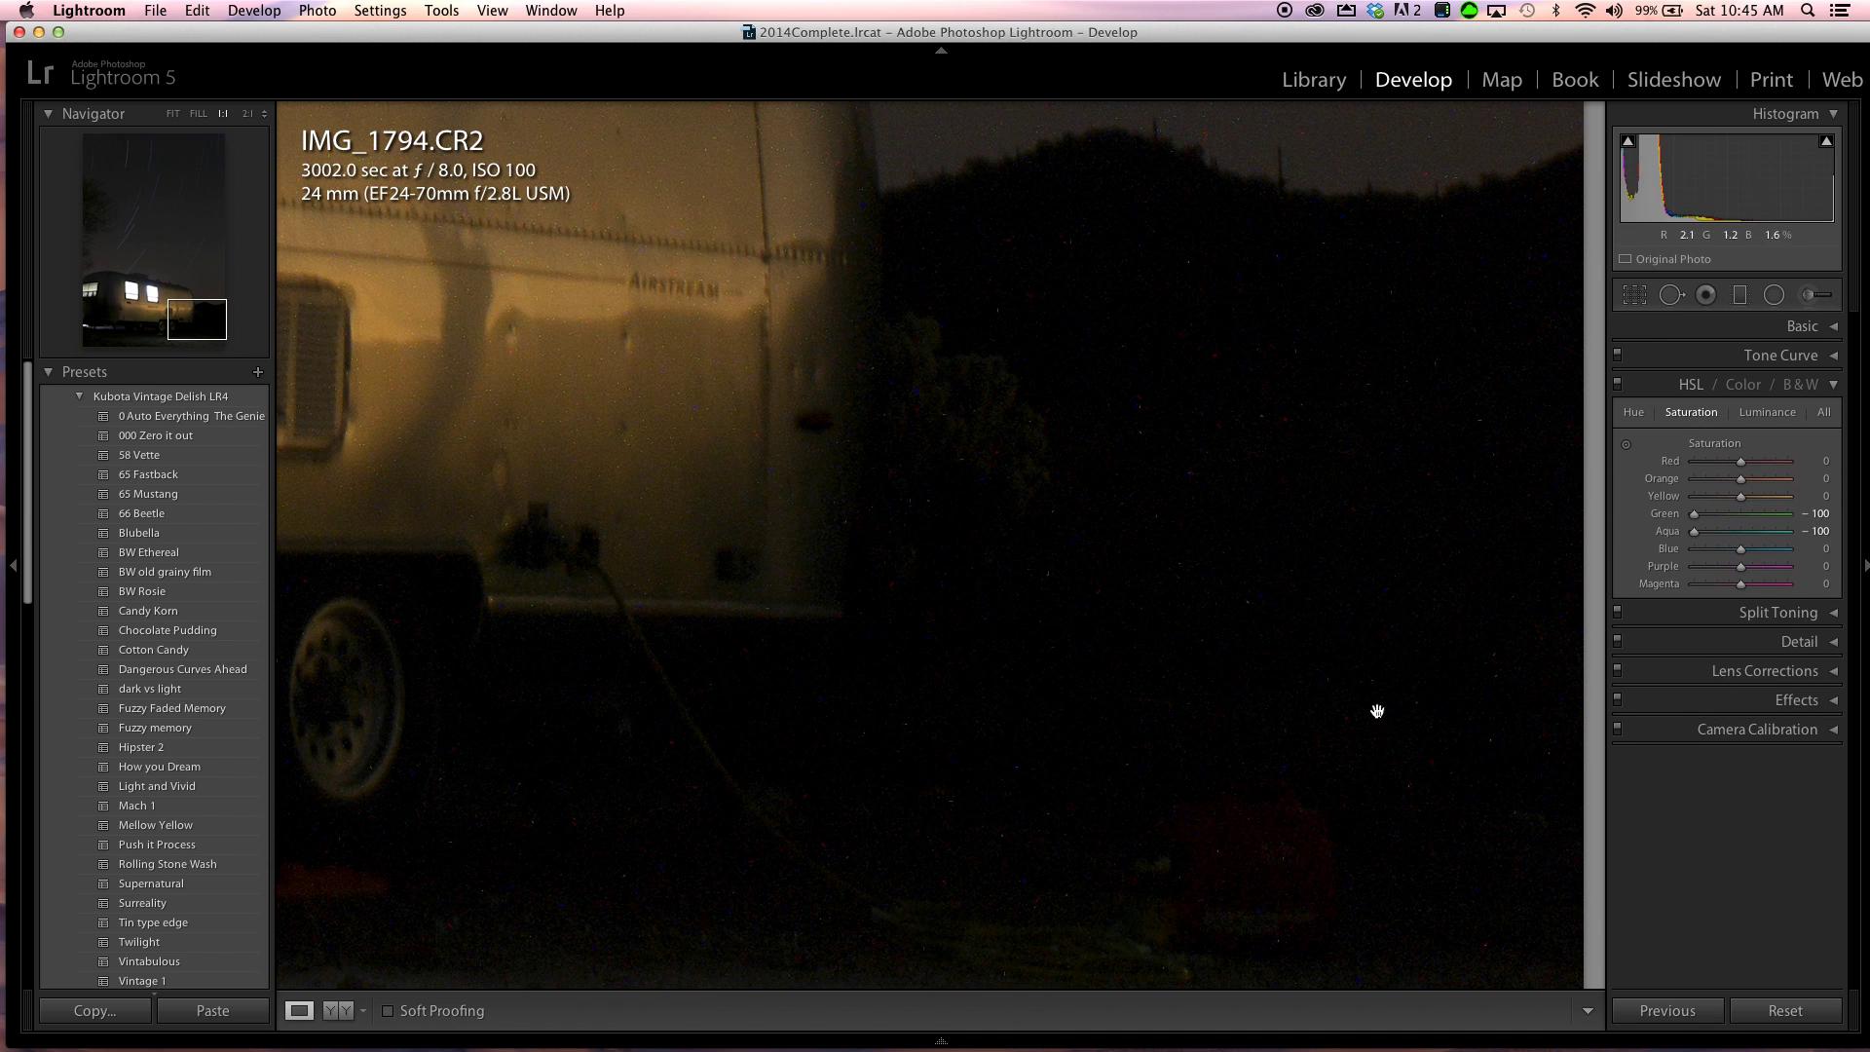
pyautogui.click(1274, 742)
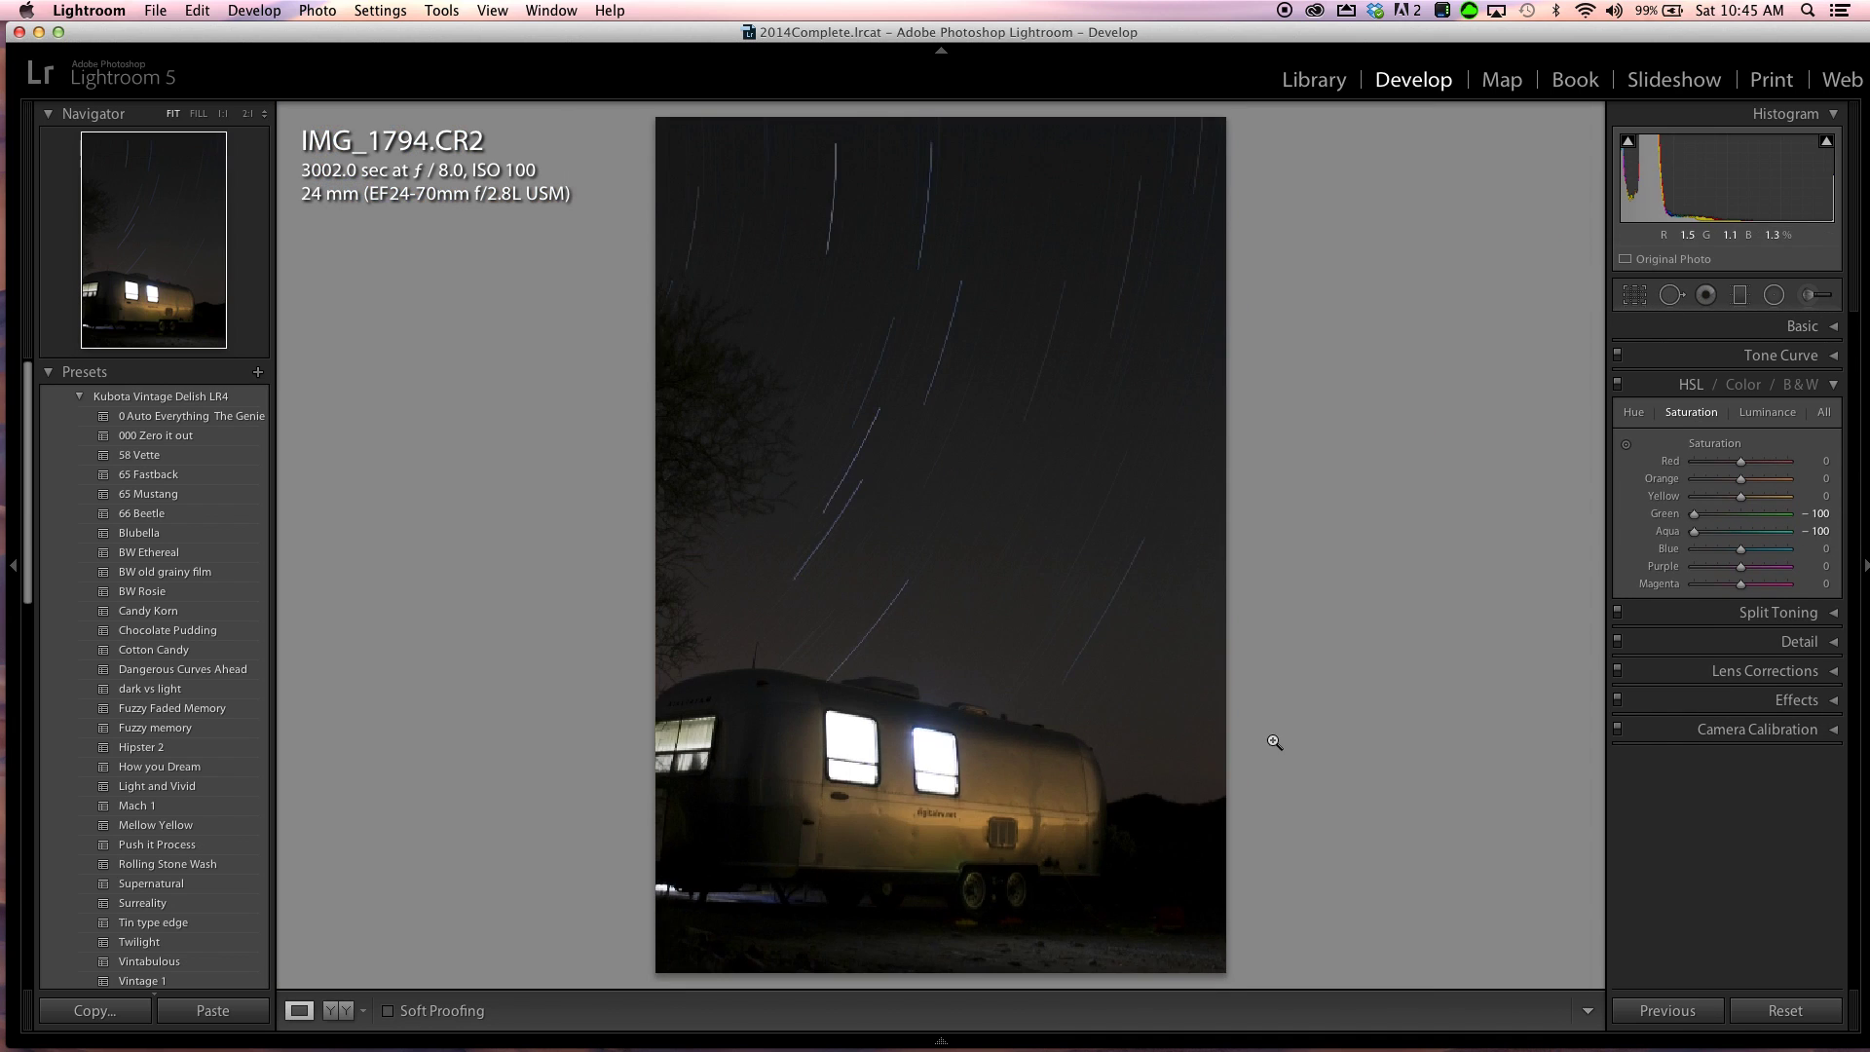
# Step: Zoom to 1:1 on the trailer's side to inspect it
pyautogui.click(956, 871)
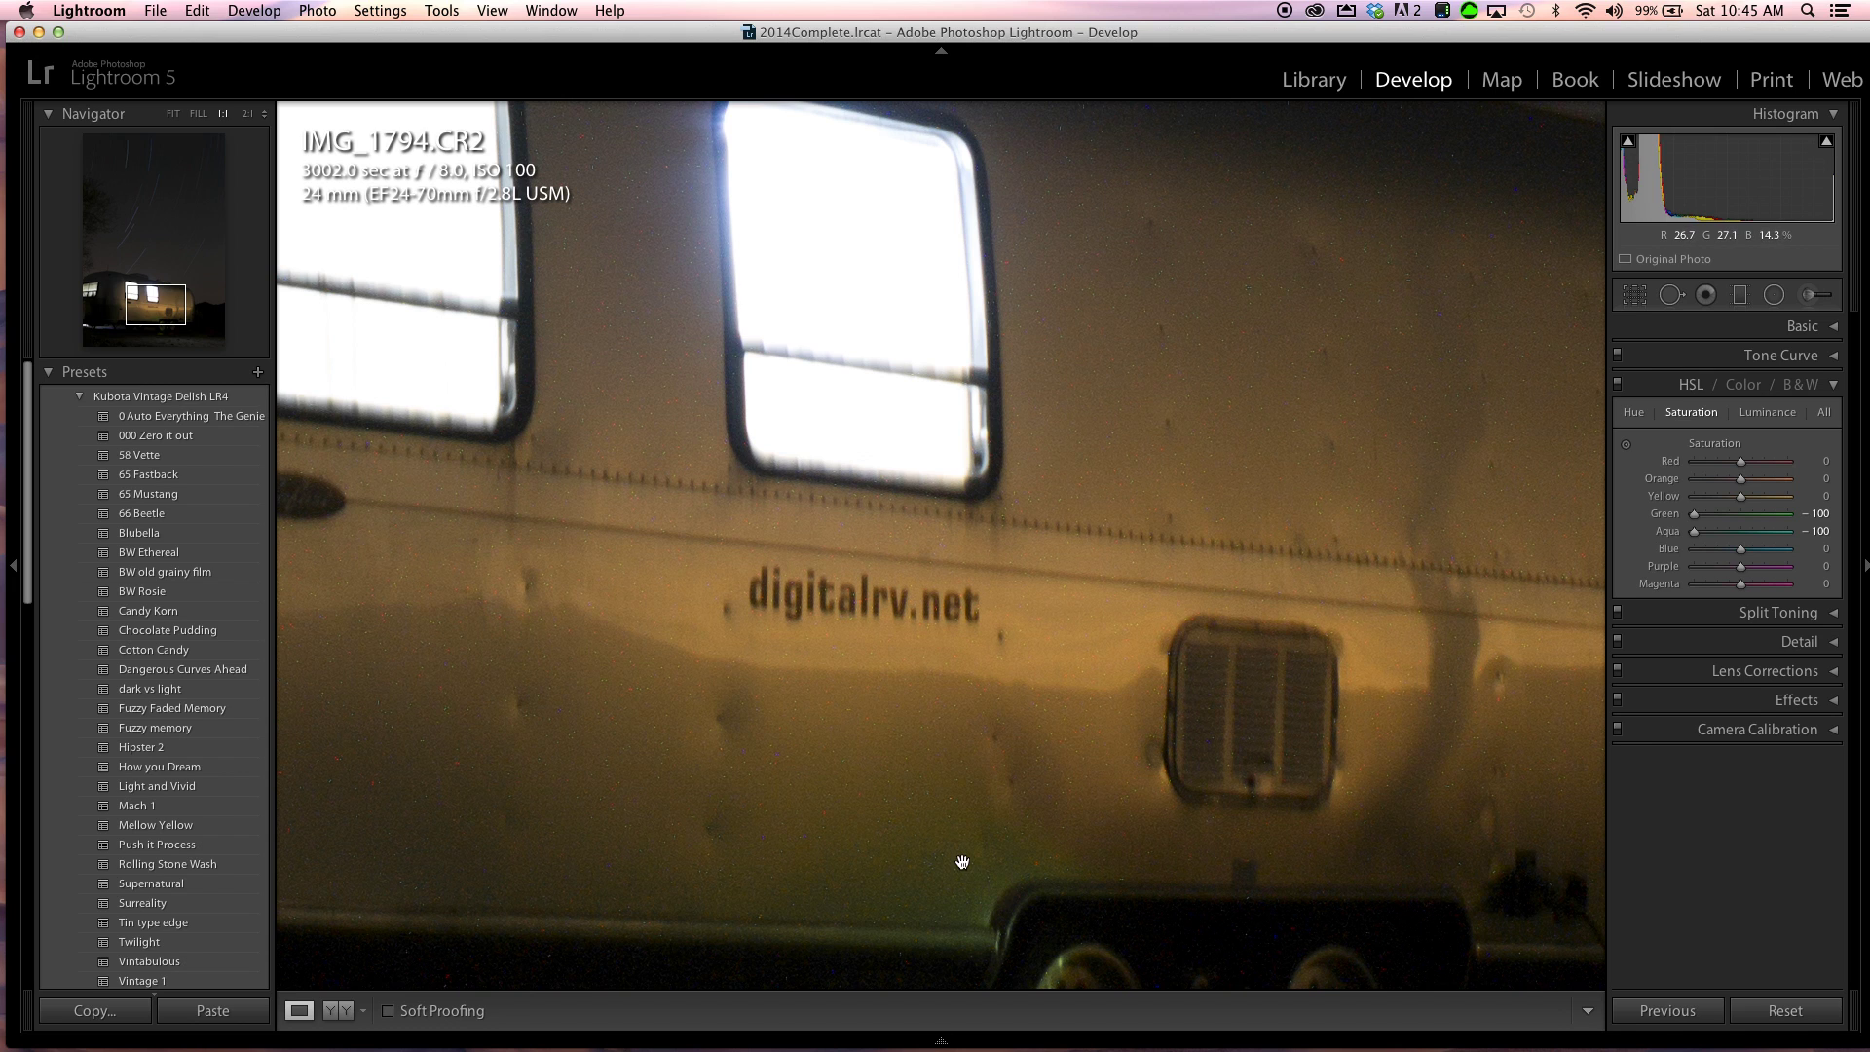
pyautogui.click(963, 862)
pyautogui.click(971, 856)
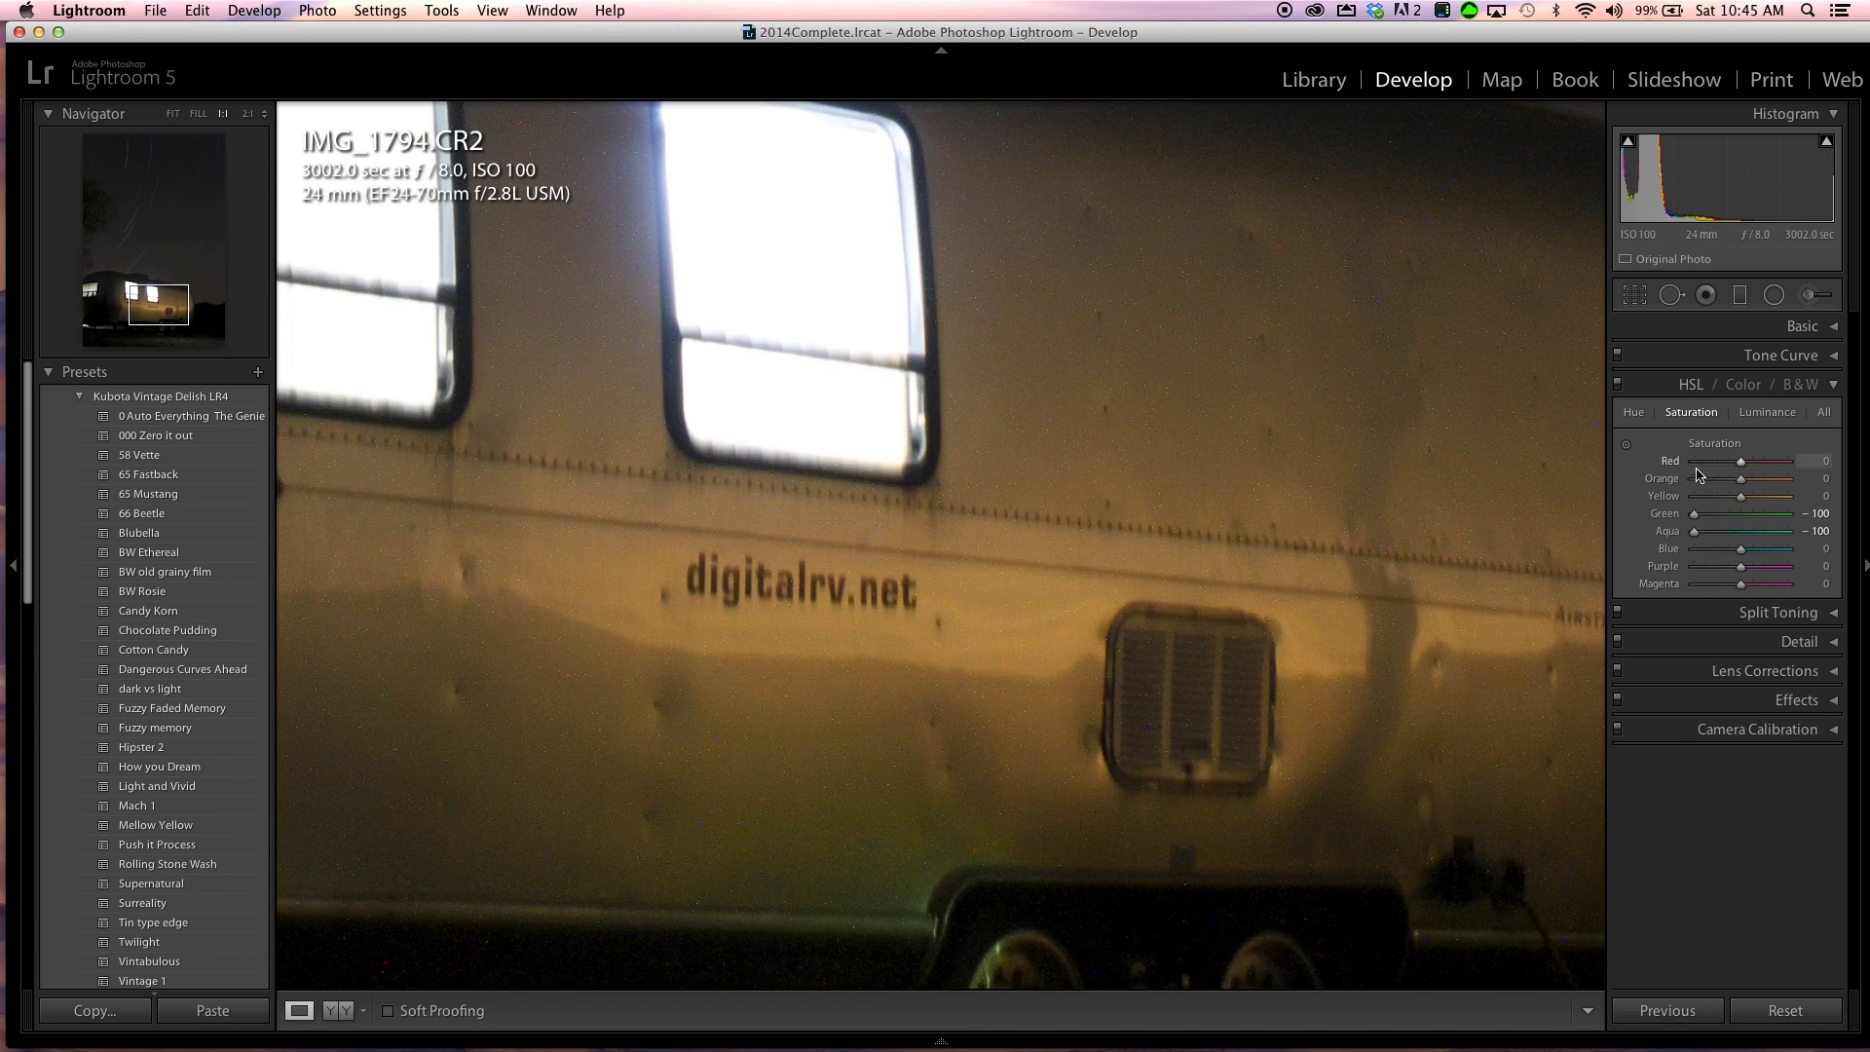
# Step: In the Detail panel, test Luminance noise reduction, return it to 0, and fit the view
pyautogui.click(1835, 386)
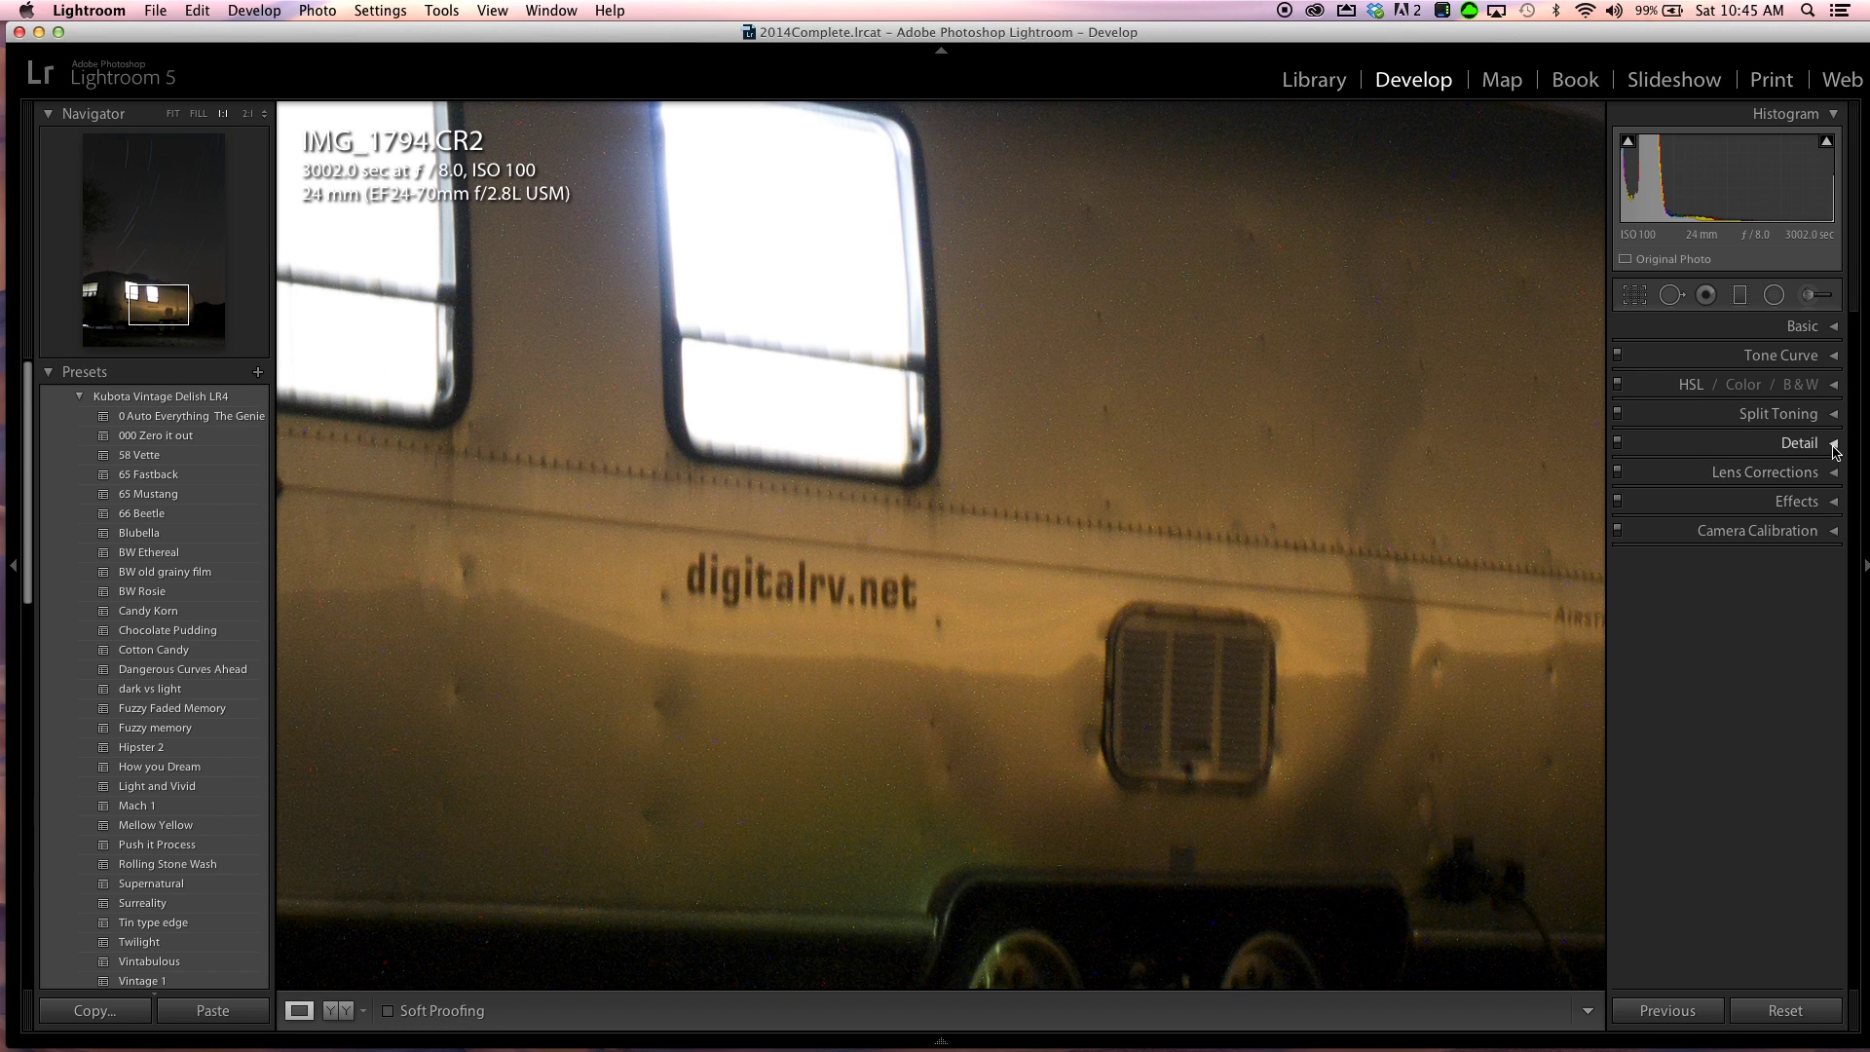
pyautogui.click(1835, 446)
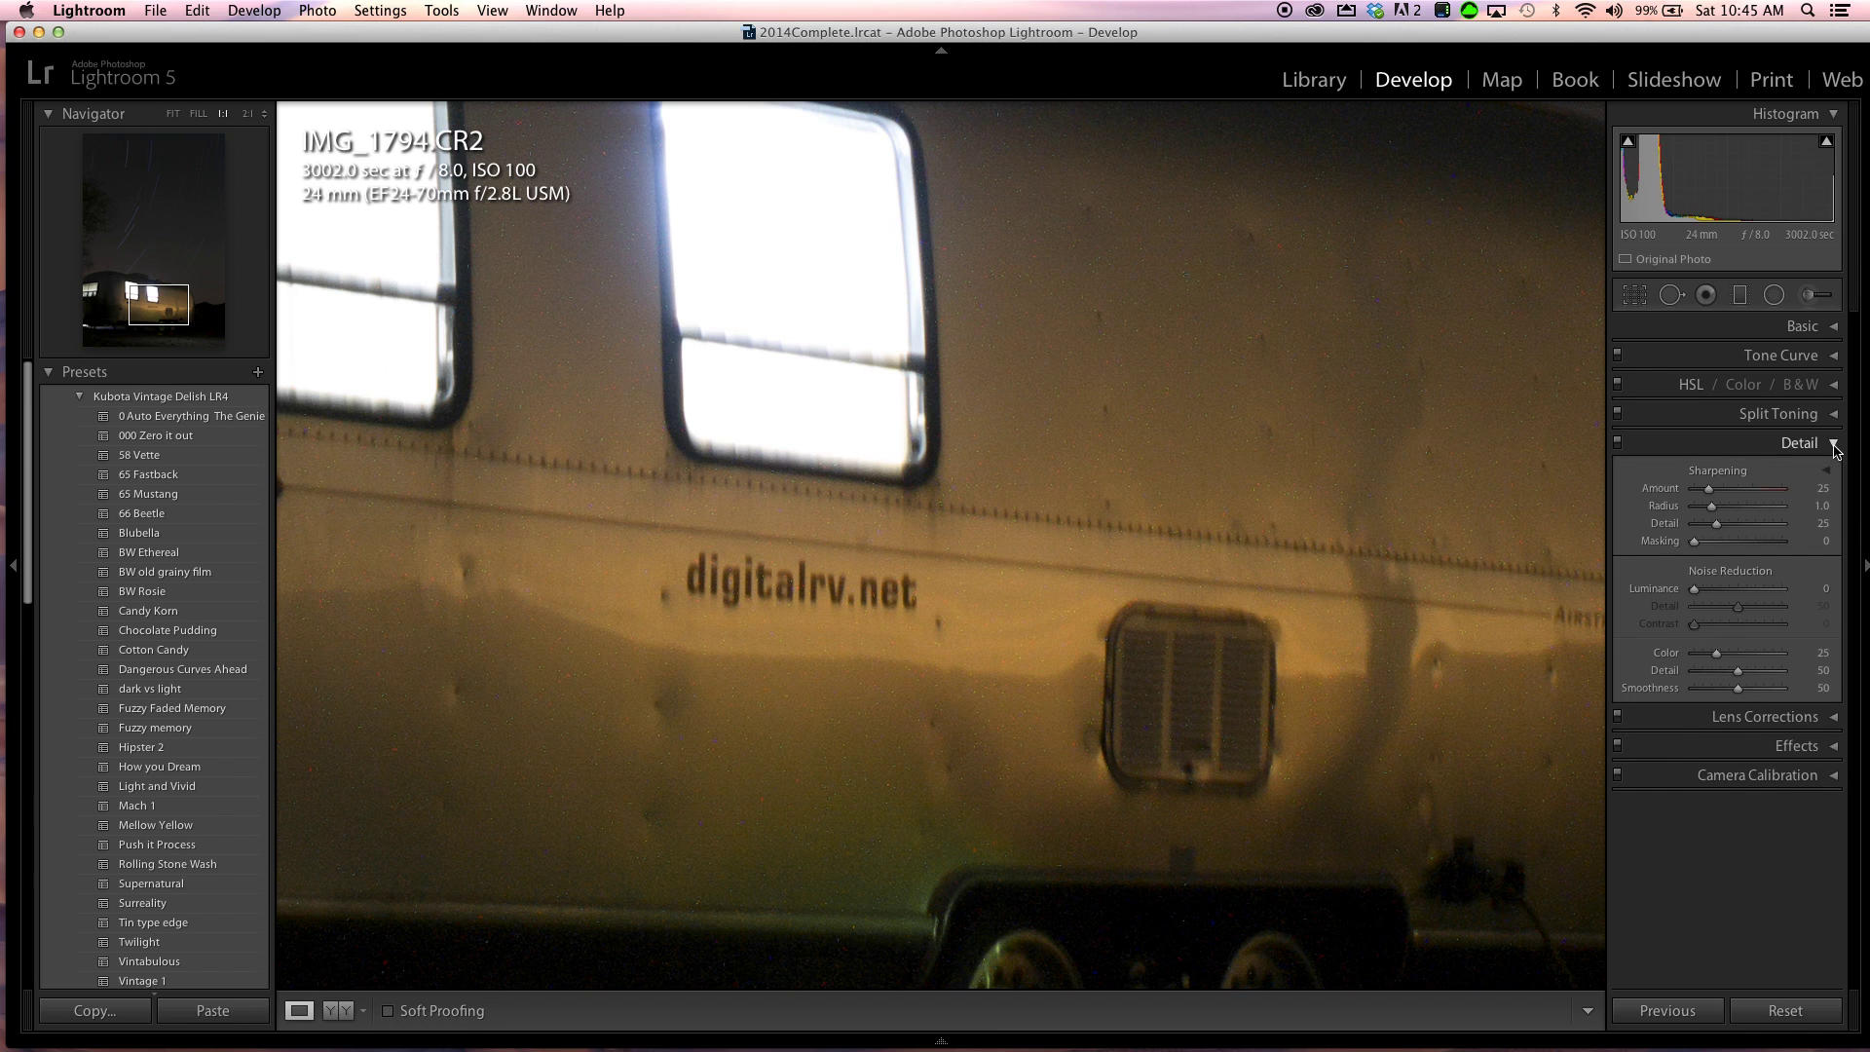
pyautogui.click(1740, 589)
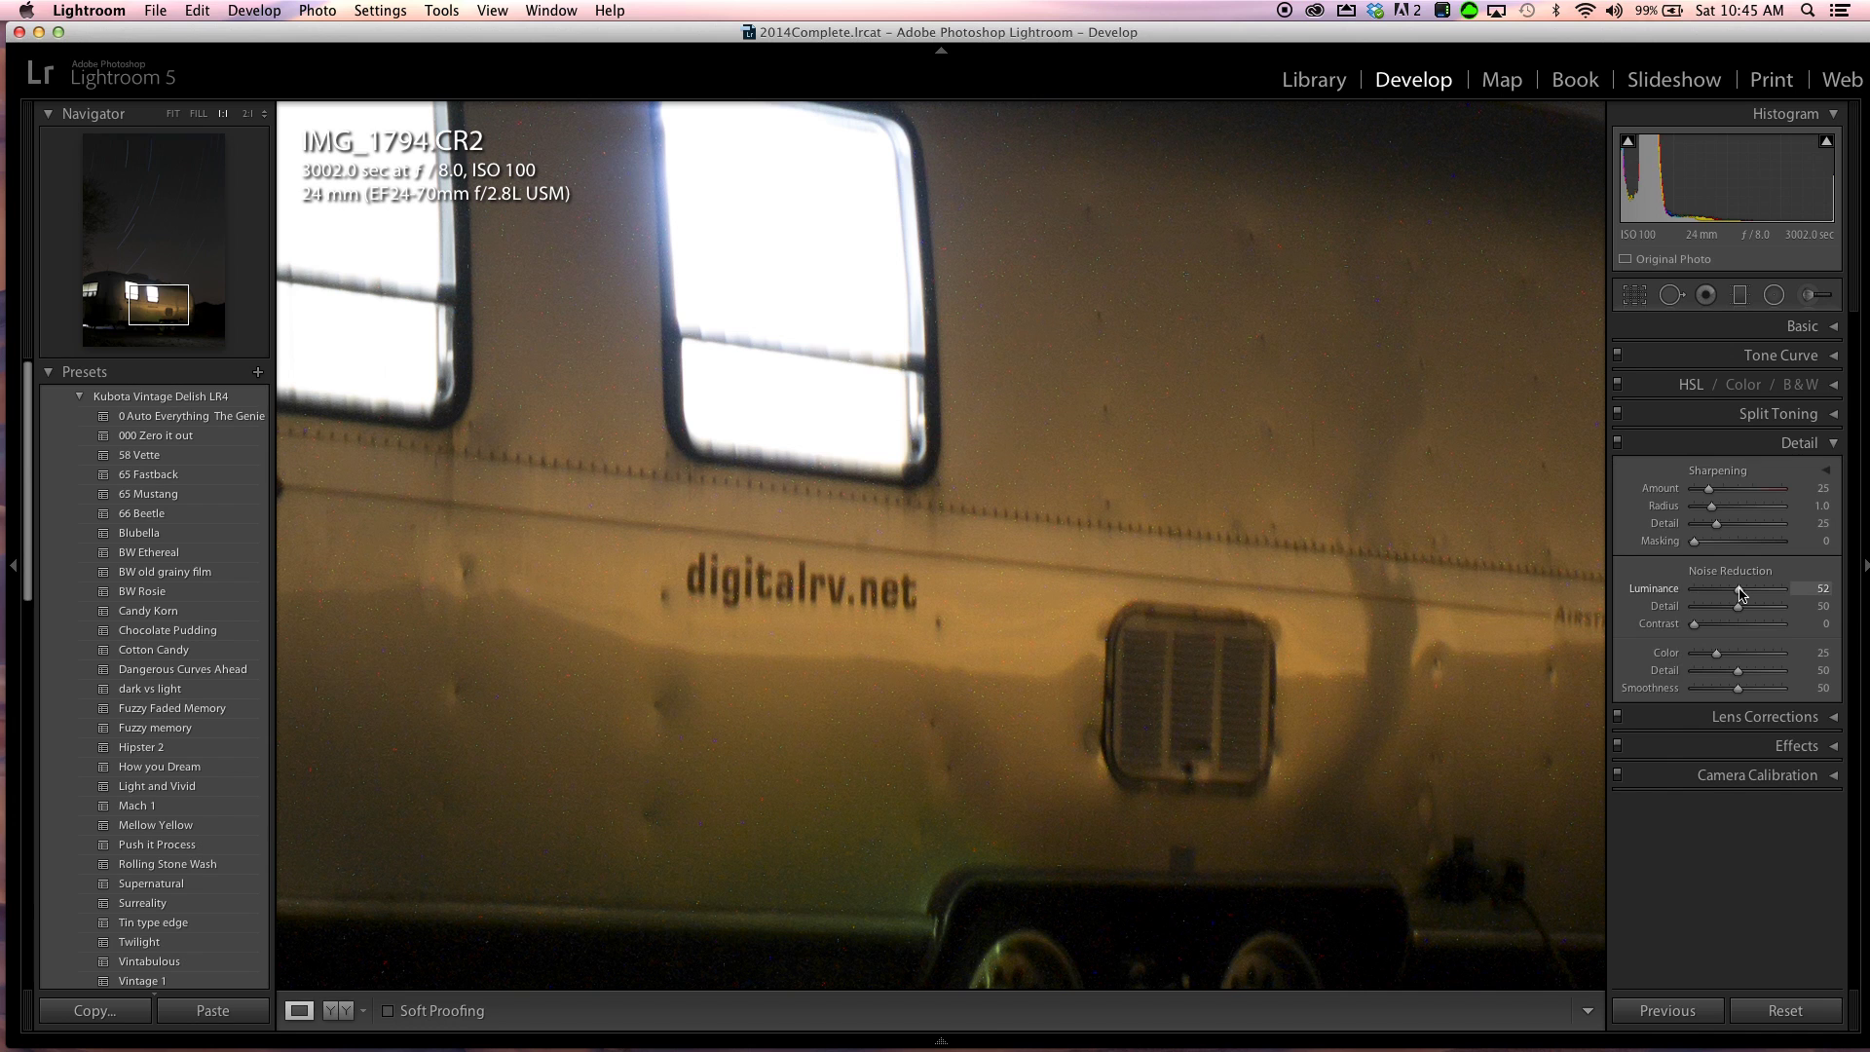
pyautogui.moveTo(1740, 591)
pyautogui.mouseDown()
pyautogui.moveTo(1780, 591)
pyautogui.moveTo(1732, 590)
pyautogui.mouseUp()
pyautogui.moveTo(1740, 591); pyautogui.dragTo(1609, 580)
pyautogui.click(1223, 513)
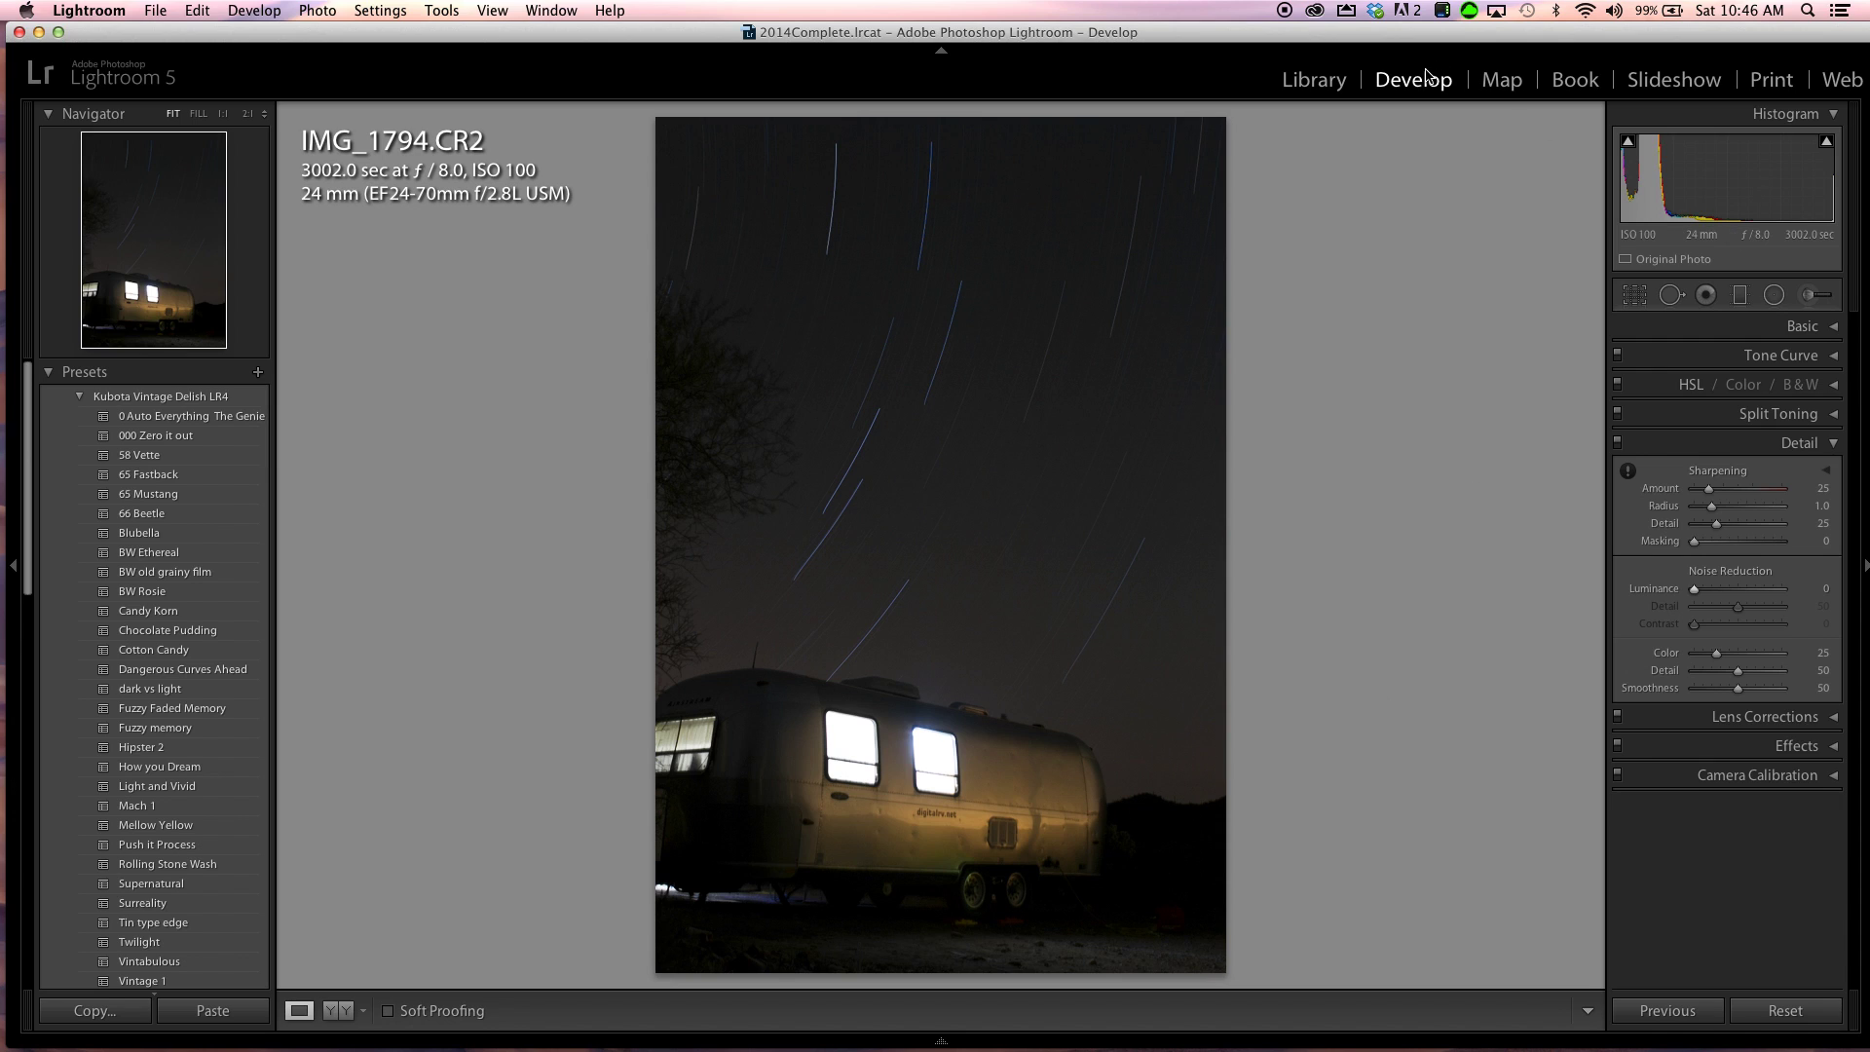
# Step: Rotate the crop to about -2.86° so the trailer sits level, and commit it
pyautogui.click(1636, 295)
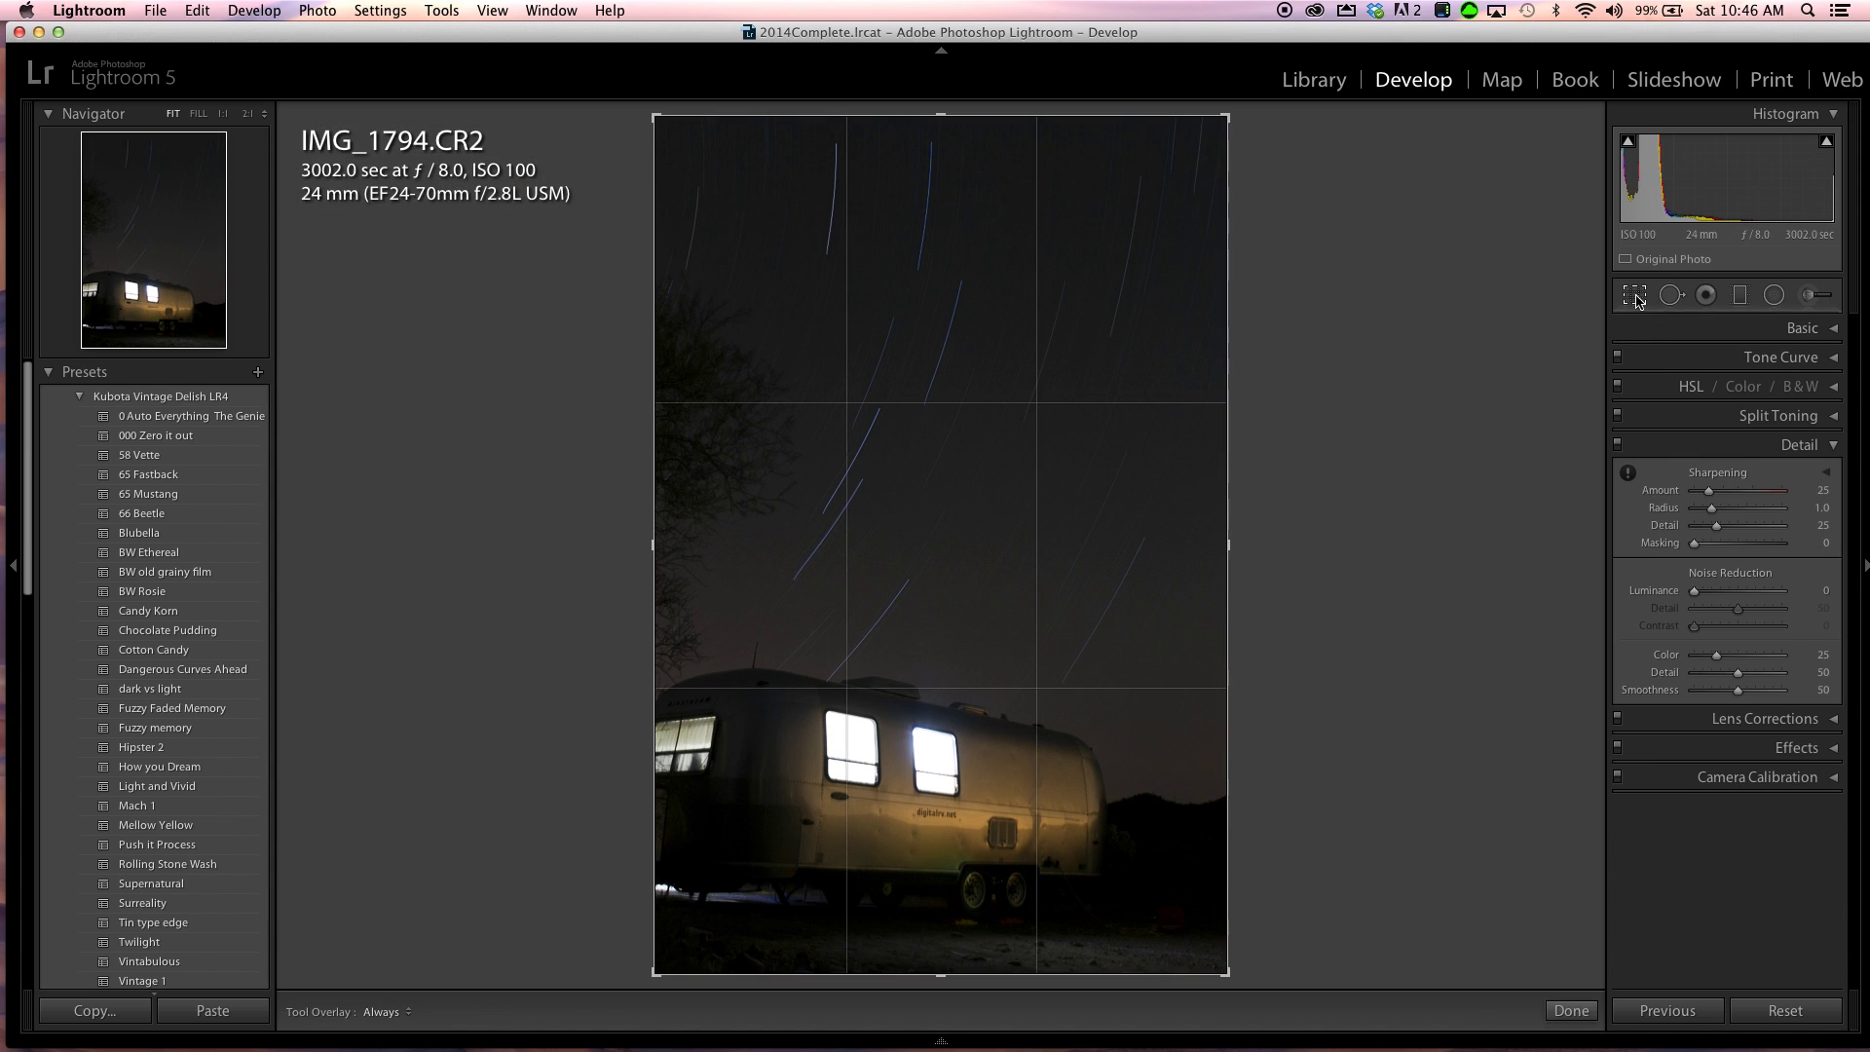
pyautogui.moveTo(1228, 980); pyautogui.dragTo(1257, 975)
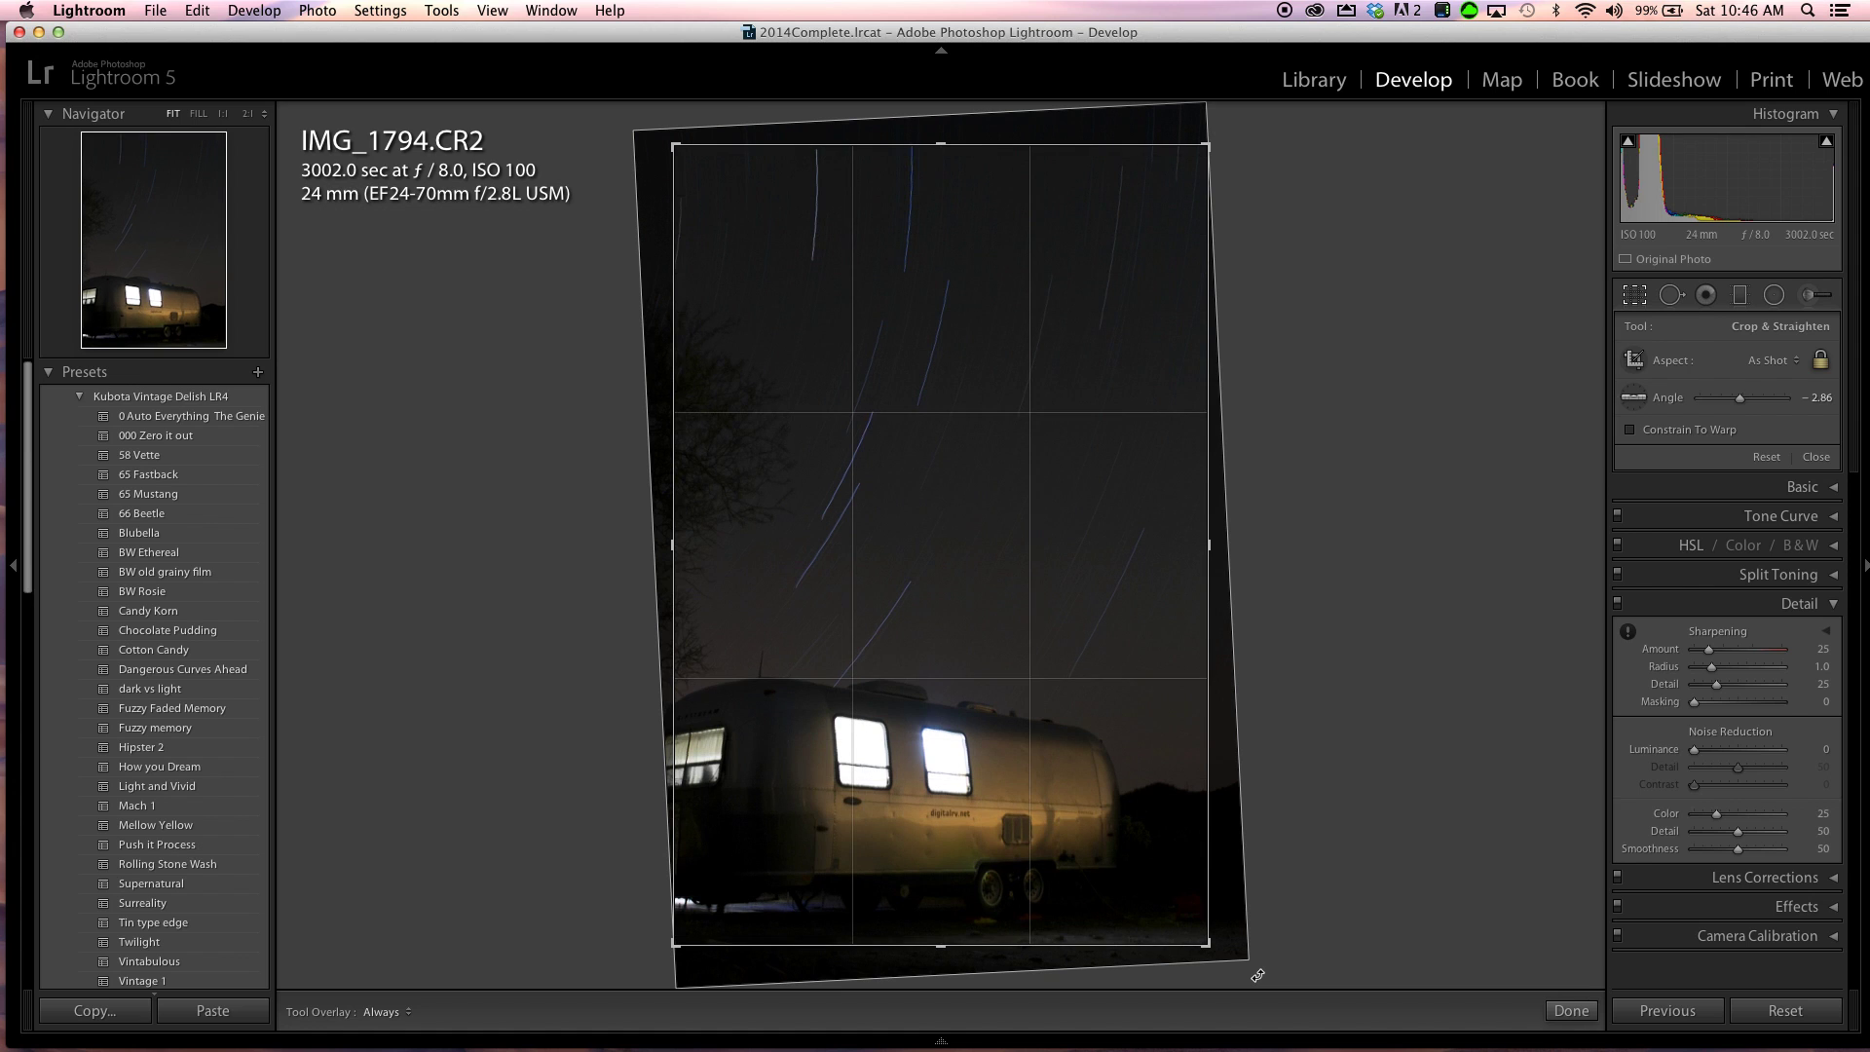
pyautogui.press('Return')
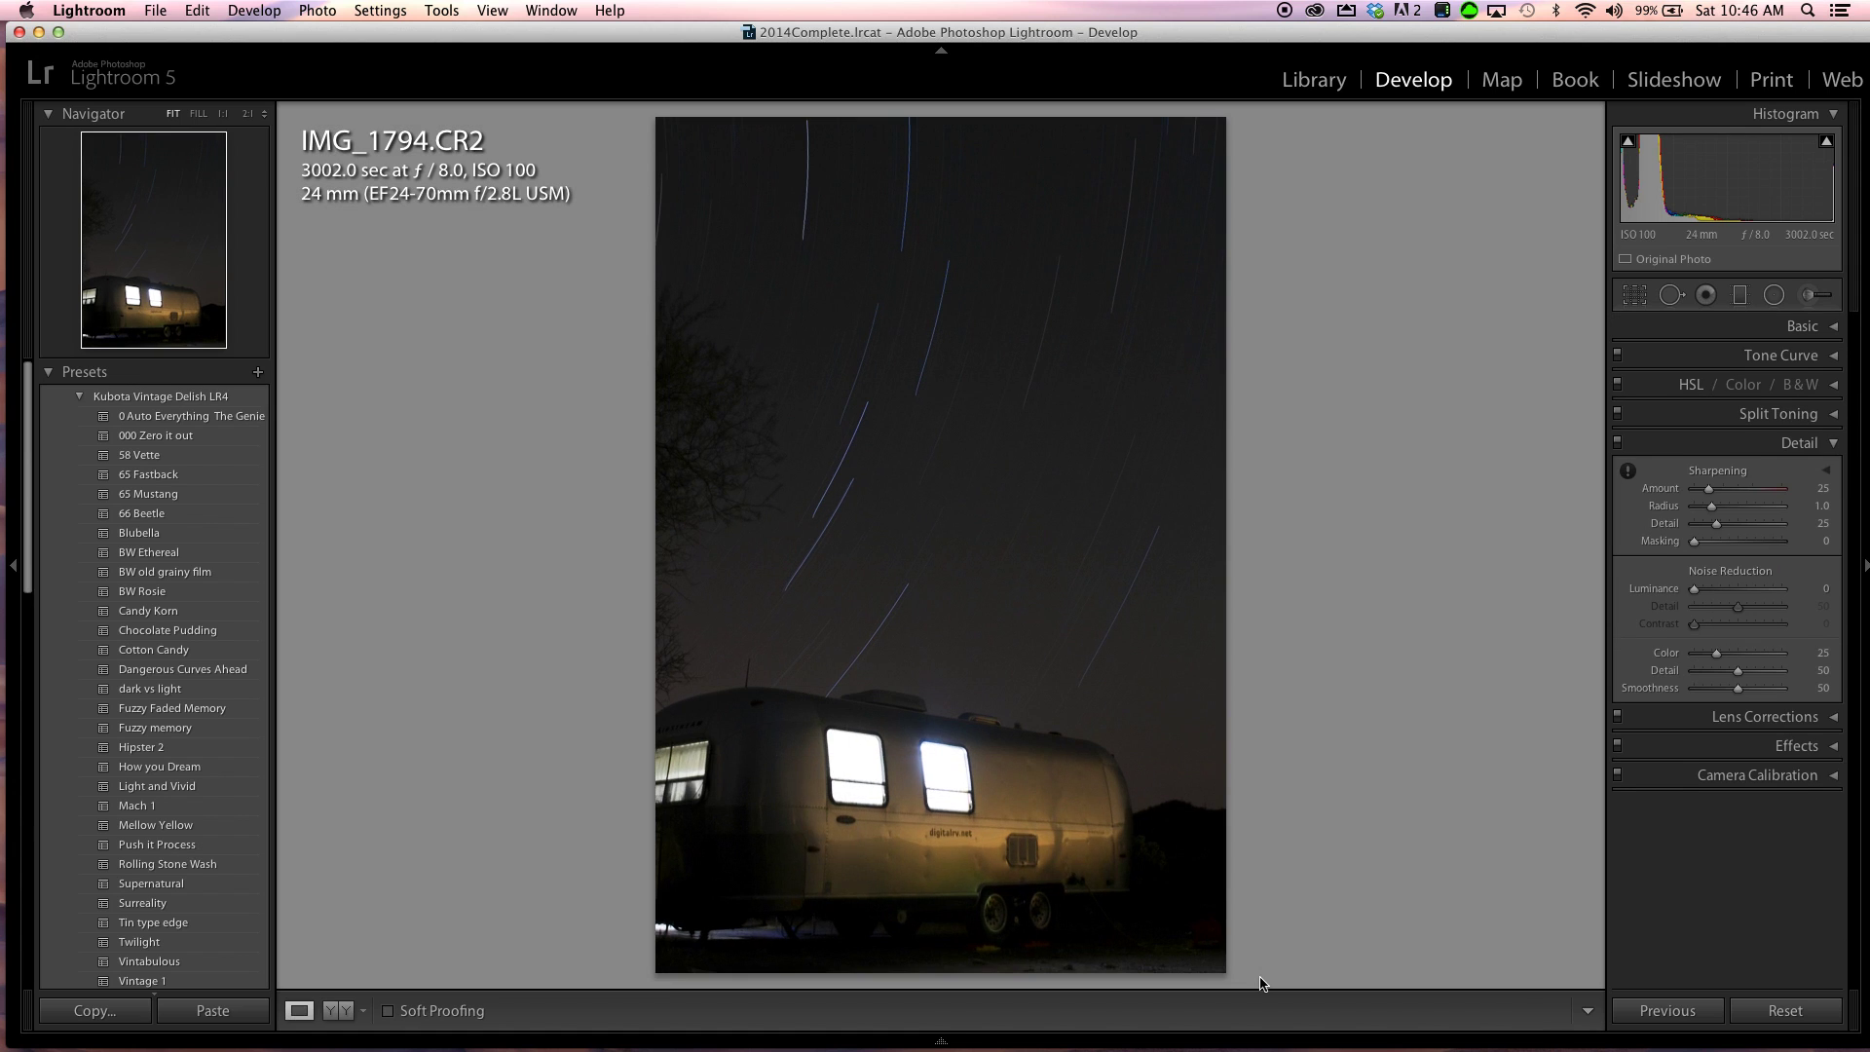
# Step: Raise the Basic panel Temp slider from 3550 to 4111
pyautogui.click(1842, 327)
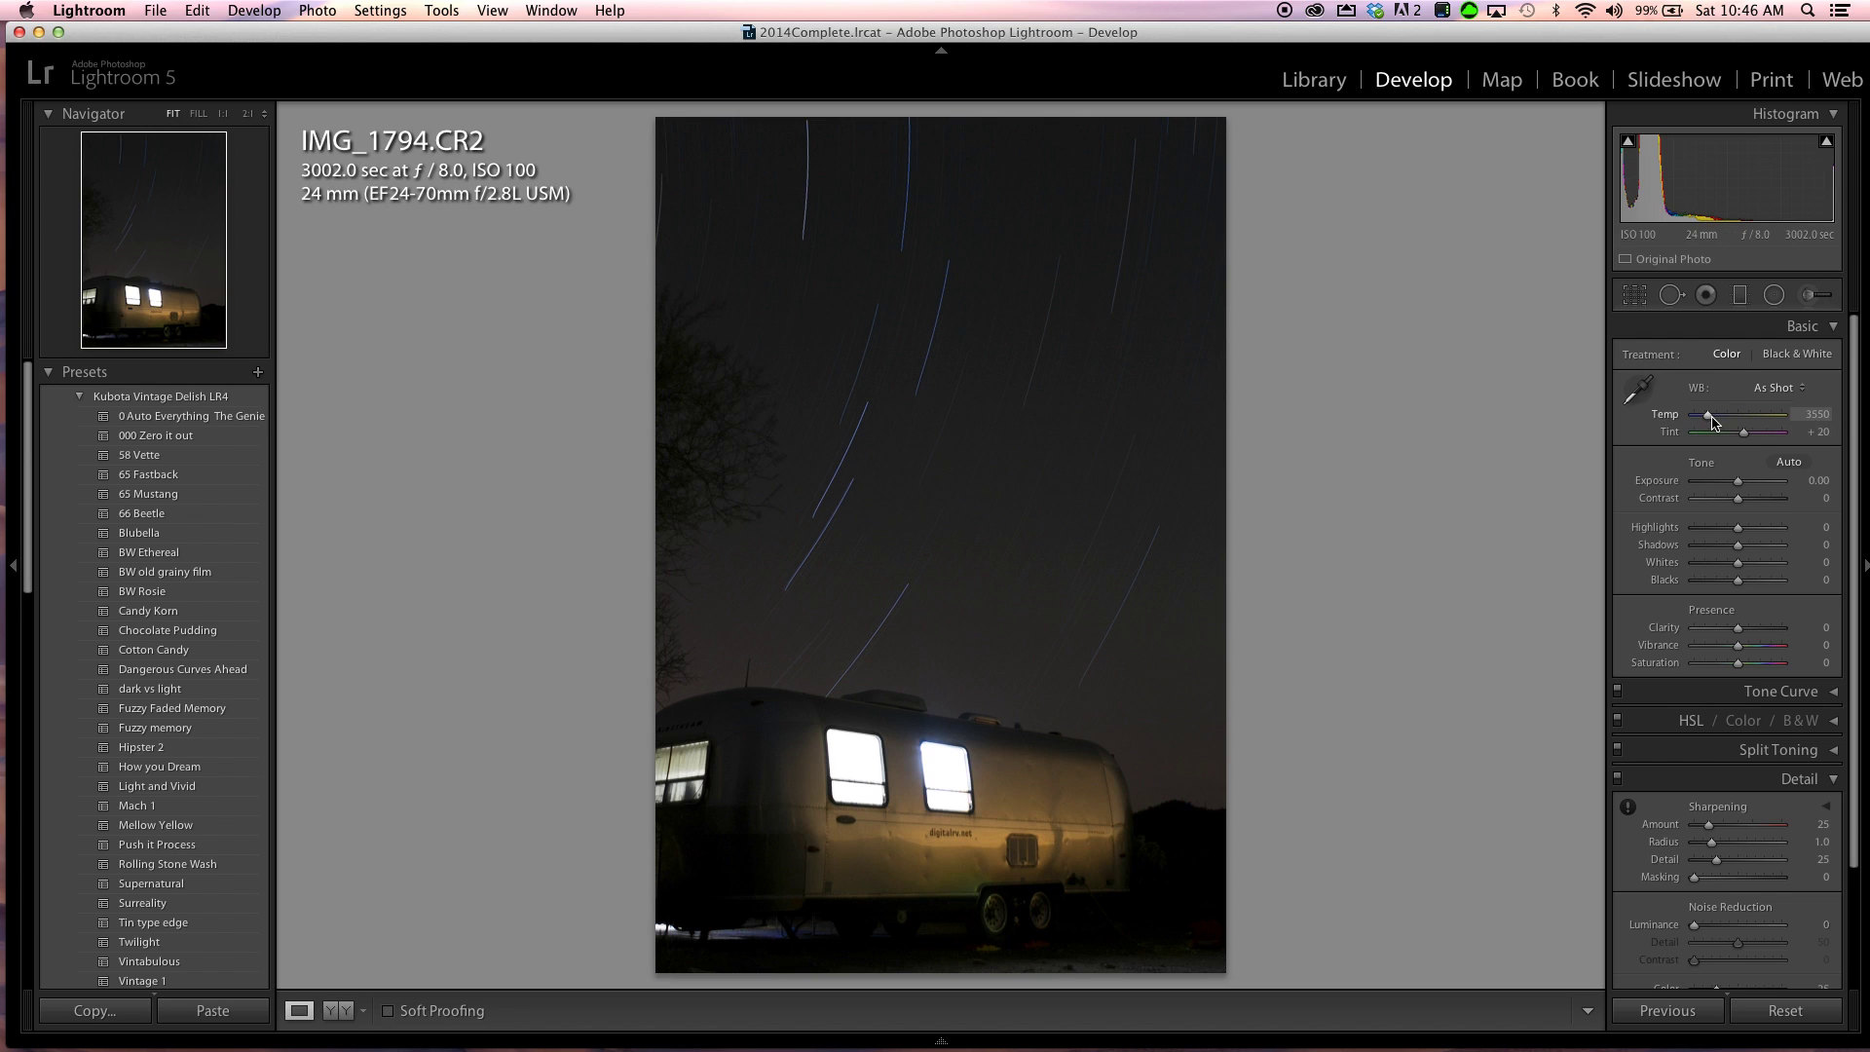
pyautogui.moveTo(1710, 416); pyautogui.dragTo(1716, 423)
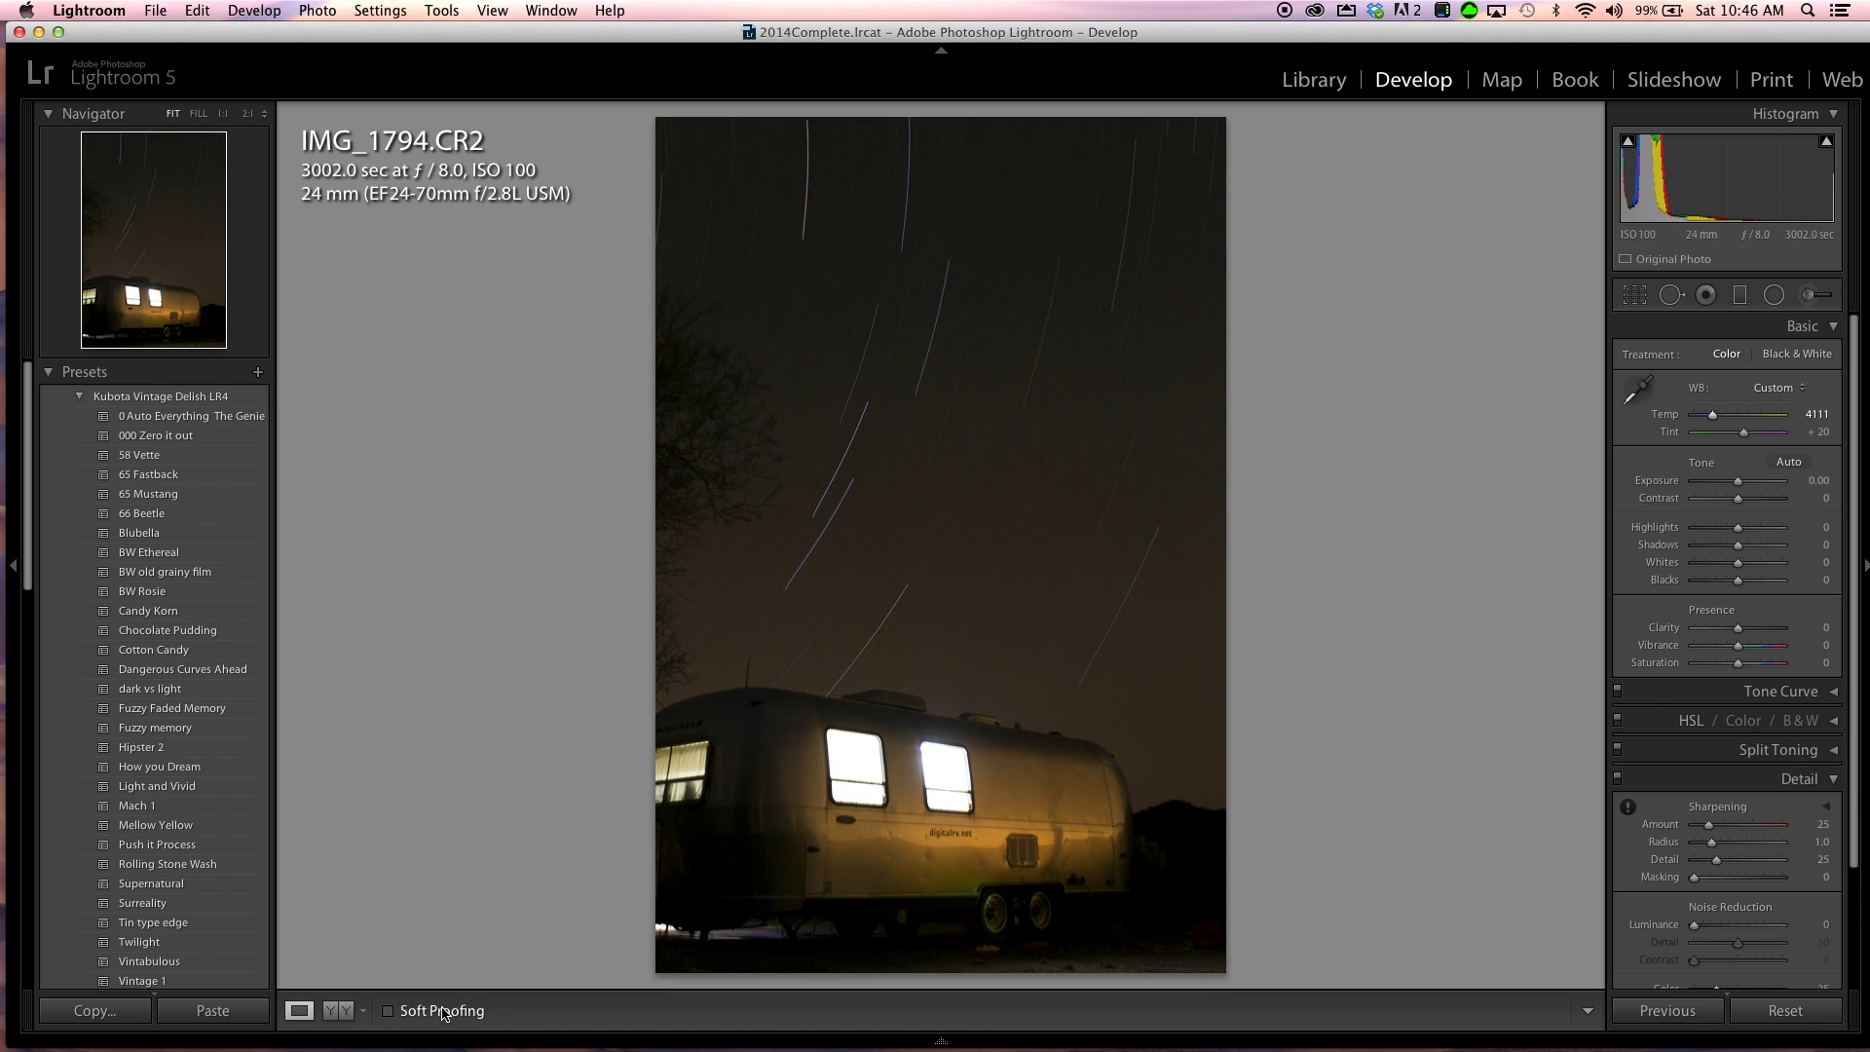
pyautogui.click(341, 1013)
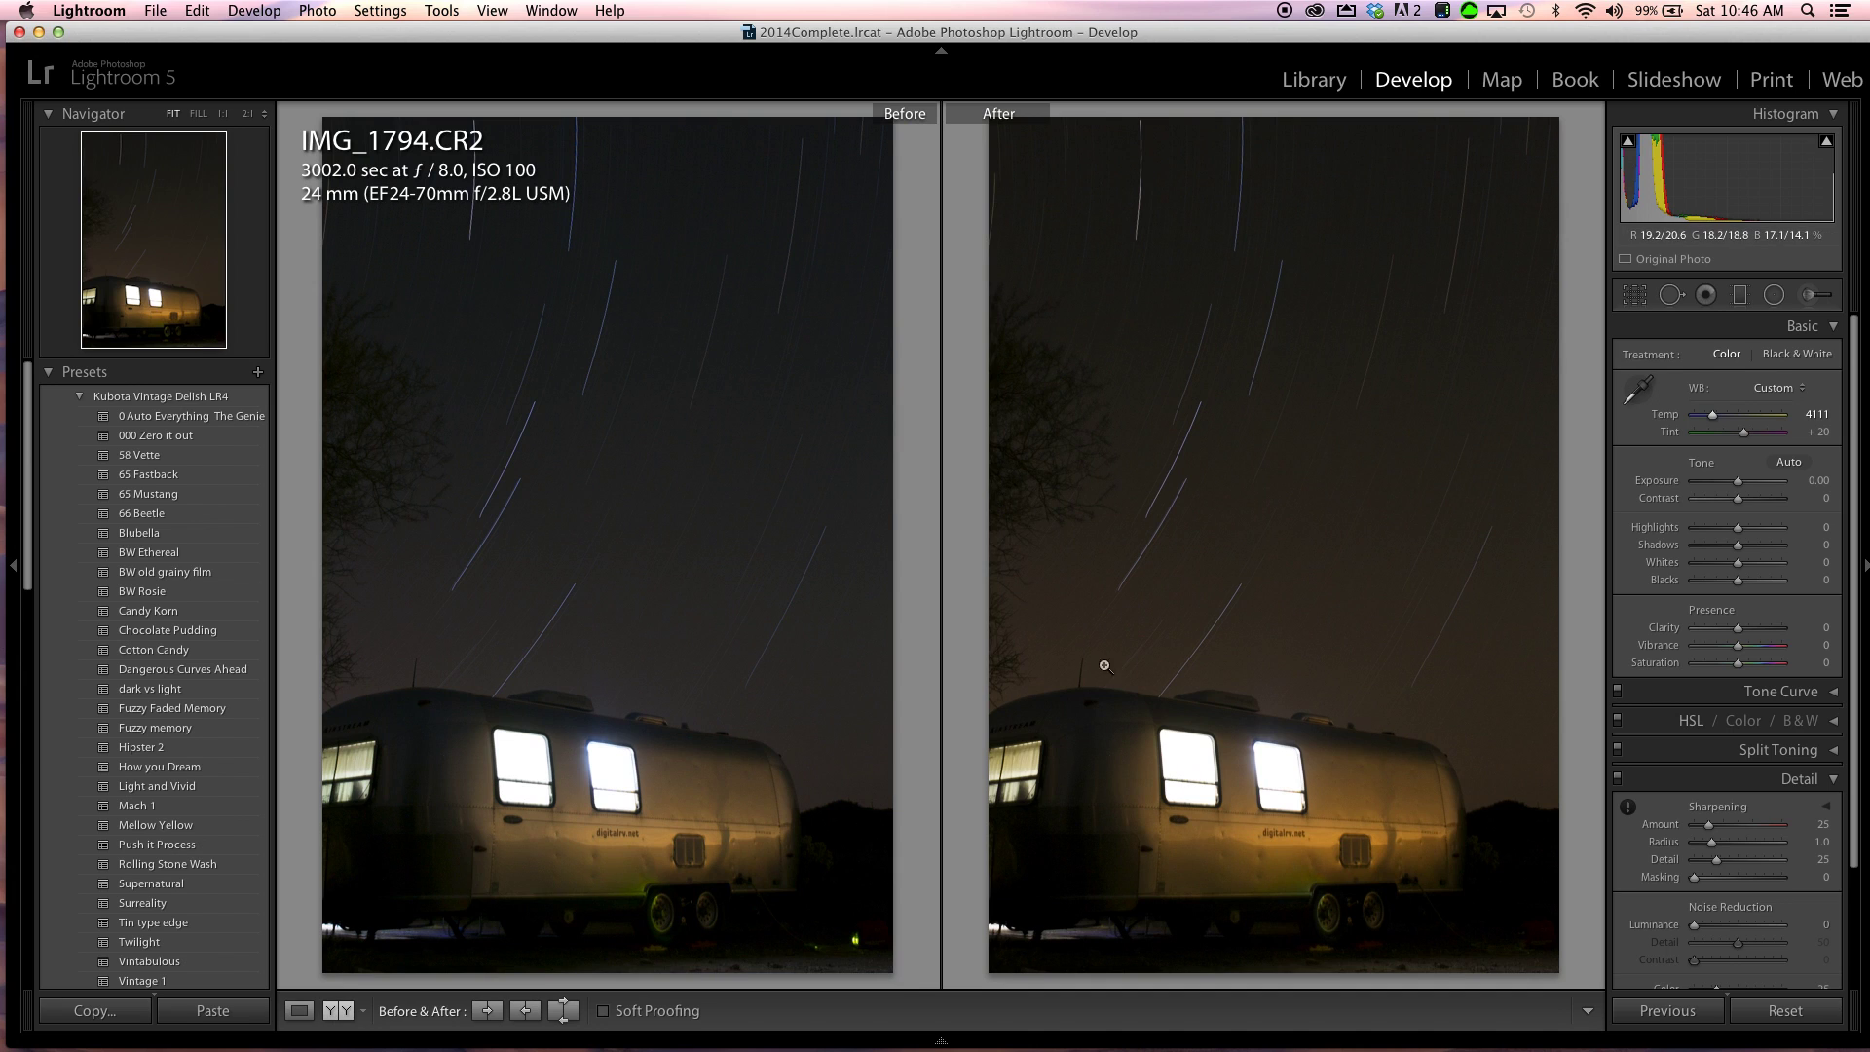
pyautogui.click(338, 1016)
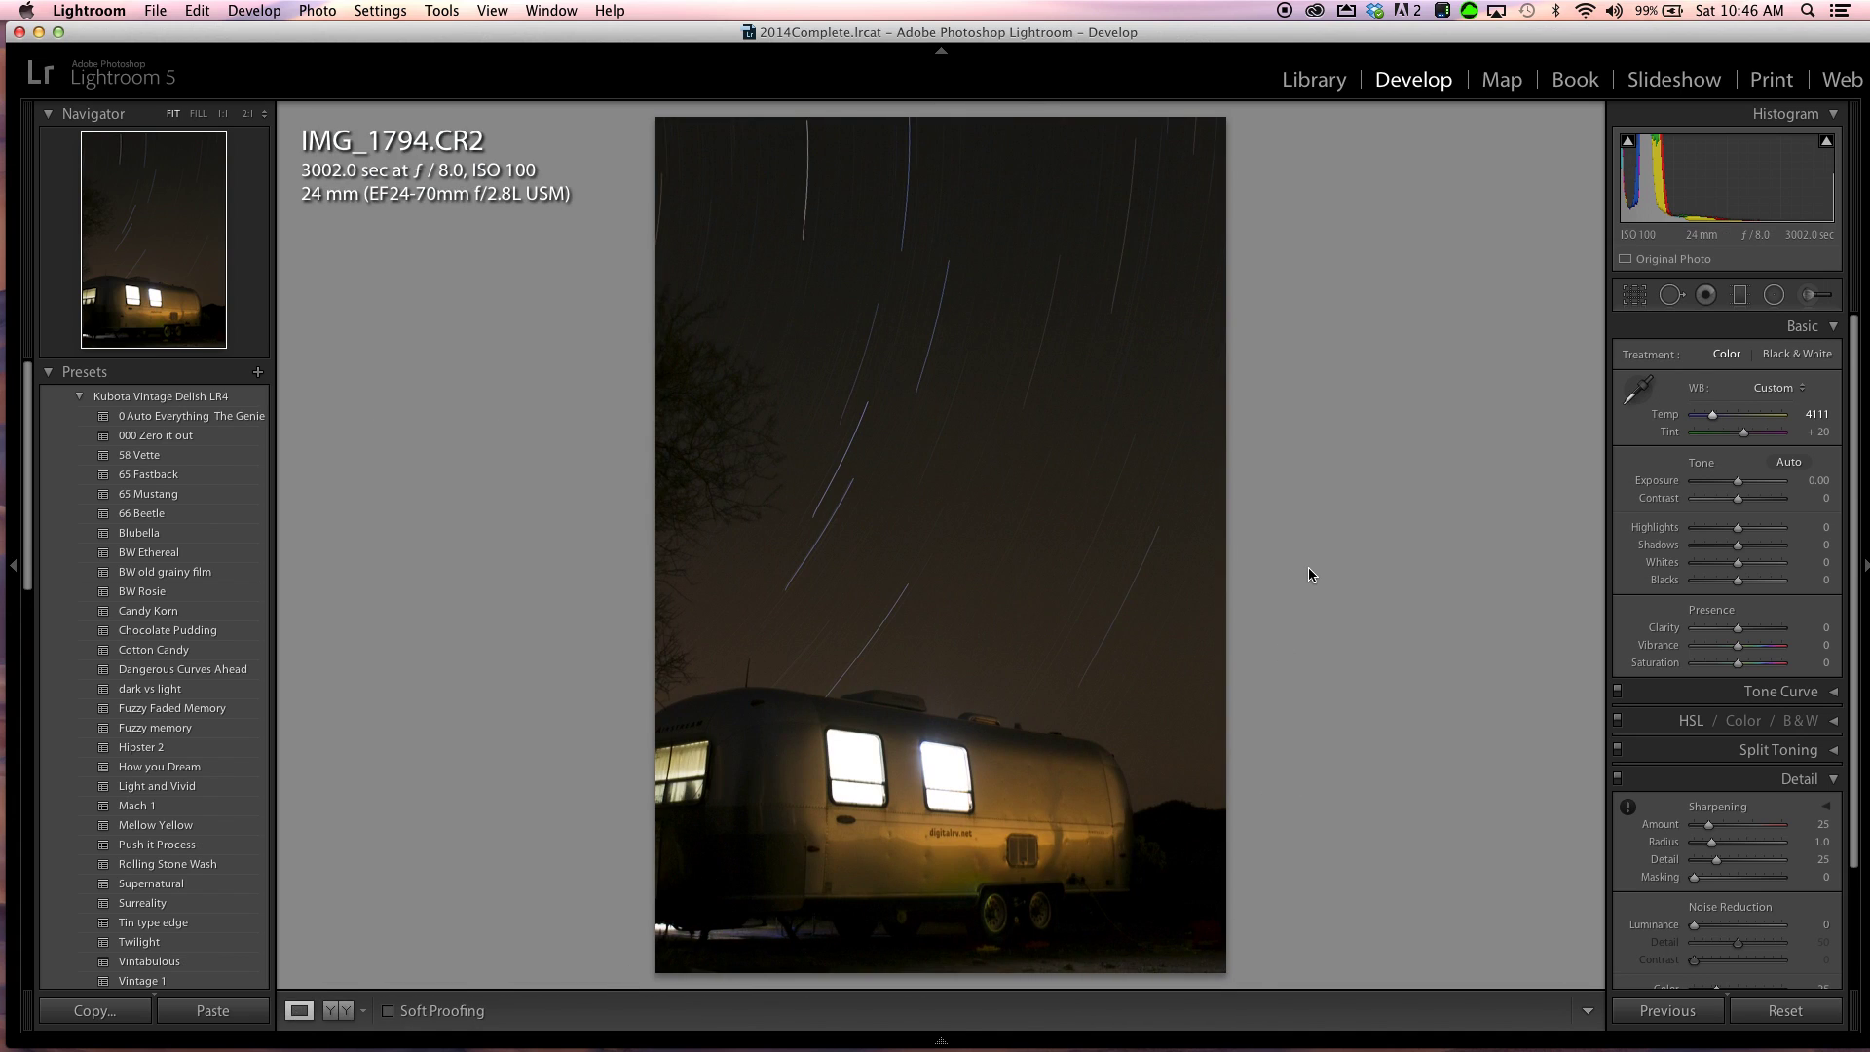
# Step: Preview the Lightroom B&W Filter Presets Infrared look, then undo it
pyautogui.click(82, 396)
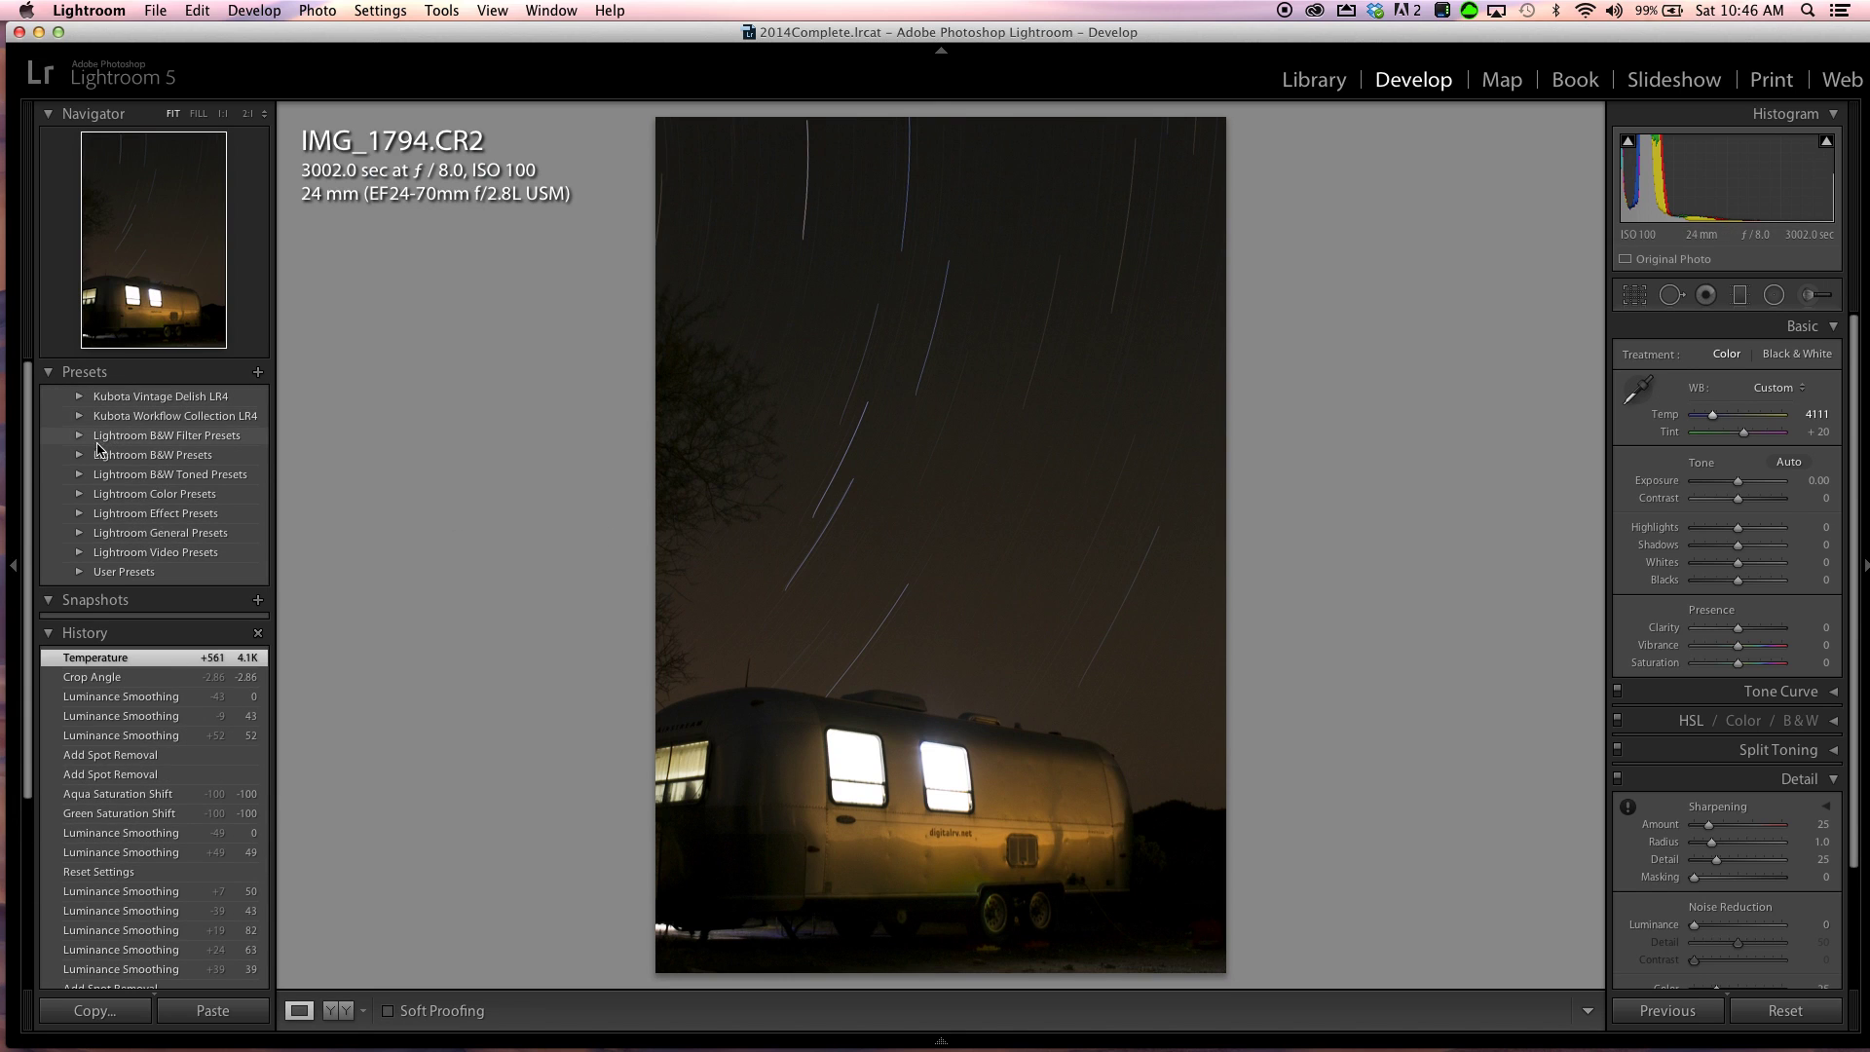
pyautogui.click(82, 437)
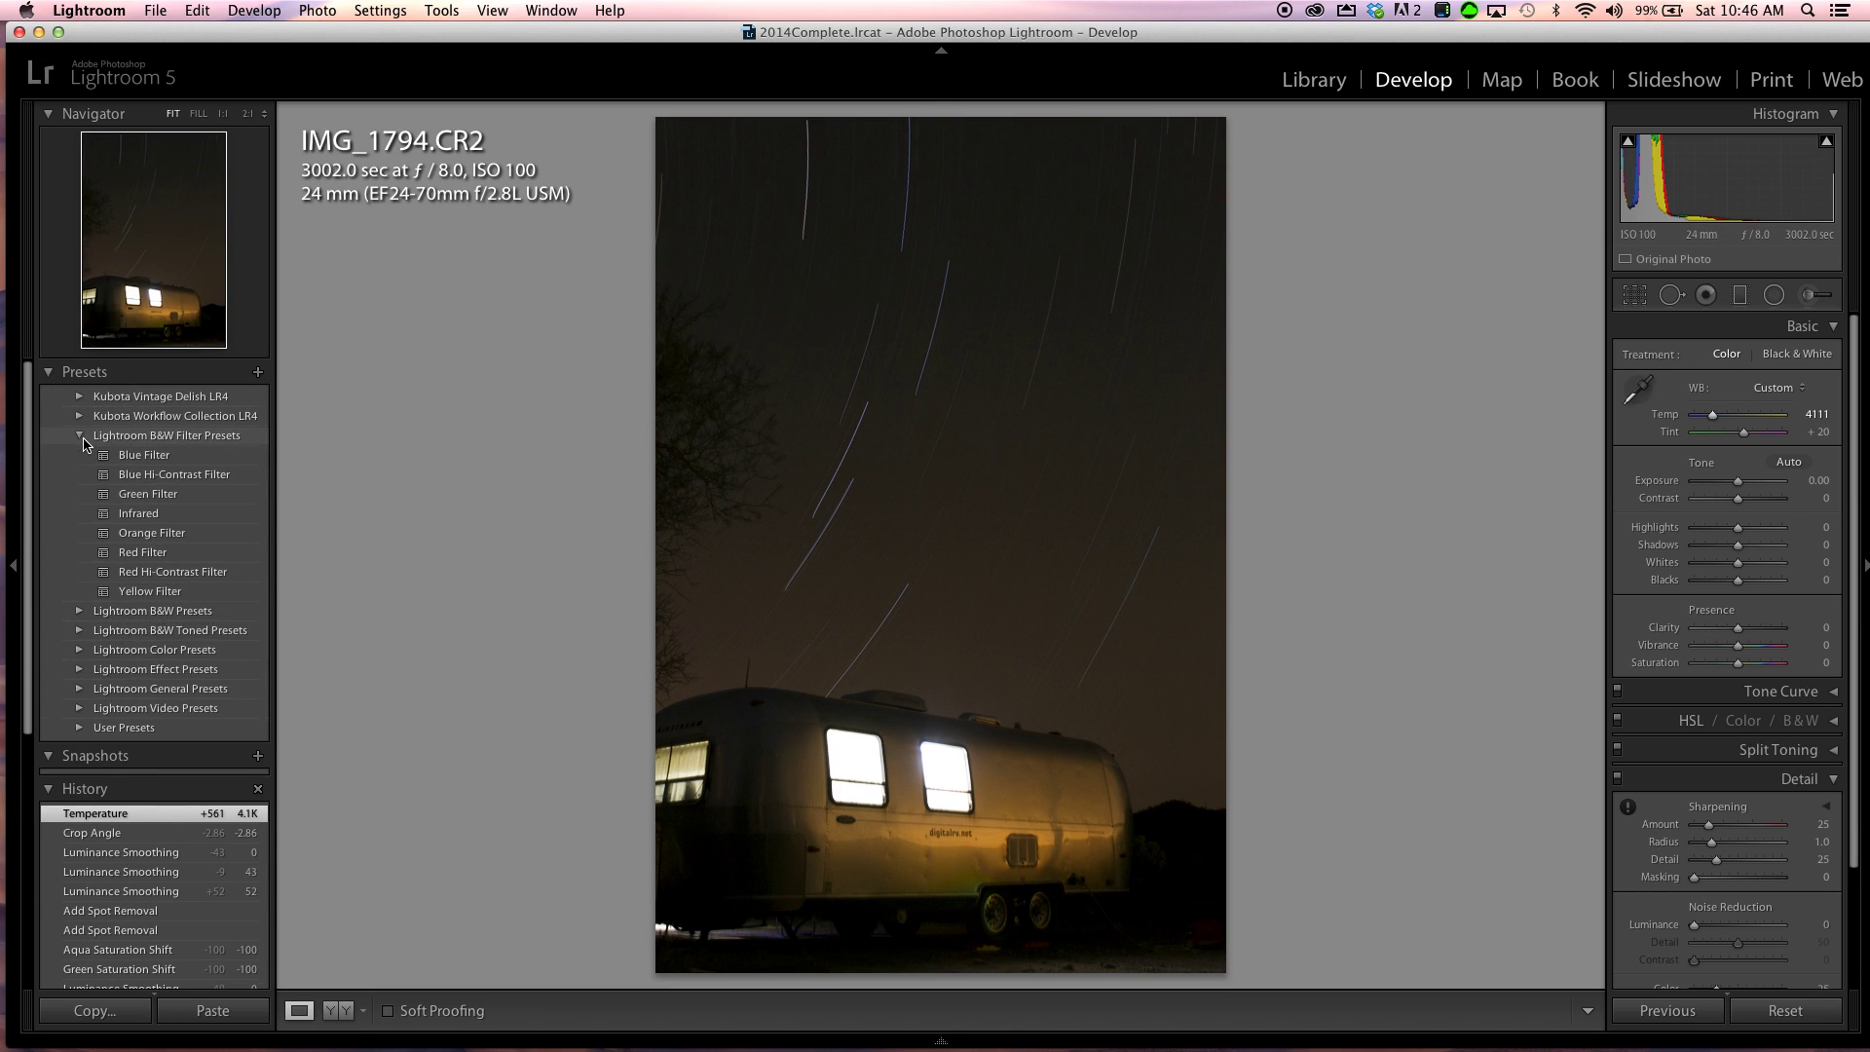
pyautogui.click(167, 516)
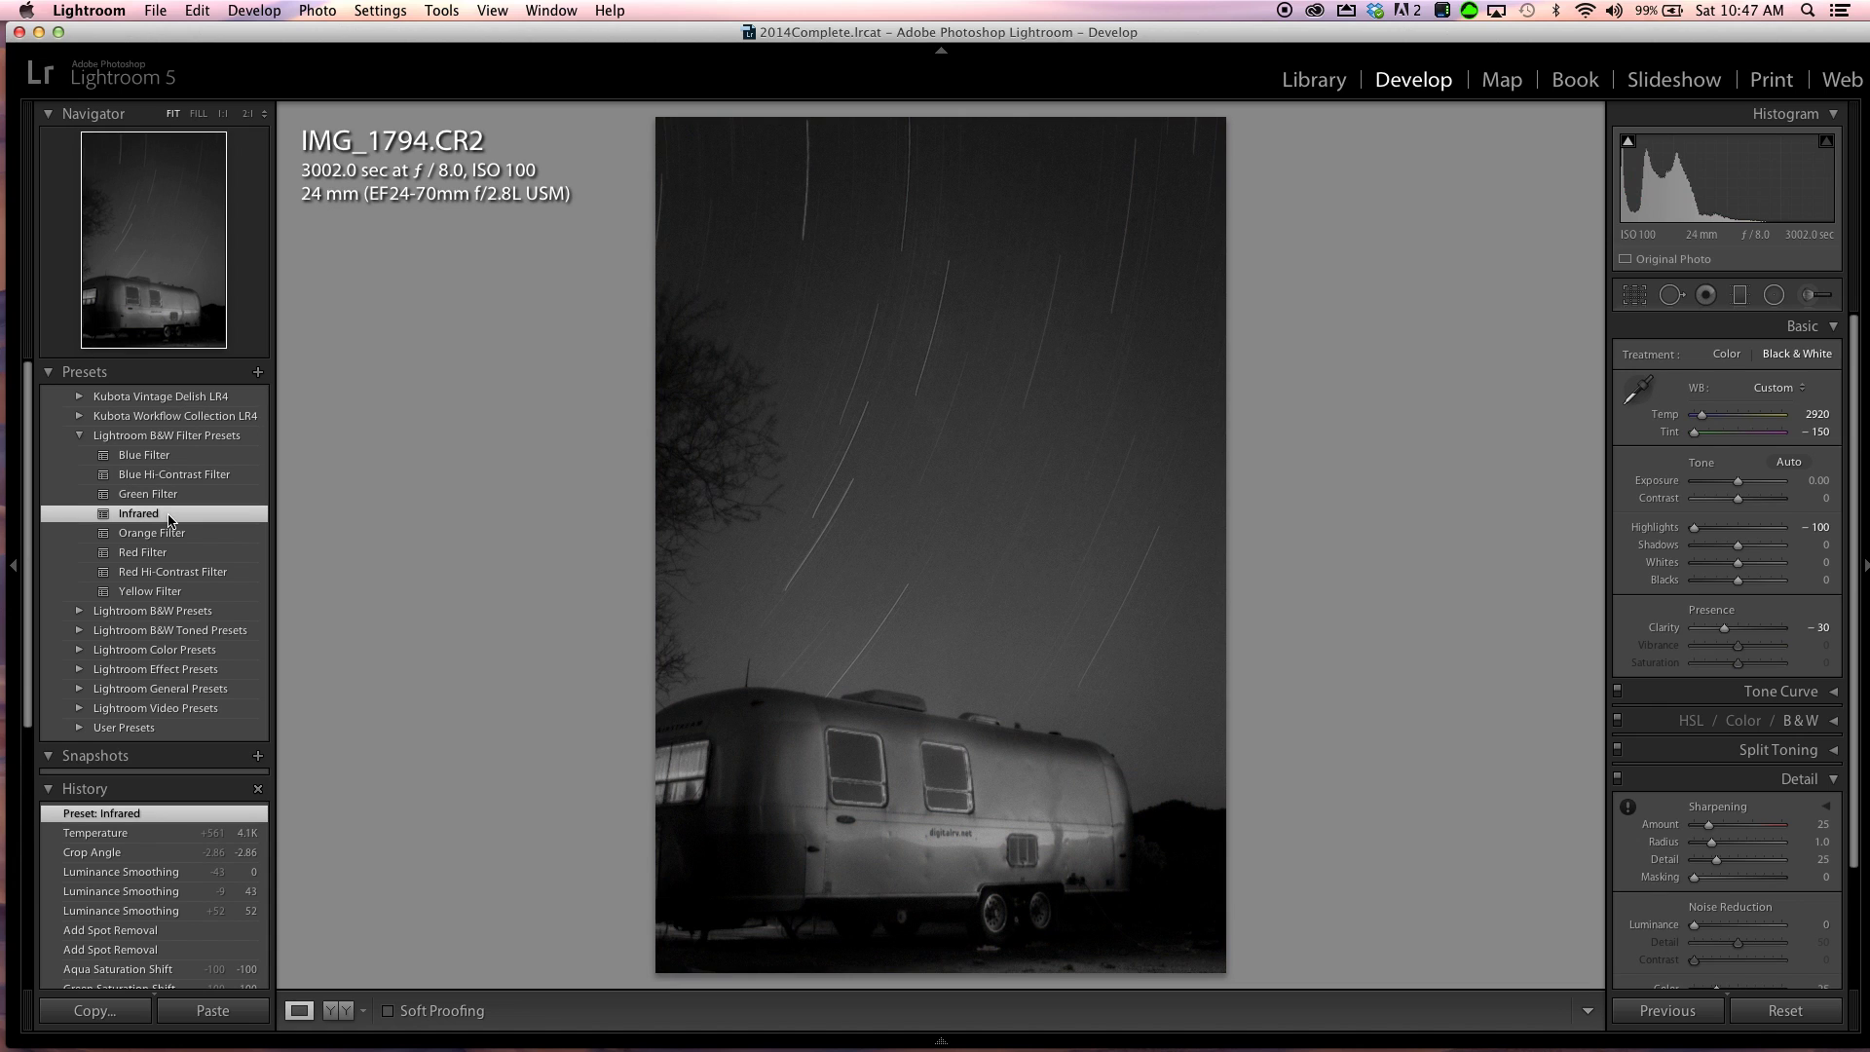
pyautogui.press('super+z')
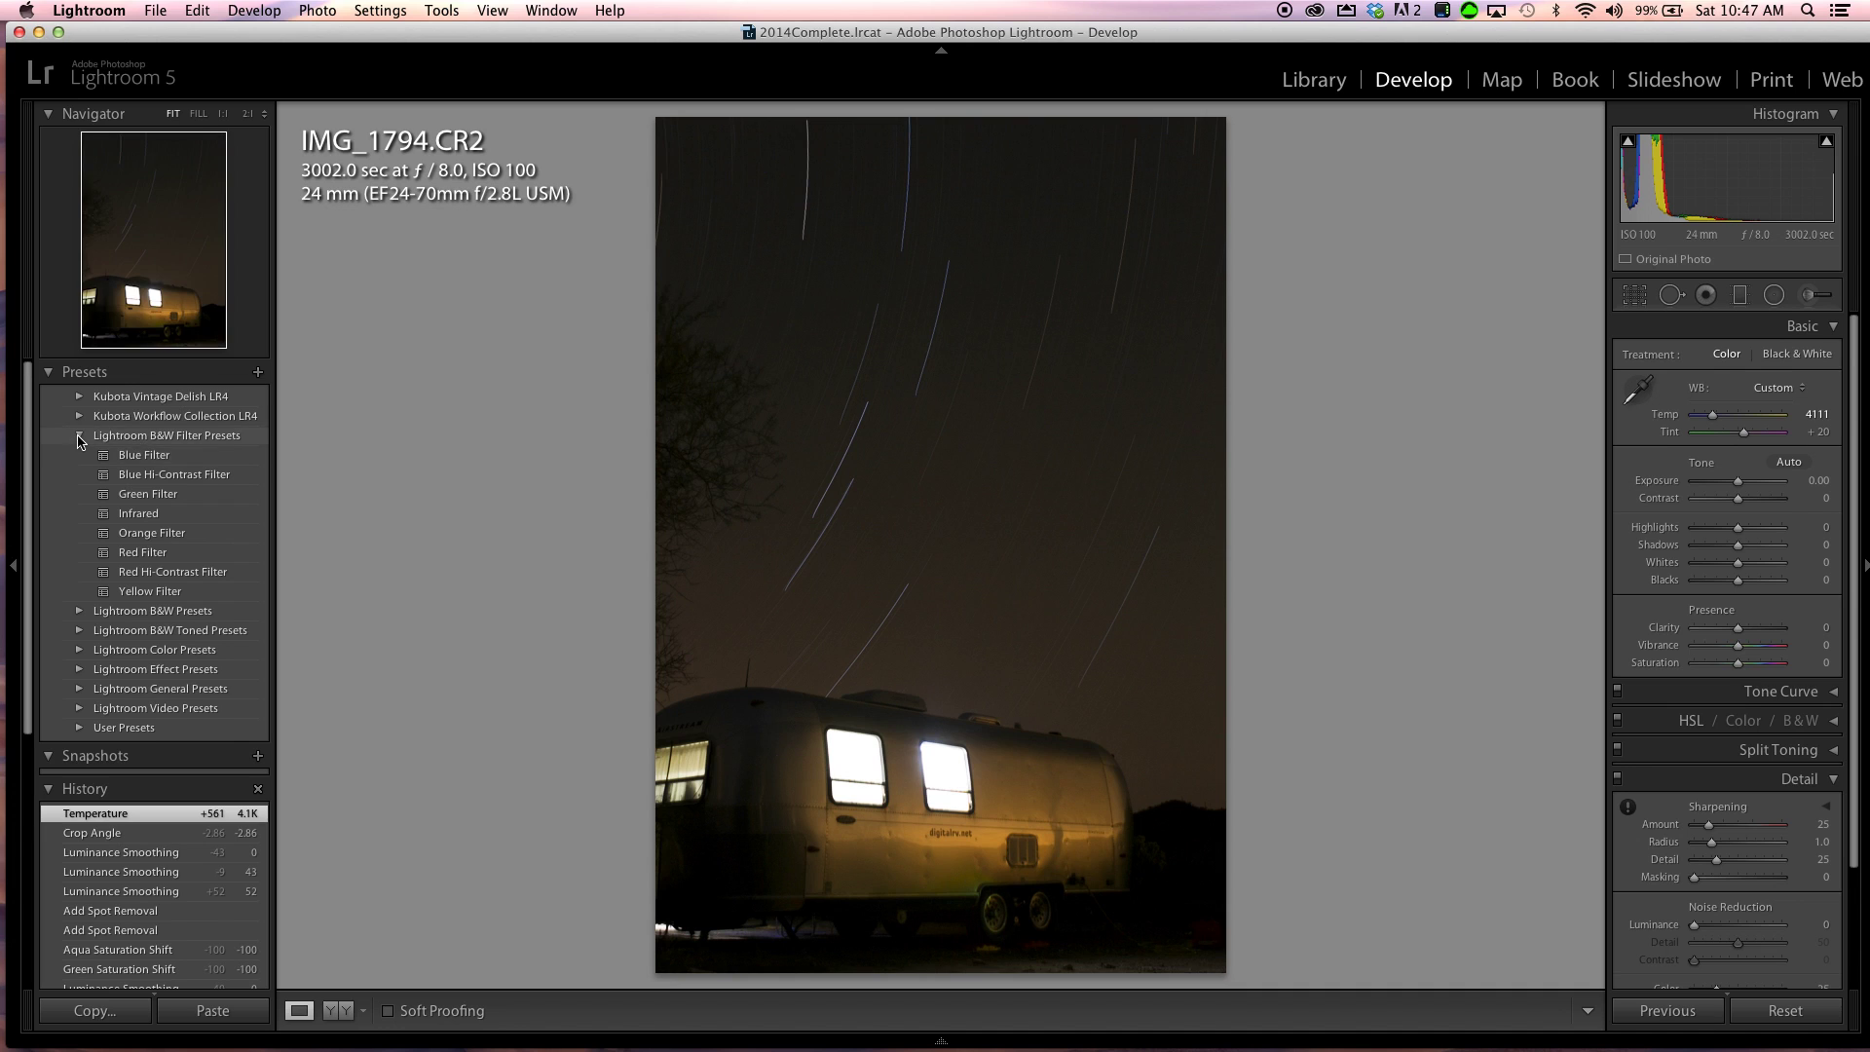
# Step: From Lightroom B&W Presets, try B&W Contrast High, then apply B&W Look 5
pyautogui.click(79, 436)
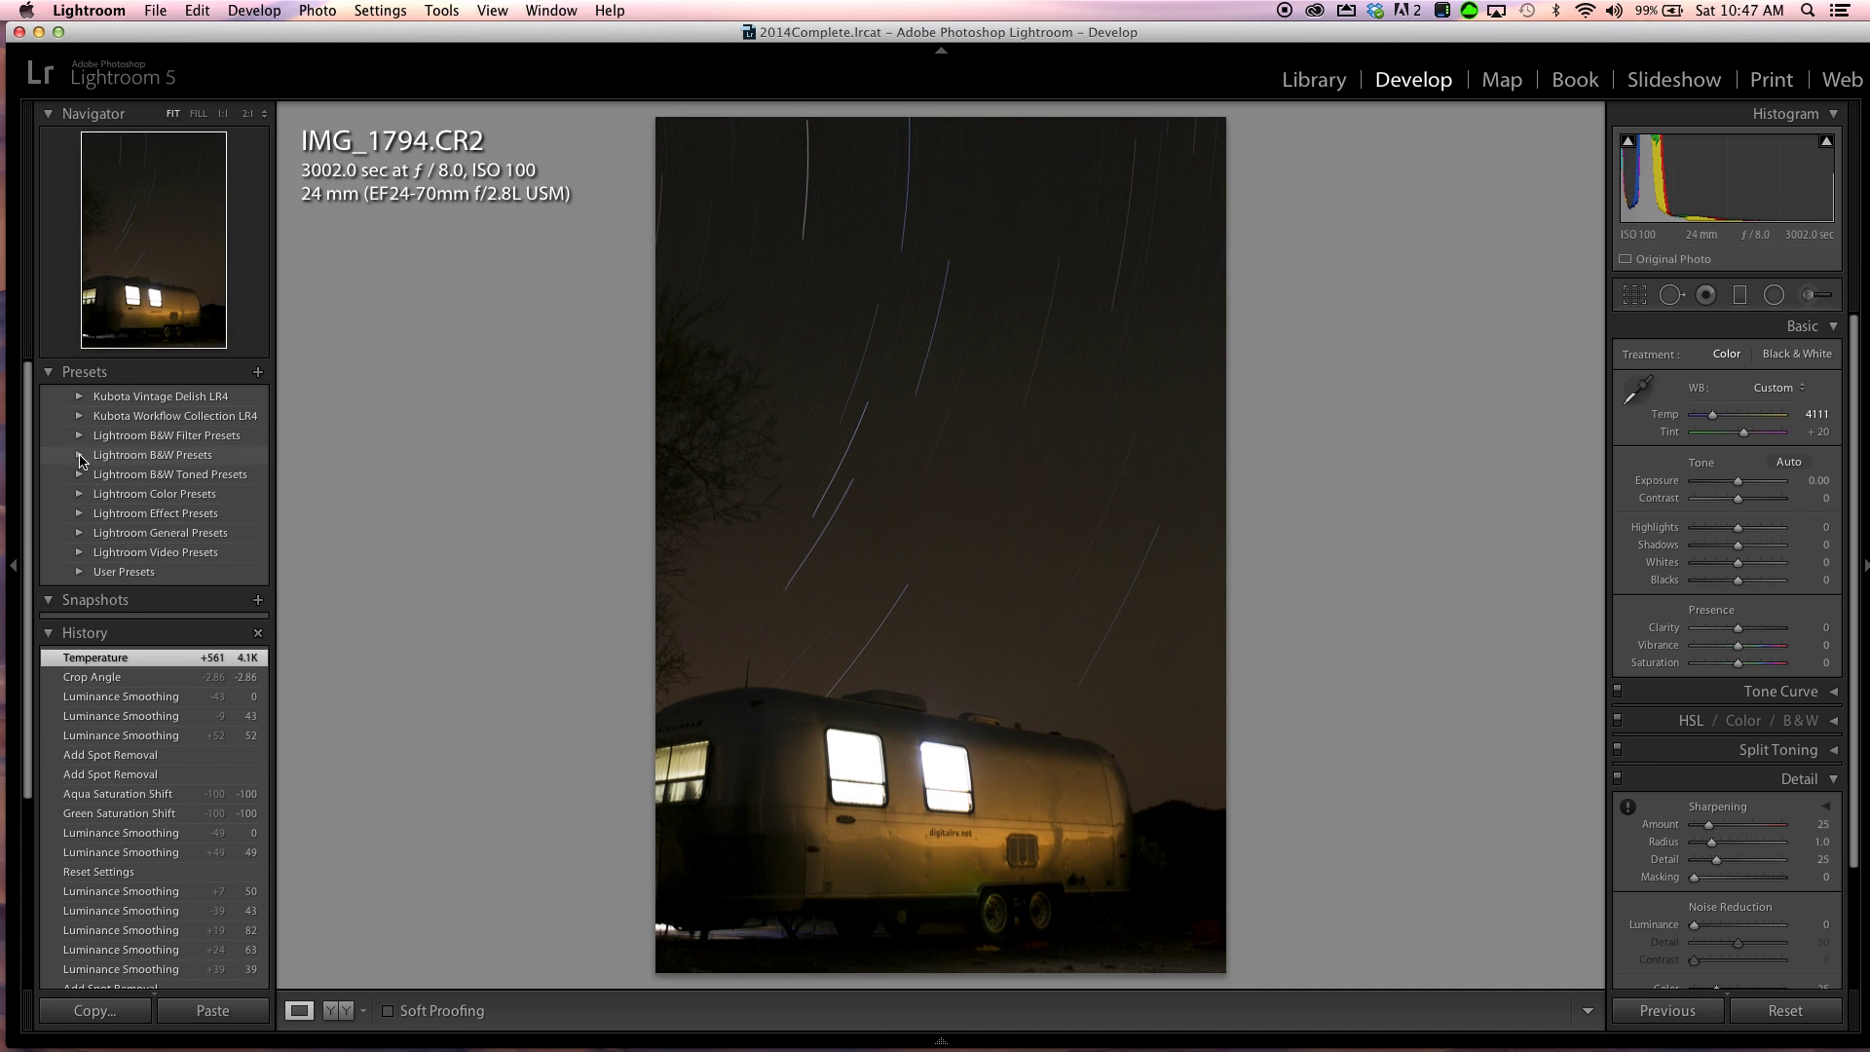
pyautogui.click(80, 455)
pyautogui.click(178, 477)
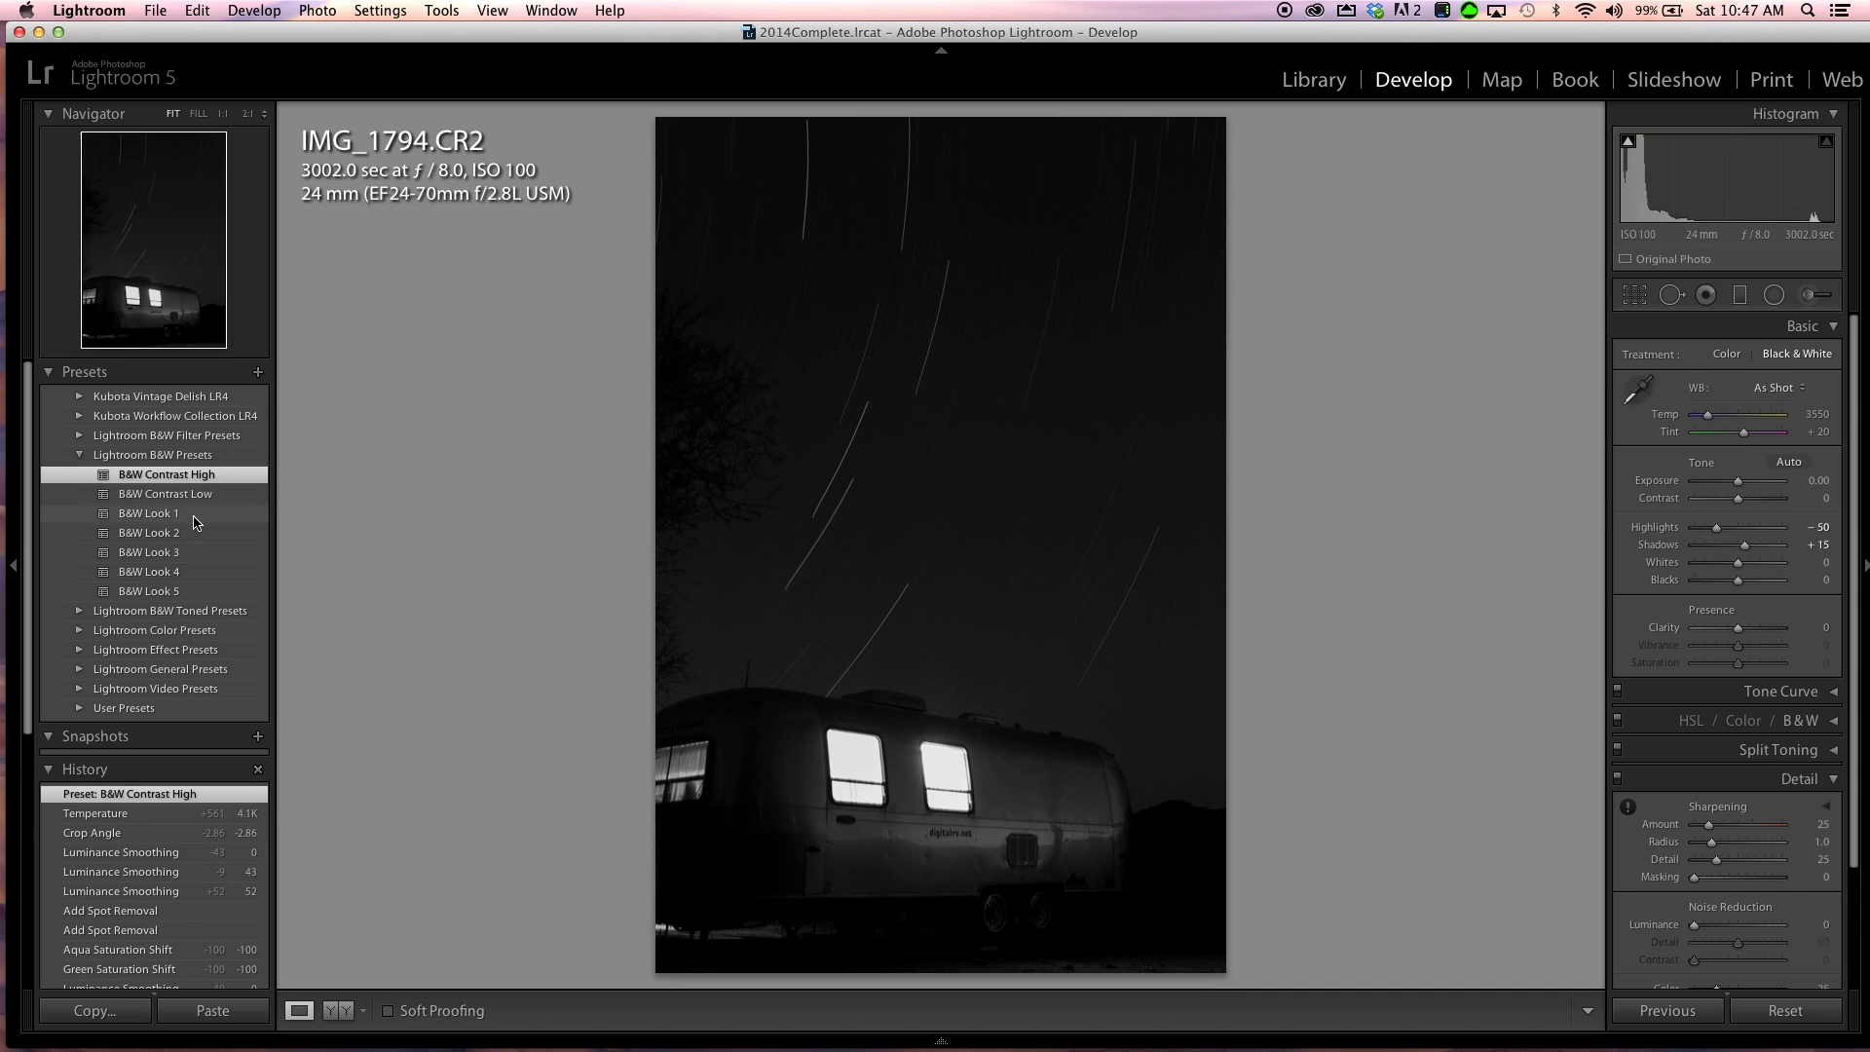
pyautogui.click(195, 592)
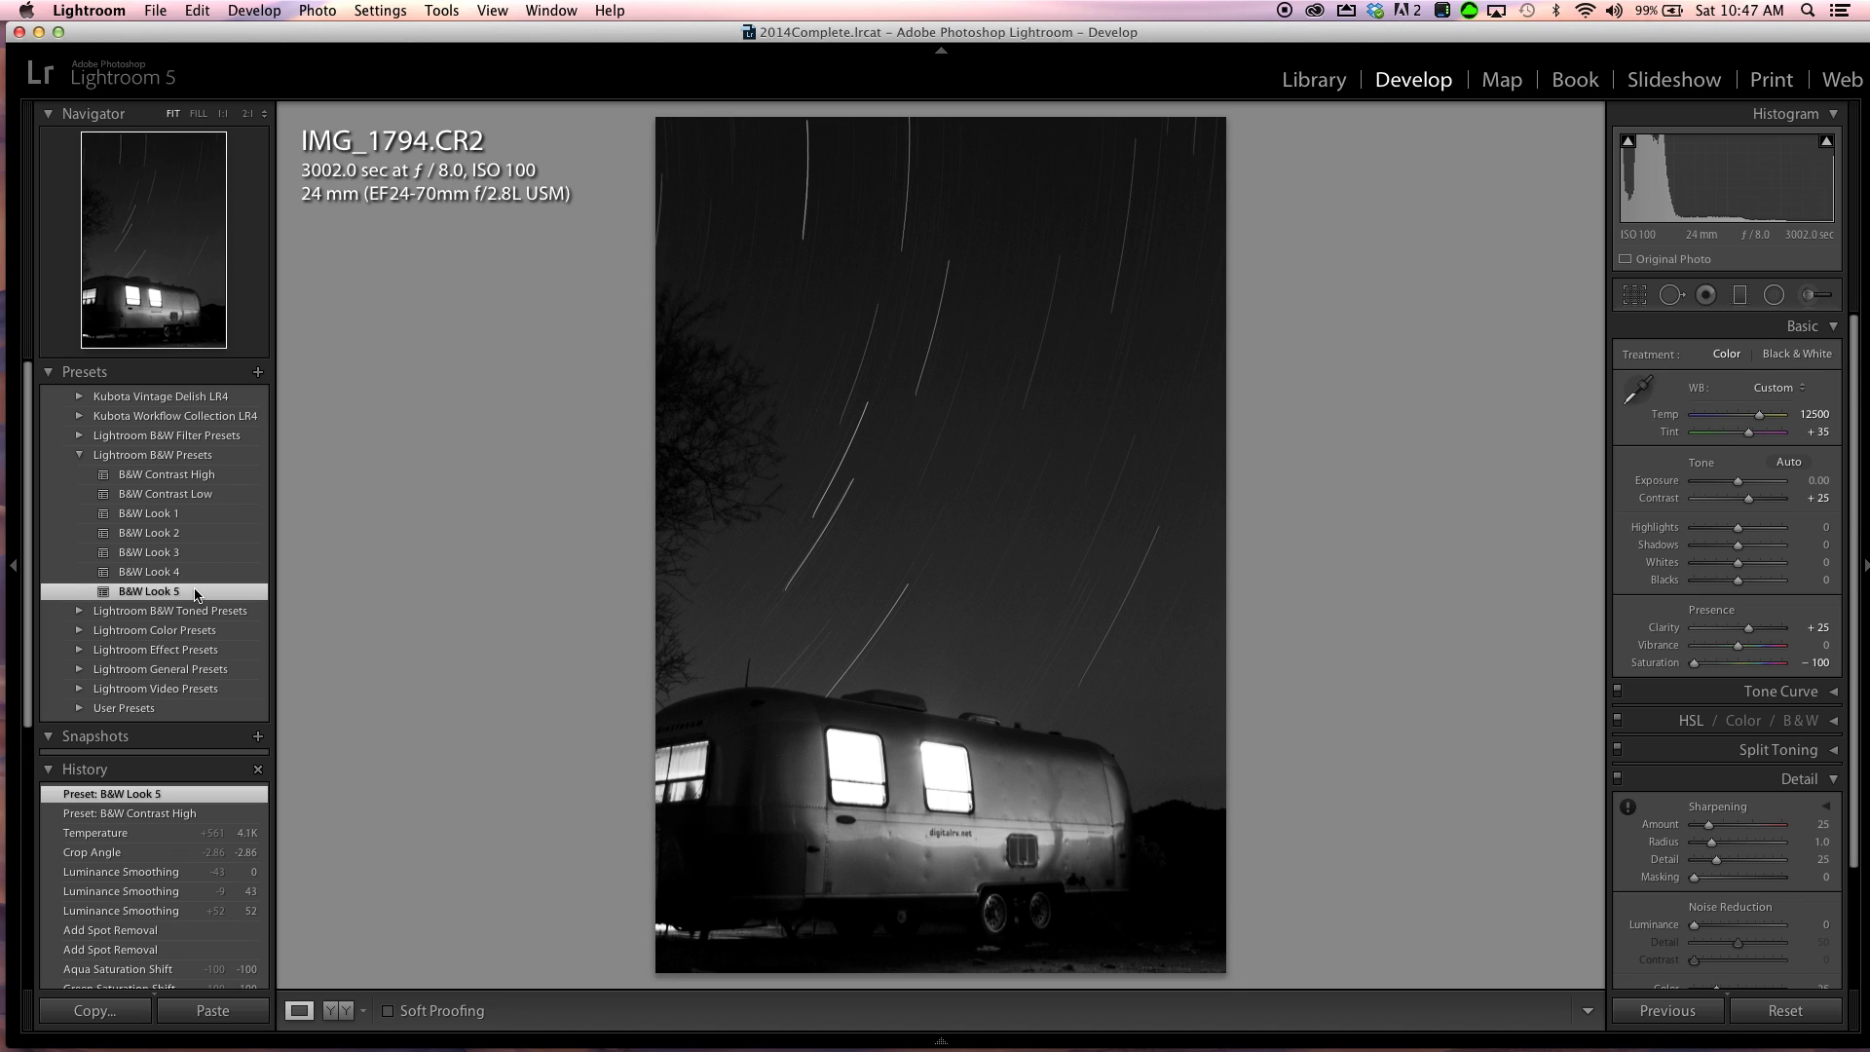